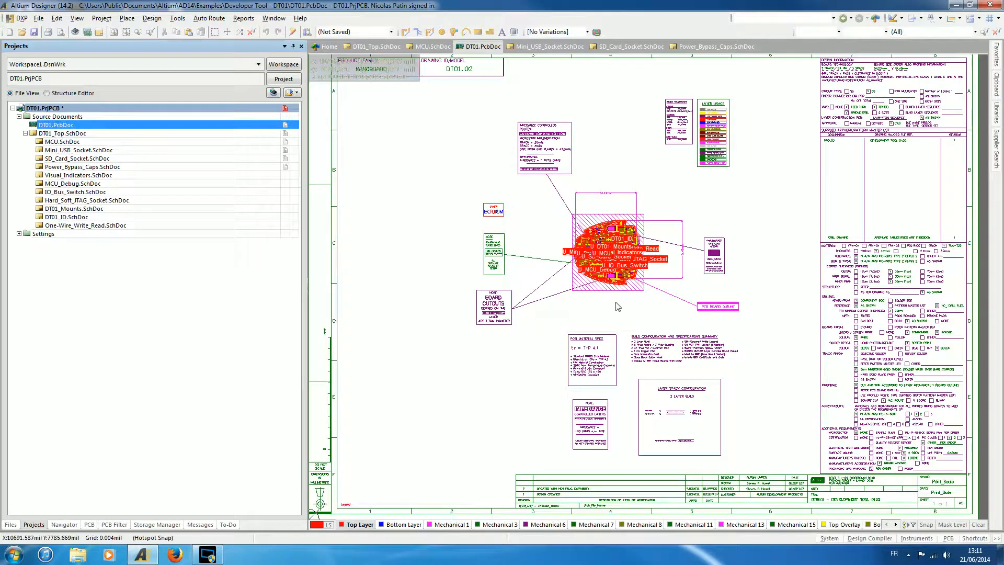
# - Examine the DT01 board layout up close, focusing on the top-layer routing around processor IC1
pyautogui.keyDown('ctrl'); pyautogui.scroll(5, 603, 251); pyautogui.keyUp('ctrl')
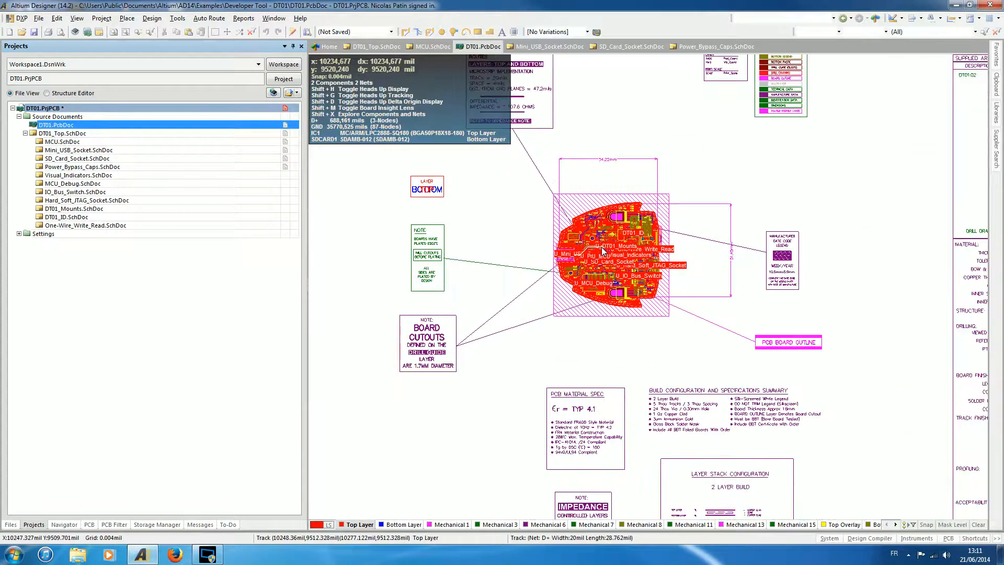
pyautogui.keyDown('ctrl'); pyautogui.scroll(2, 602, 251); pyautogui.keyUp('ctrl')
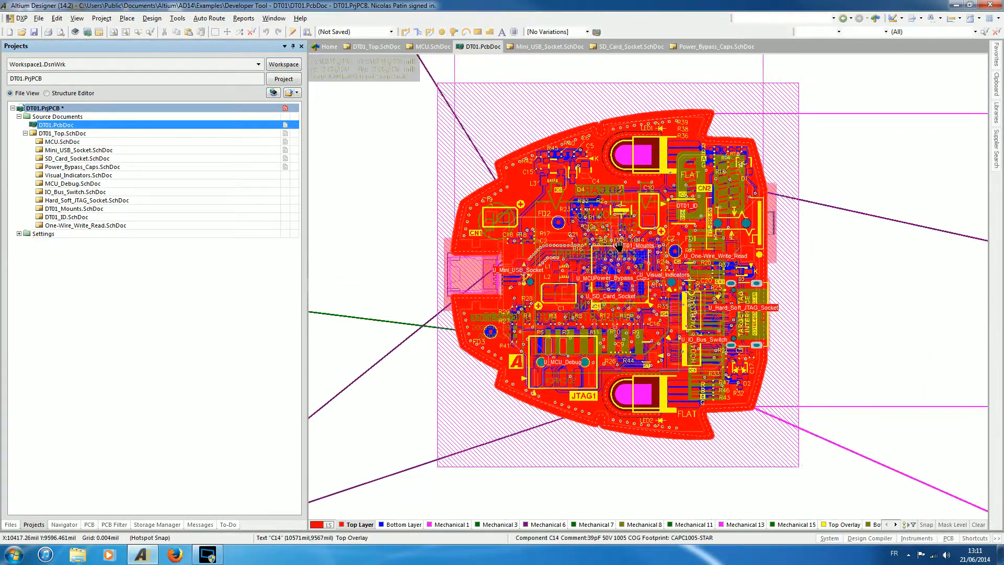
pyautogui.keyDown('ctrl'); pyautogui.scroll(3, 575, 226); pyautogui.keyUp('ctrl')
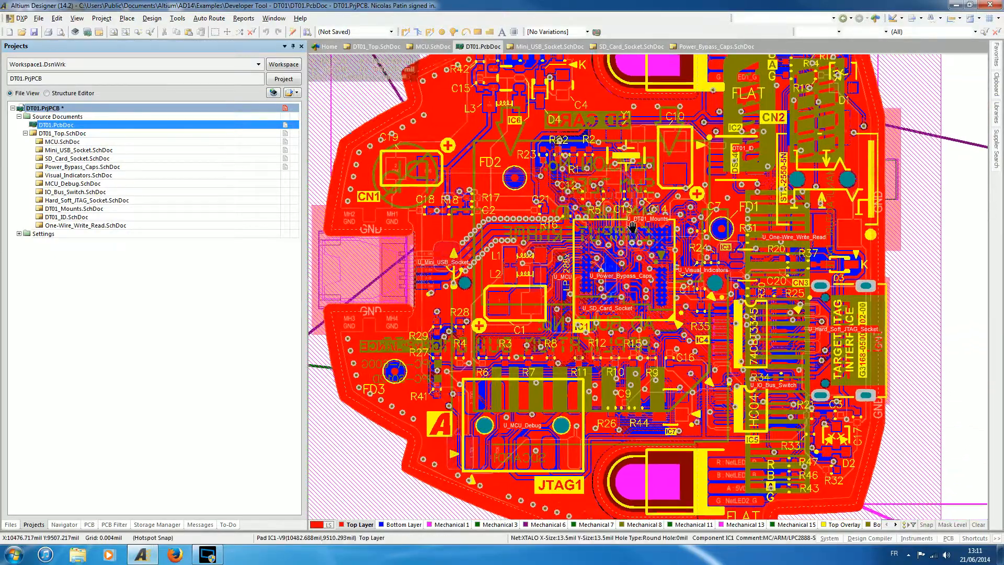
pyautogui.moveTo(632, 227)
pyautogui.mouseDown(button='right')
pyautogui.moveTo(626, 156)
pyautogui.moveTo(672, 236)
pyautogui.moveTo(731, 253)
pyautogui.moveTo(615, 219)
pyautogui.mouseUp(button='right')
pyautogui.keyDown('ctrl'); pyautogui.scroll(2, 575, 201); pyautogui.keyUp('ctrl')
pyautogui.keyDown('ctrl'); pyautogui.scroll(-1, 729, 232); pyautogui.keyUp('ctrl')
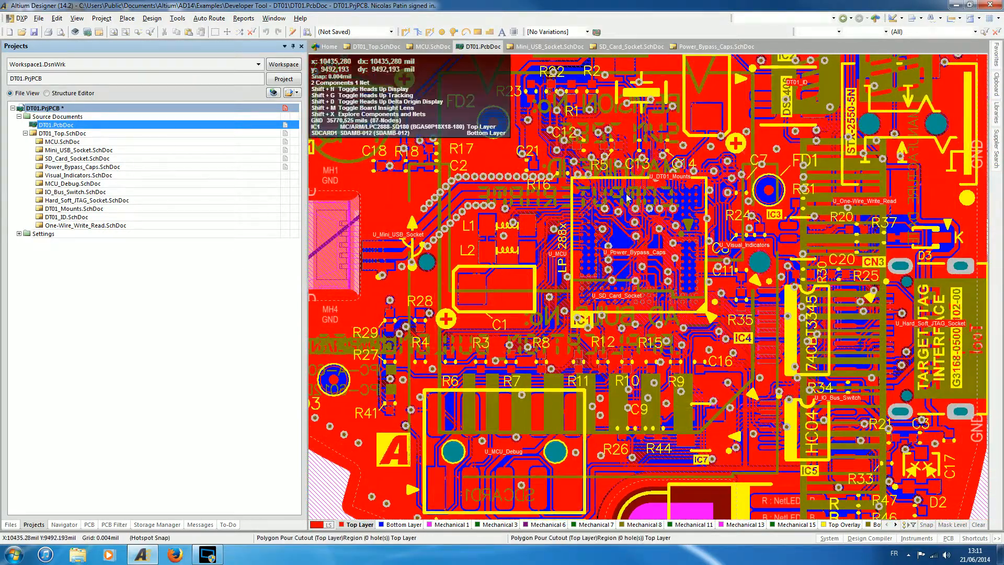
pyautogui.keyDown('ctrl'); pyautogui.scroll(-1, 627, 198); pyautogui.keyUp('ctrl')
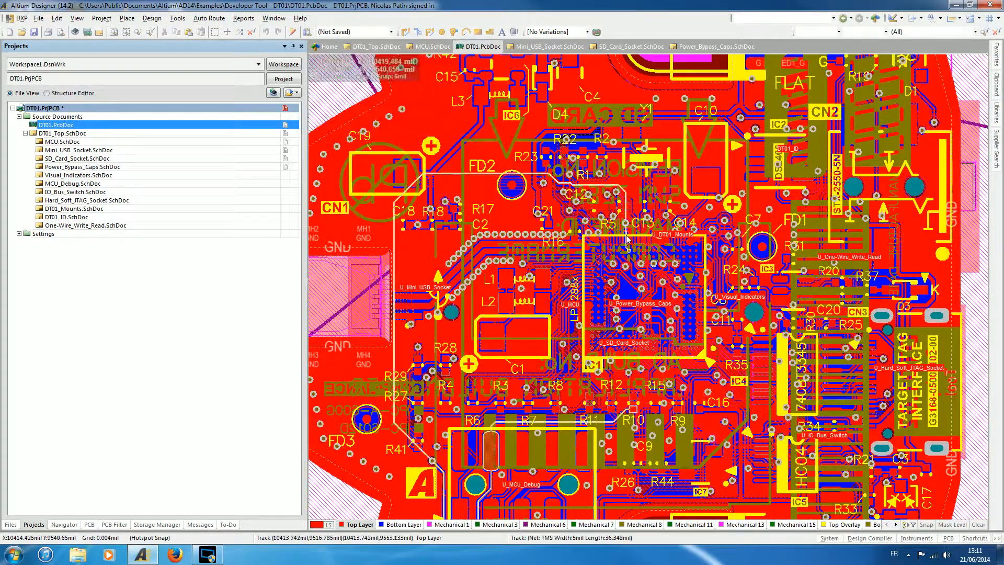
pyautogui.moveTo(627, 239); pyautogui.dragTo(702, 444, button='right')
pyautogui.keyDown('ctrl'); pyautogui.scroll(-1, 697, 400); pyautogui.keyUp('ctrl')
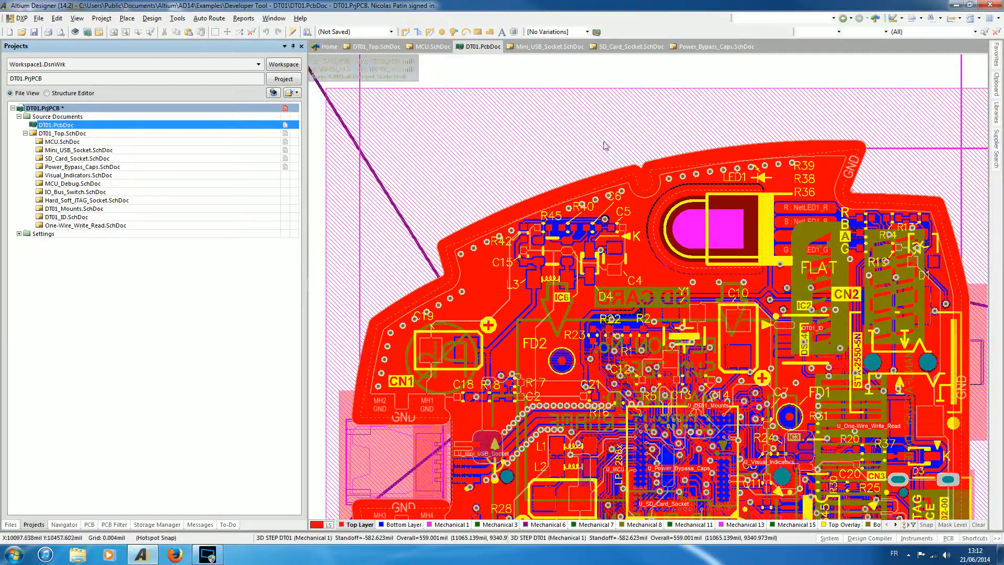
# - Inspect the board's outer contour, including the LED cutouts, JTAG1 area and mini USB connector, finishing on the whole board
pyautogui.moveTo(892, 296); pyautogui.dragTo(731, 44, button='right')
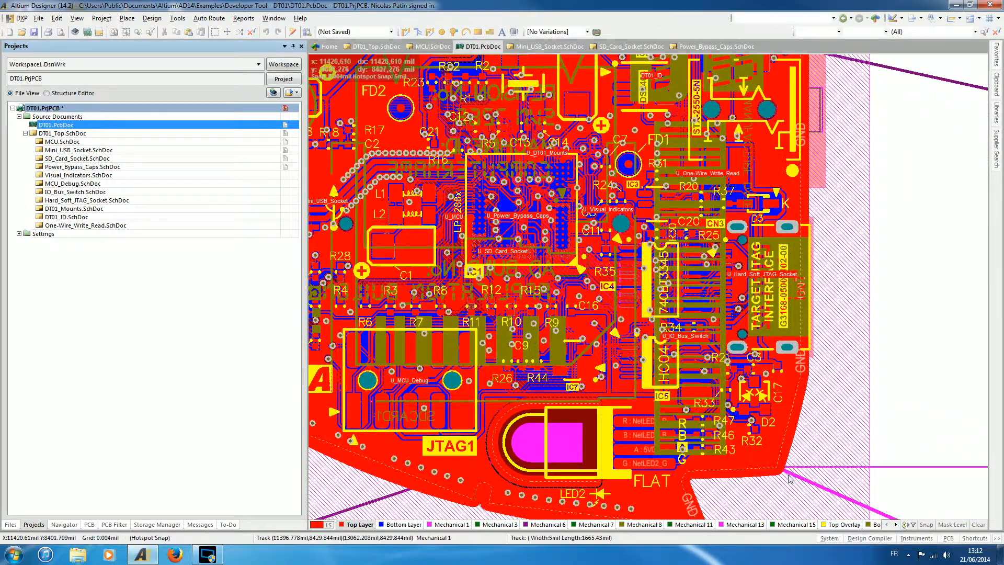
pyautogui.moveTo(705, 473); pyautogui.dragTo(730, 346, button='right')
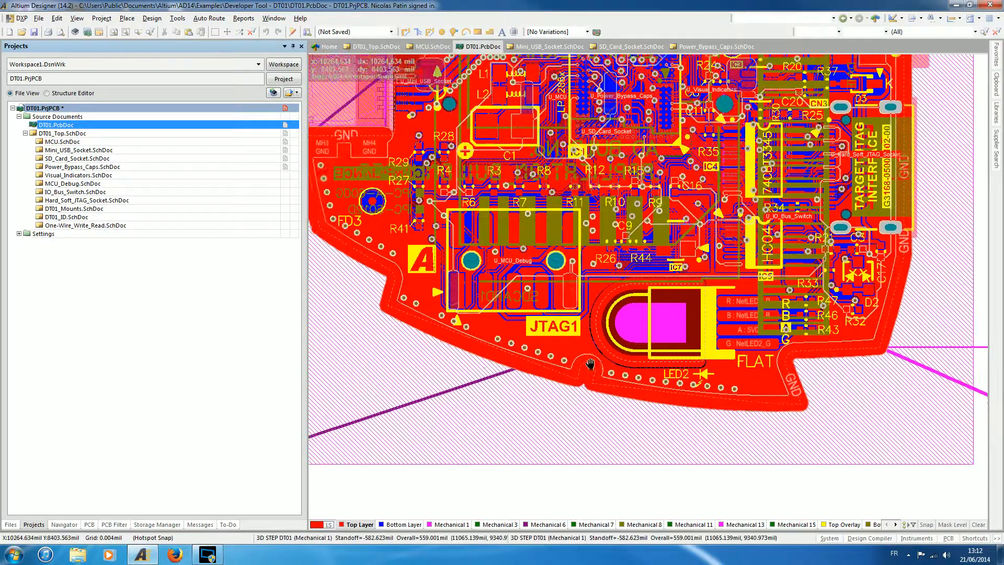
pyautogui.moveTo(460, 252); pyautogui.dragTo(643, 417, button='right')
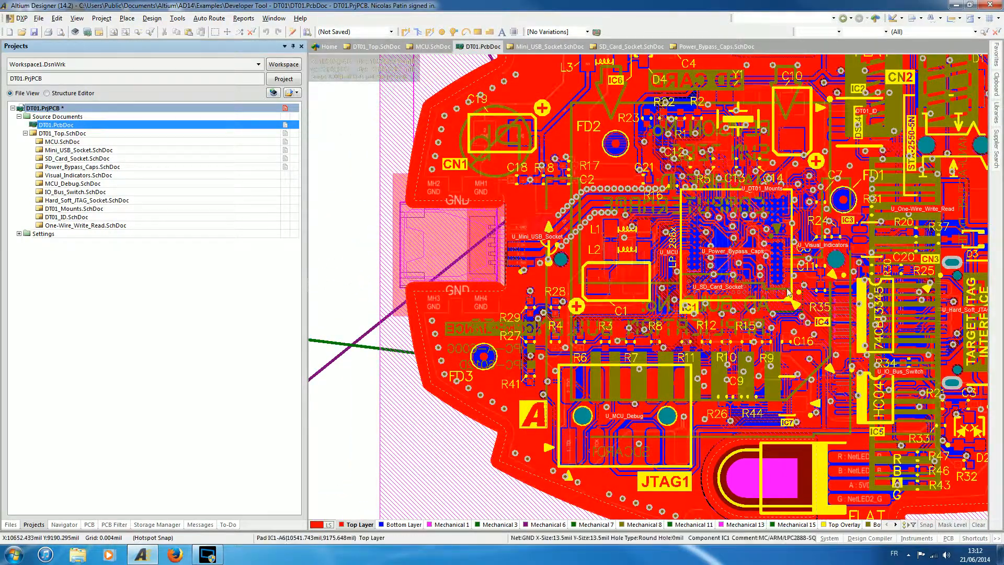
pyautogui.moveTo(746, 227); pyautogui.dragTo(650, 154, button='right')
pyautogui.keyDown('ctrl'); pyautogui.scroll(-1, 650, 154); pyautogui.keyUp('ctrl')
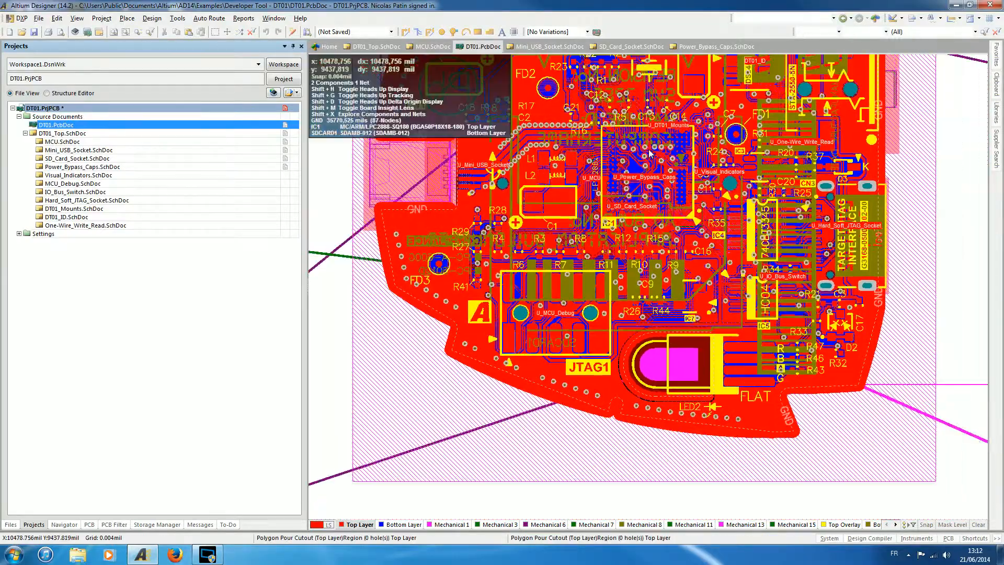
pyautogui.moveTo(700, 132); pyautogui.dragTo(661, 246, button='right')
pyautogui.keyDown('ctrl'); pyautogui.scroll(-1, 617, 228); pyautogui.keyUp('ctrl')
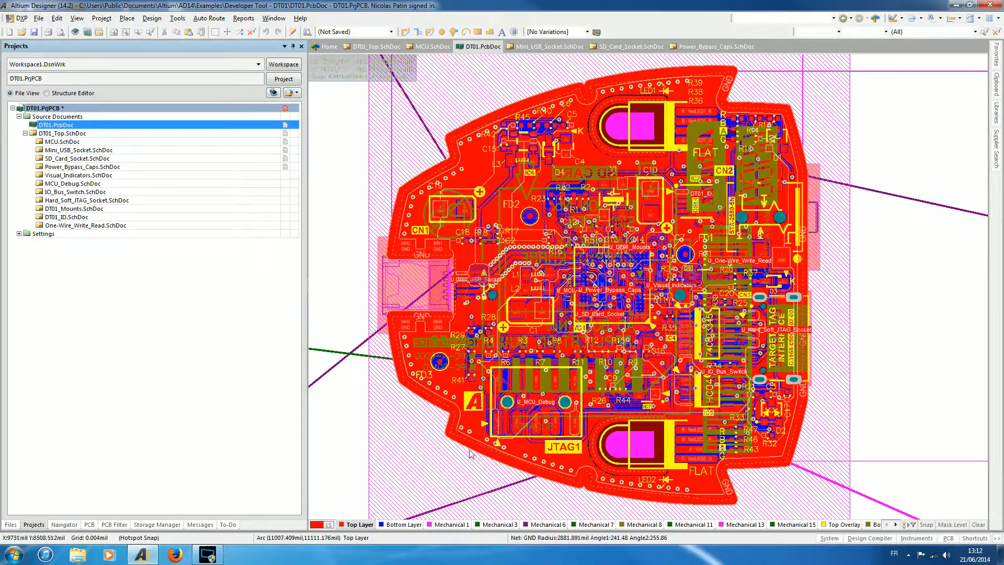
pyautogui.moveTo(698, 410)
pyautogui.mouseDown(button='right')
pyautogui.moveTo(654, 418)
pyautogui.moveTo(702, 400)
pyautogui.moveTo(712, 413)
pyautogui.mouseUp(button='right')
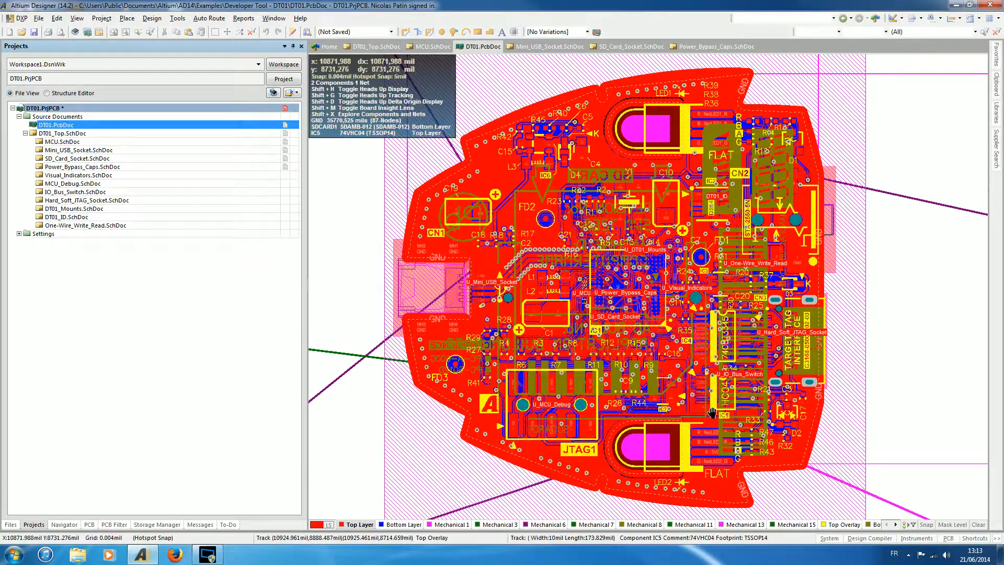
pyautogui.moveTo(764, 275); pyautogui.dragTo(718, 276, button='right')
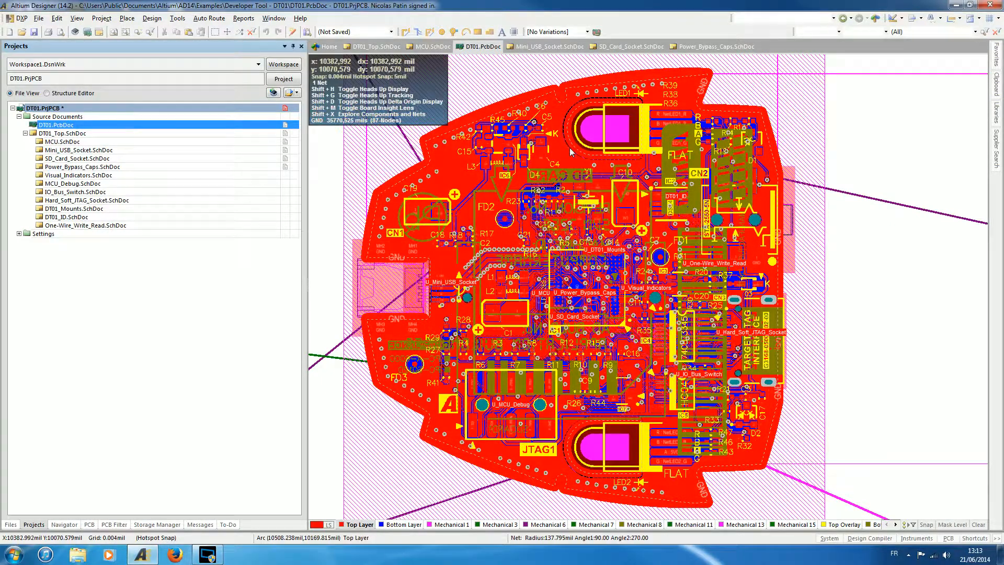
# - Examine the top-layer components around IC6 and the 5V0 track running between L3 and C19
pyautogui.keyDown('ctrl'); pyautogui.scroll(1, 569, 154); pyautogui.keyUp('ctrl')
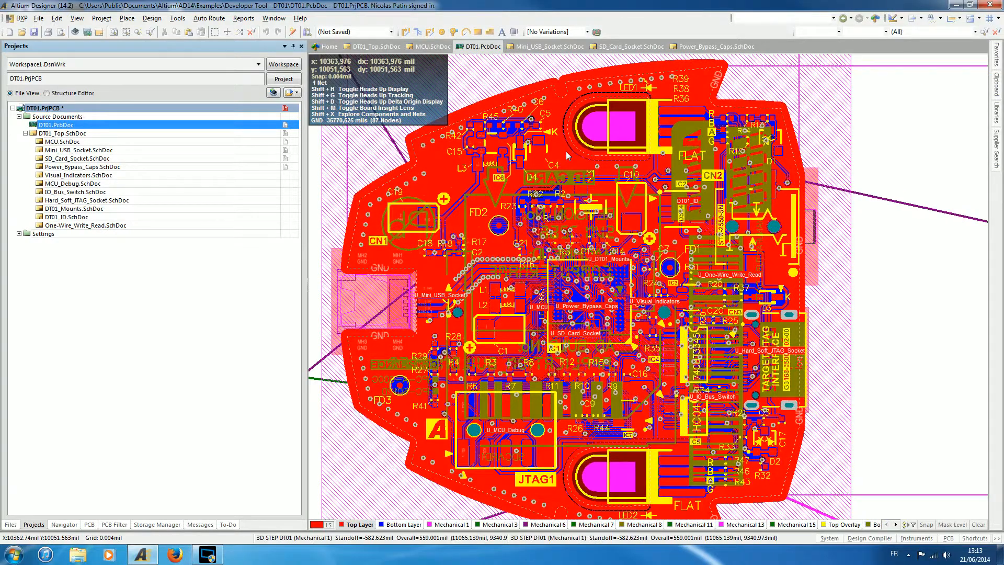
pyautogui.keyDown('ctrl'); pyautogui.scroll(3, 568, 153); pyautogui.keyUp('ctrl')
pyautogui.moveTo(569, 154); pyautogui.dragTo(659, 342, button='right')
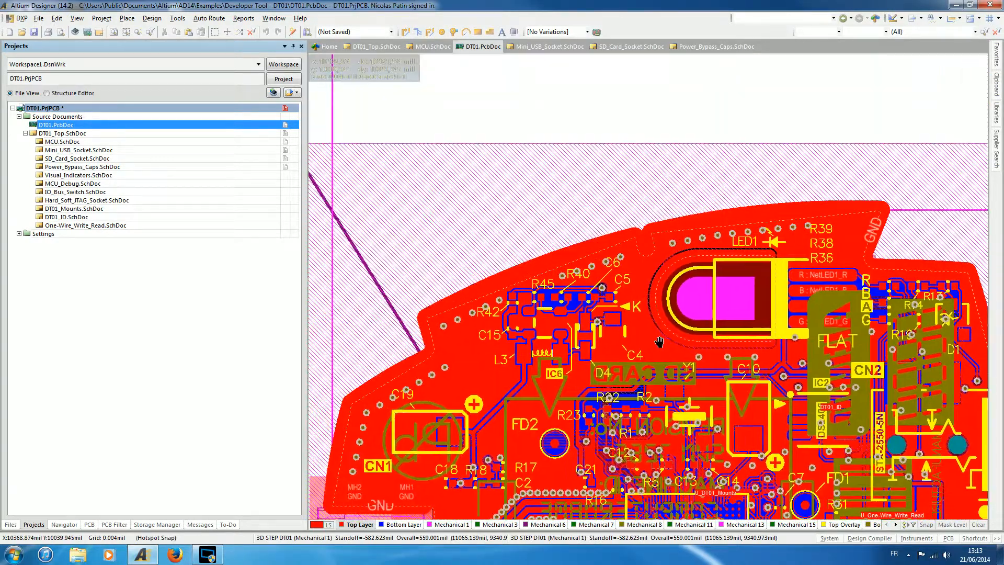
pyautogui.keyDown('ctrl'); pyautogui.scroll(4, 659, 342); pyautogui.keyUp('ctrl')
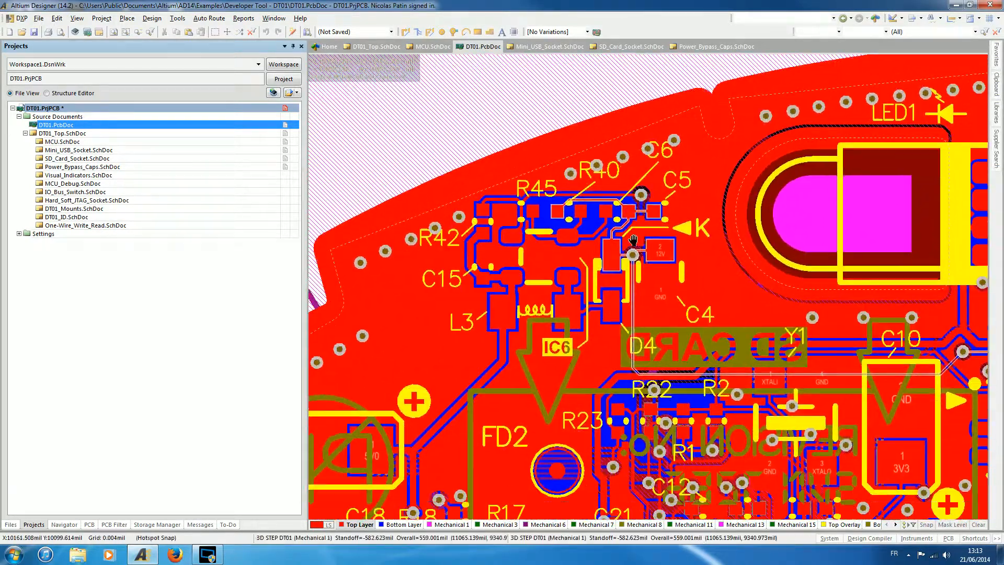
pyautogui.moveTo(632, 239); pyautogui.dragTo(683, 94, button='right')
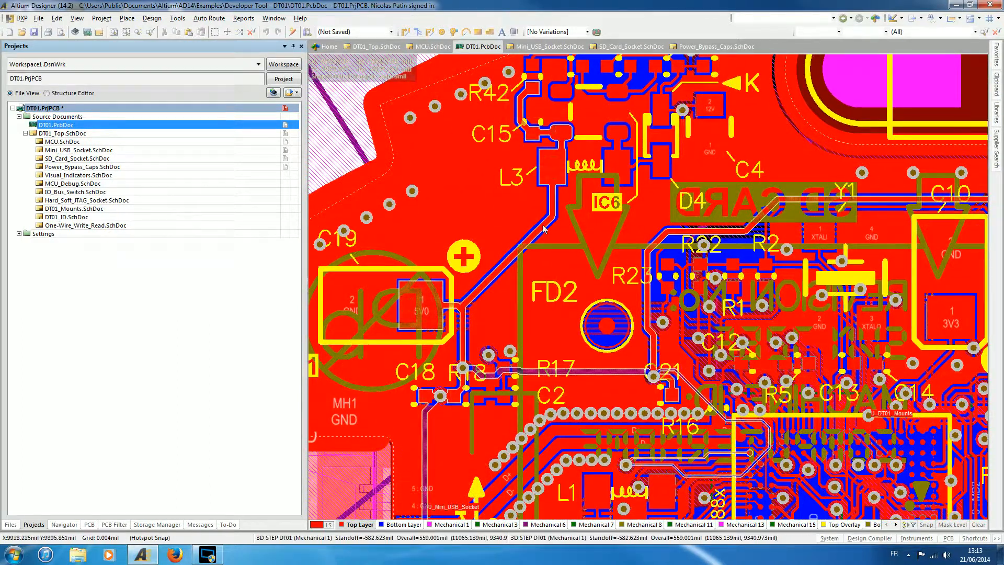
pyautogui.keyDown('ctrl'); pyautogui.scroll(2, 561, 251); pyautogui.keyUp('ctrl')
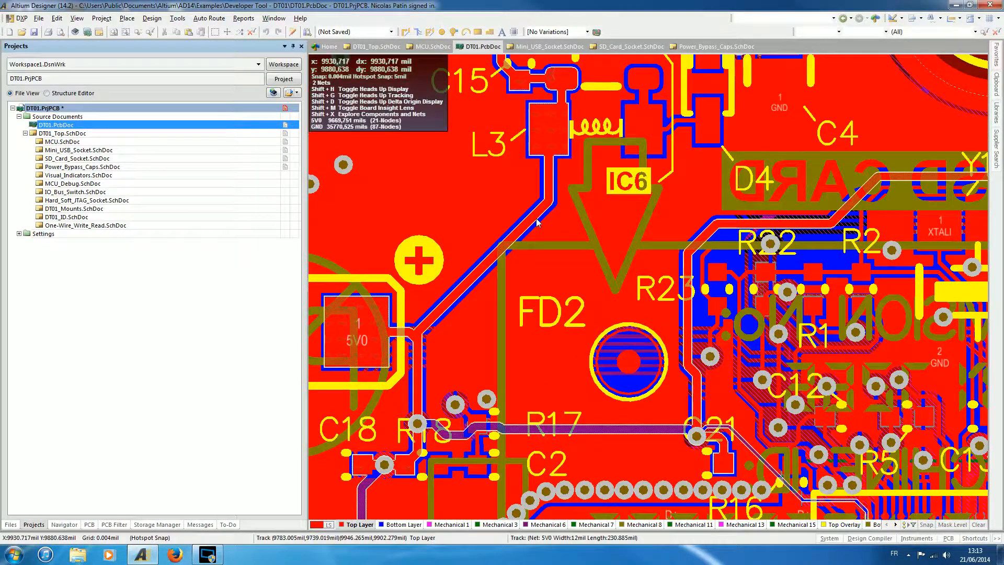
pyautogui.keyDown('ctrl'); pyautogui.scroll(-6, 537, 223); pyautogui.keyUp('ctrl')
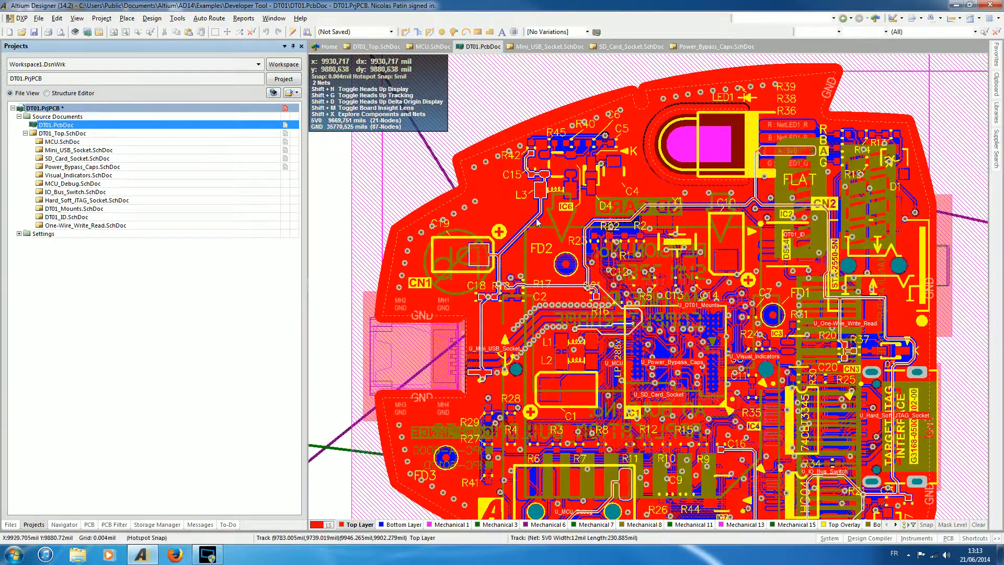
pyautogui.moveTo(537, 223); pyautogui.dragTo(551, 147, button='right')
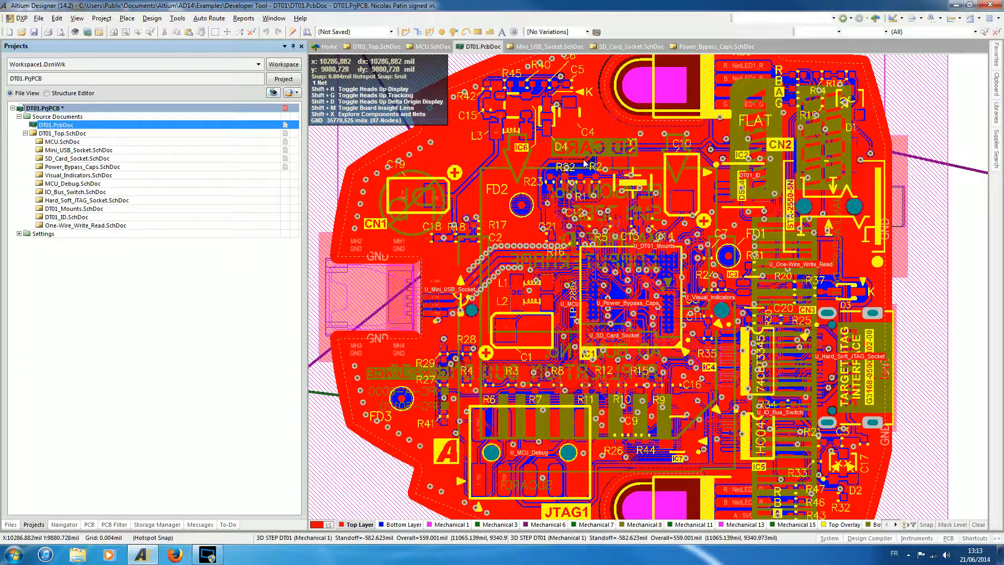
pyautogui.moveTo(631, 157); pyautogui.dragTo(624, 131, button='right')
pyautogui.moveTo(556, 157); pyautogui.dragTo(577, 248, button='right')
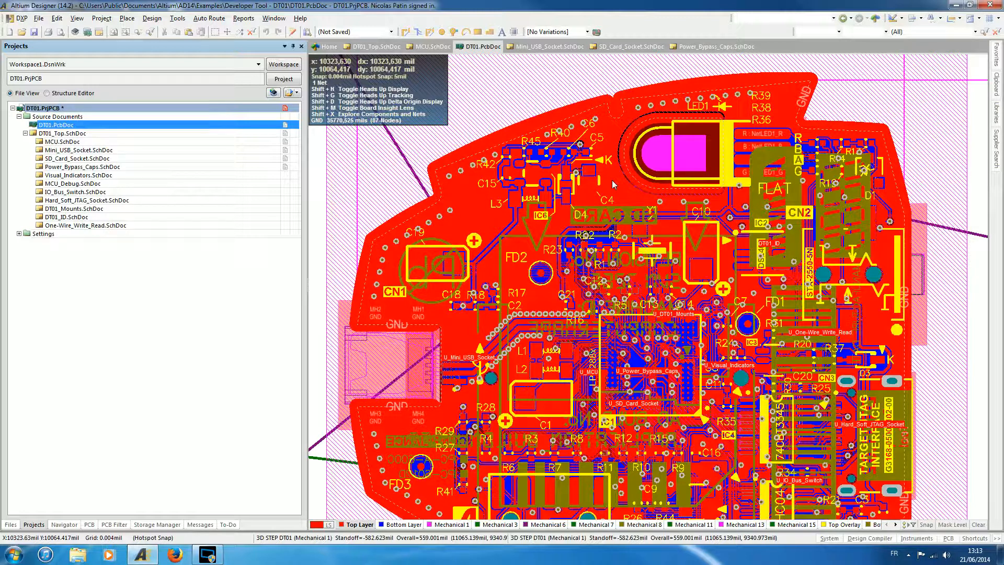
pyautogui.moveTo(613, 184); pyautogui.dragTo(588, 205, button='right')
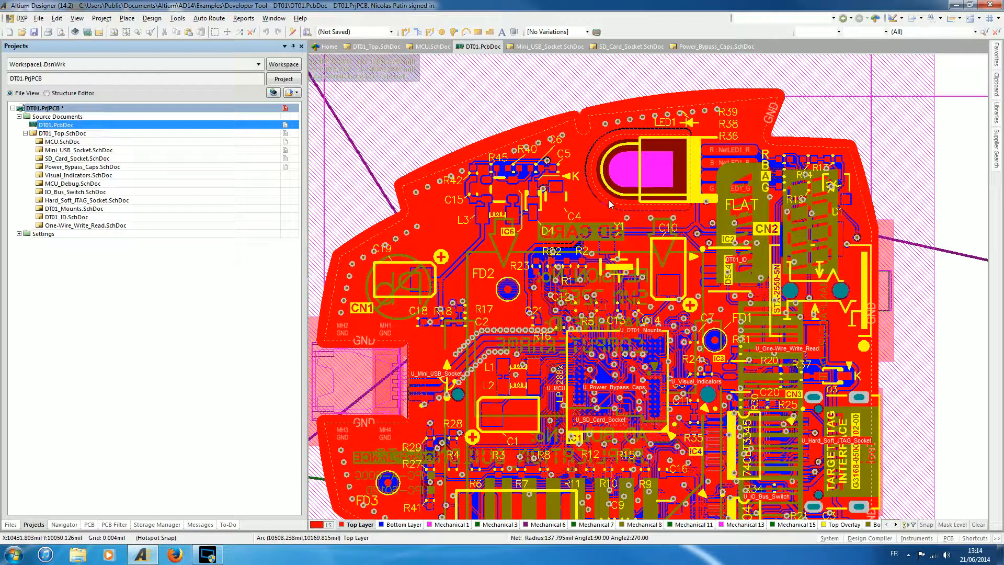
pyautogui.moveTo(583, 207); pyautogui.dragTo(577, 249, button='right')
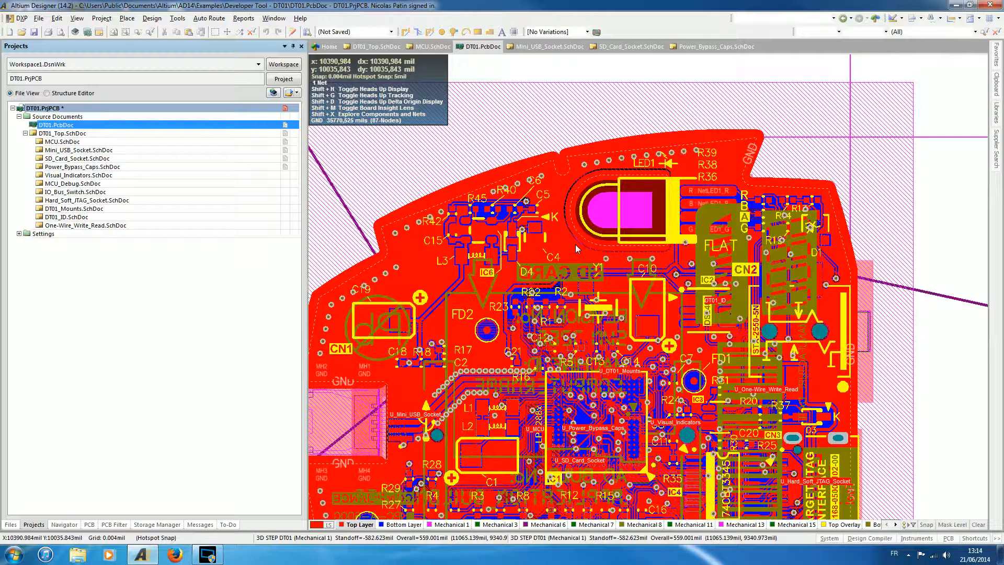
pyautogui.moveTo(541, 252); pyautogui.dragTo(630, 232, button='right')
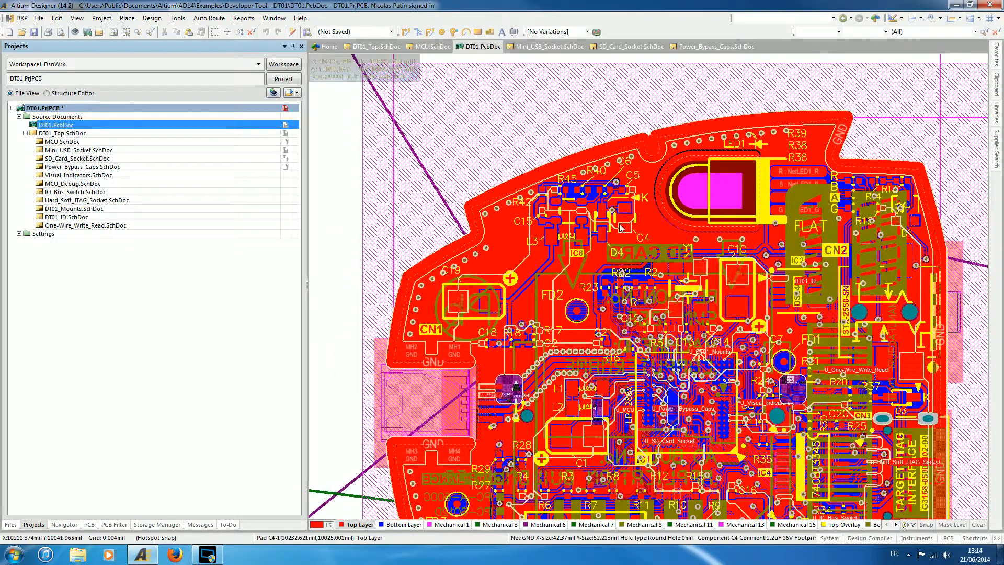
pyautogui.moveTo(823, 259); pyautogui.dragTo(865, 199, button='right')
pyautogui.moveTo(696, 173); pyautogui.dragTo(649, 163, button='right')
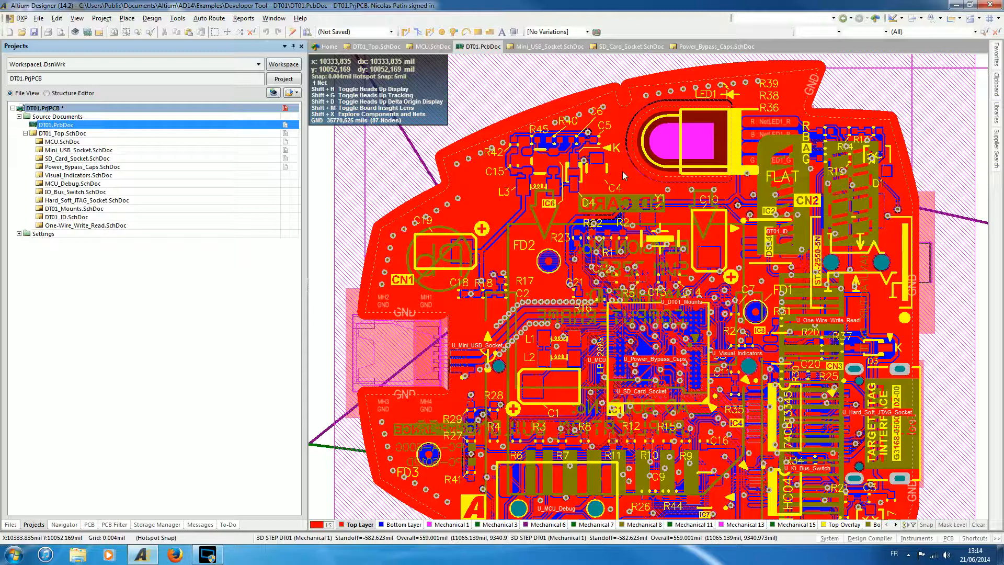
pyautogui.moveTo(628, 176); pyautogui.dragTo(604, 80, button='right')
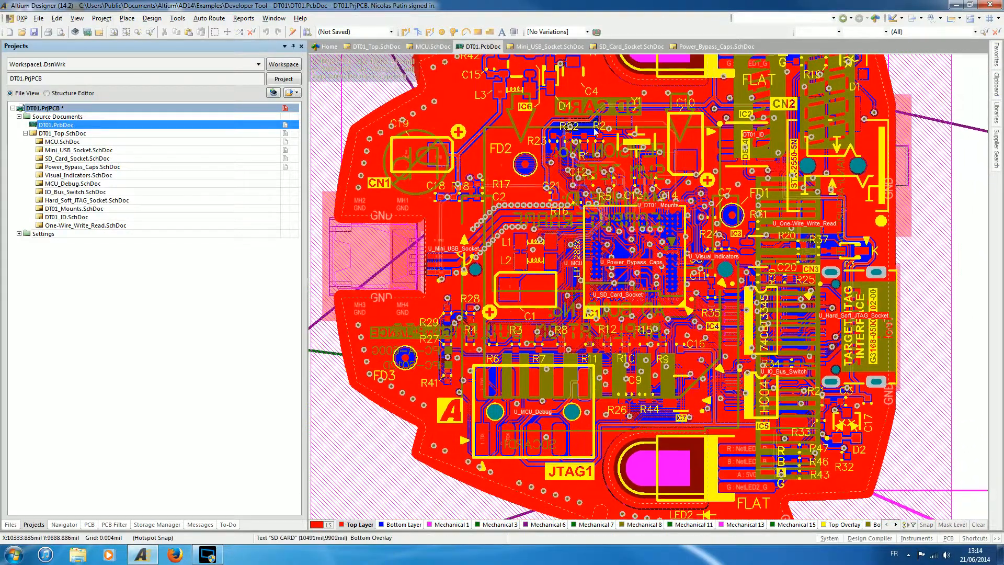
pyautogui.moveTo(700, 219); pyautogui.dragTo(745, 207, button='right')
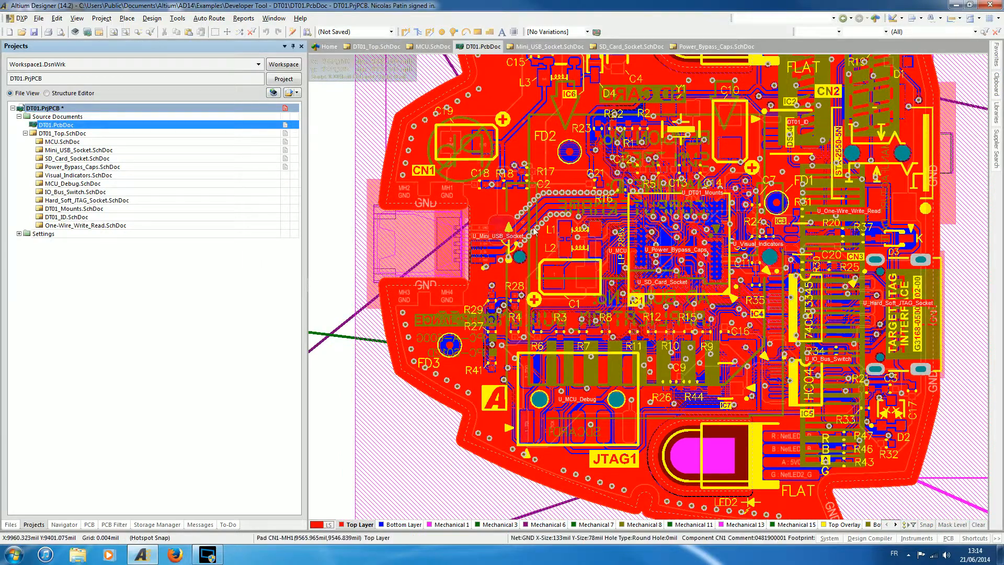
pyautogui.moveTo(608, 173); pyautogui.dragTo(511, 158, button='right')
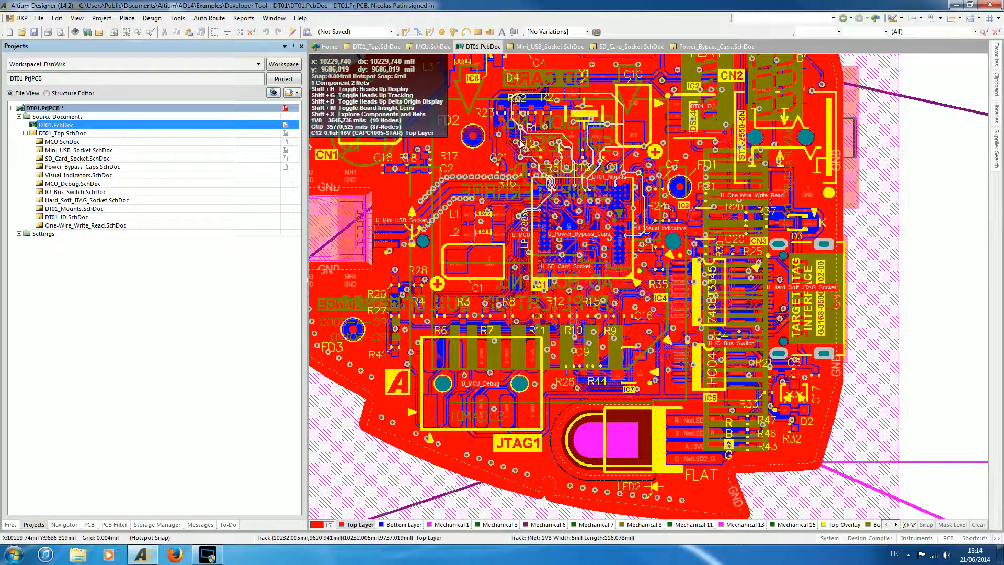
pyautogui.moveTo(482, 136); pyautogui.dragTo(554, 246, button='right')
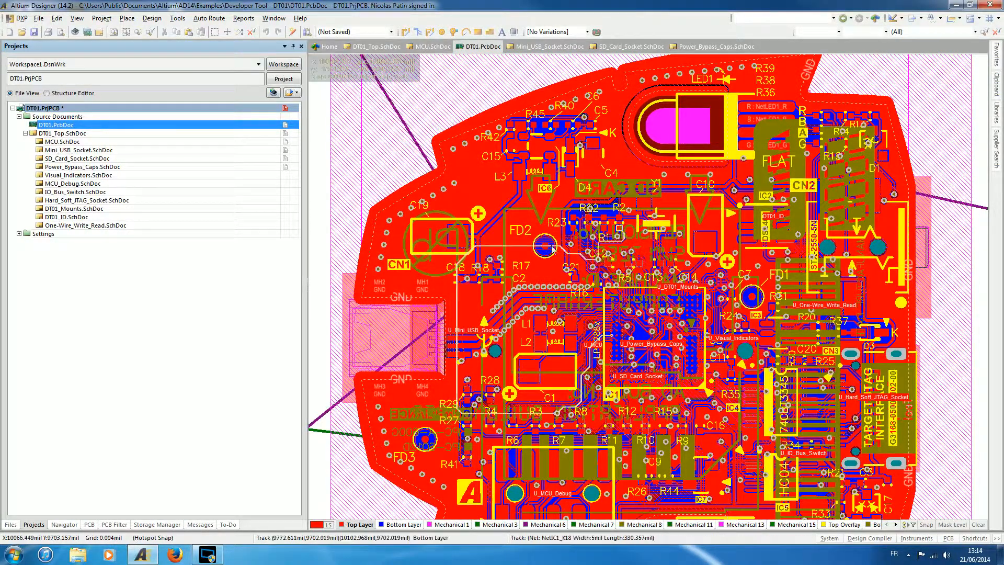
pyautogui.moveTo(702, 238); pyautogui.dragTo(634, 361, button='right')
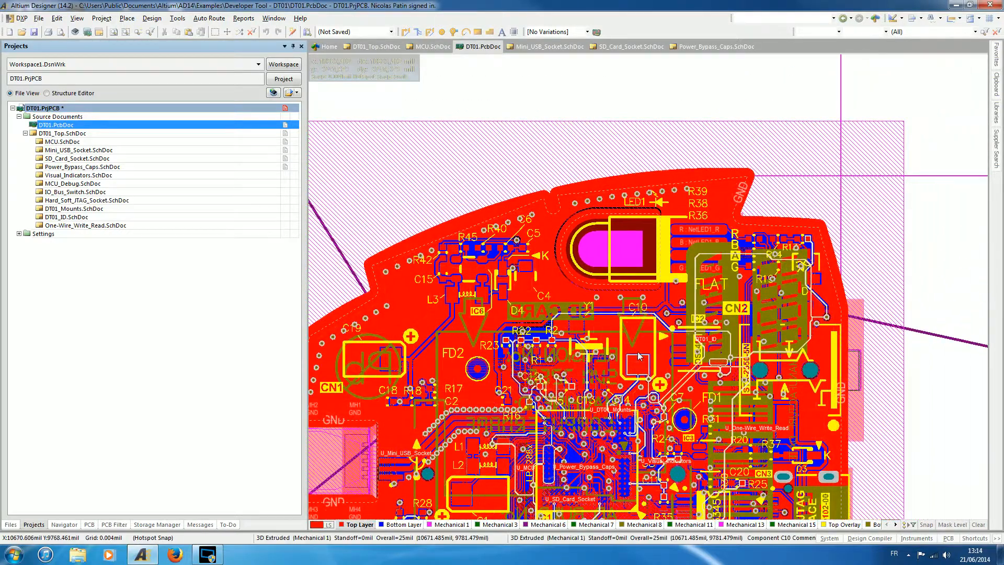
pyautogui.moveTo(605, 292); pyautogui.dragTo(608, 351, button='right')
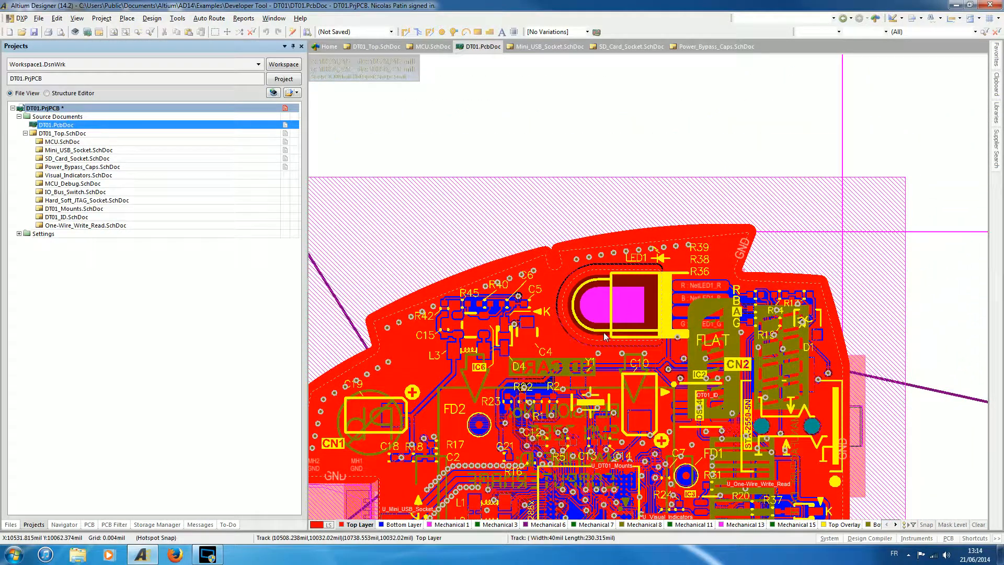
pyautogui.moveTo(601, 236); pyautogui.dragTo(622, 212, button='right')
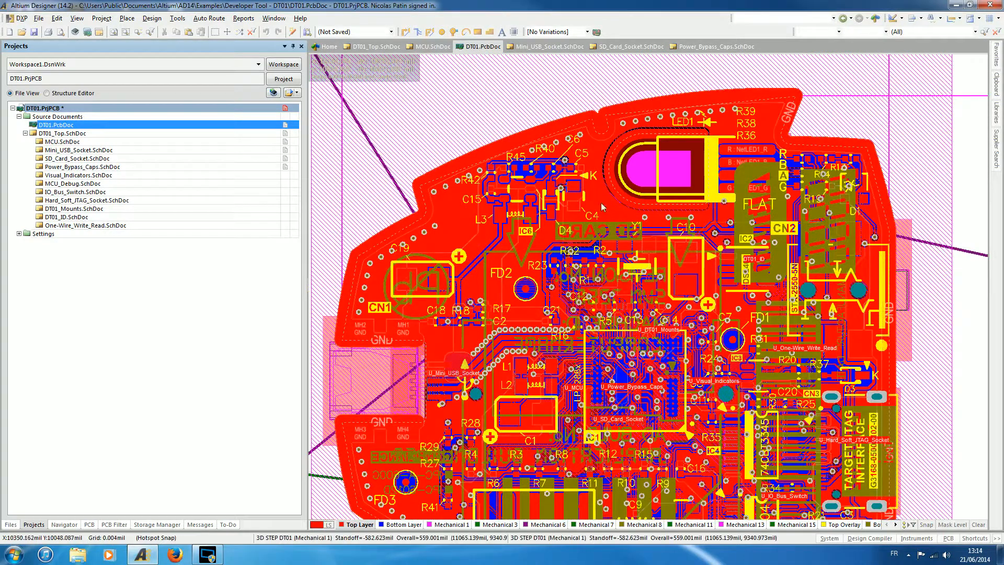
pyautogui.moveTo(610, 200); pyautogui.dragTo(650, 123, button='right')
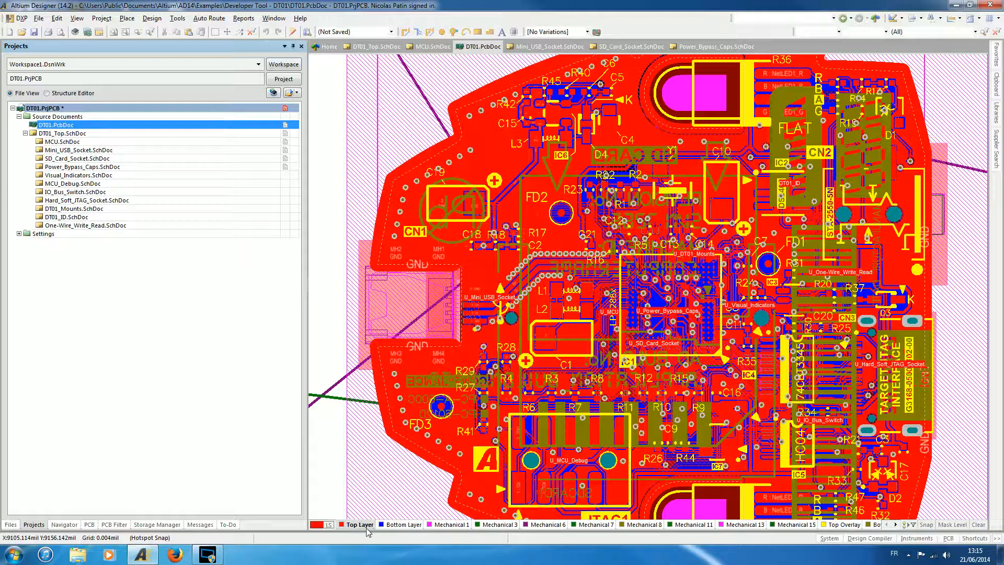
# - Switch between the Bottom Layer and Top Layer to compare them, leaving the Bottom Layer active
pyautogui.click(403, 524)
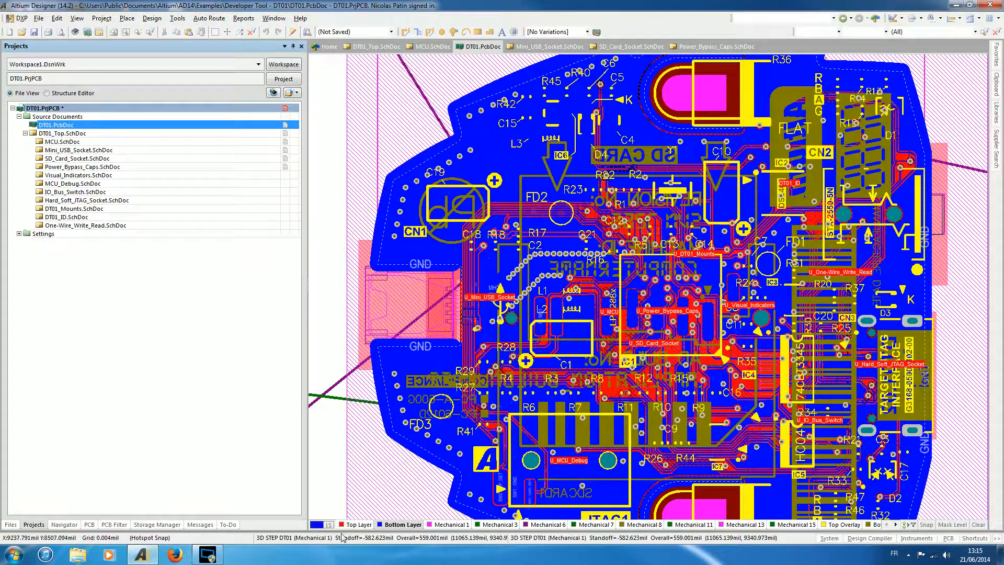
pyautogui.click(365, 525)
pyautogui.click(400, 526)
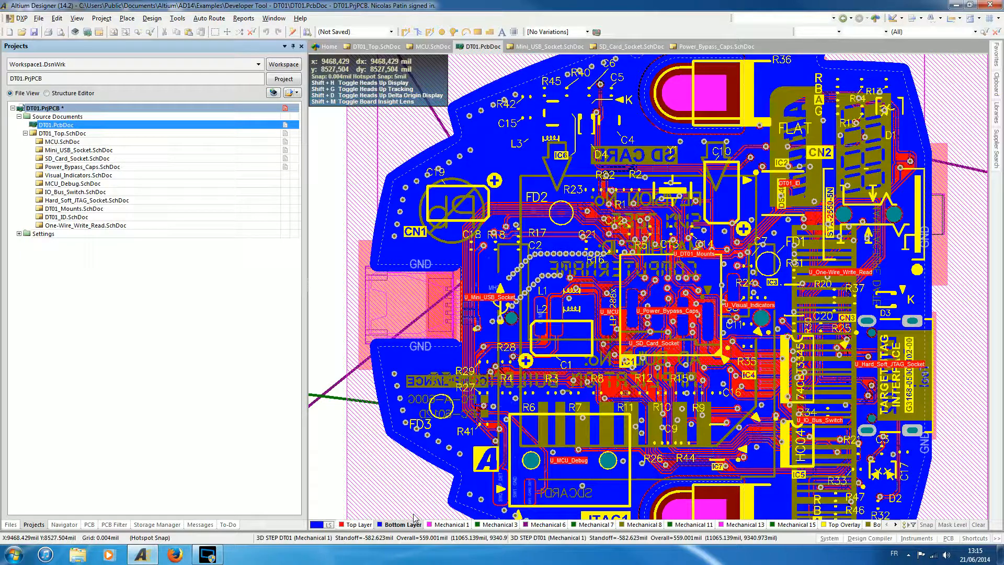
# - Make Mechanical 1 the active layer and examine the board's width and height dimensions and its outer contour
pyautogui.click(453, 525)
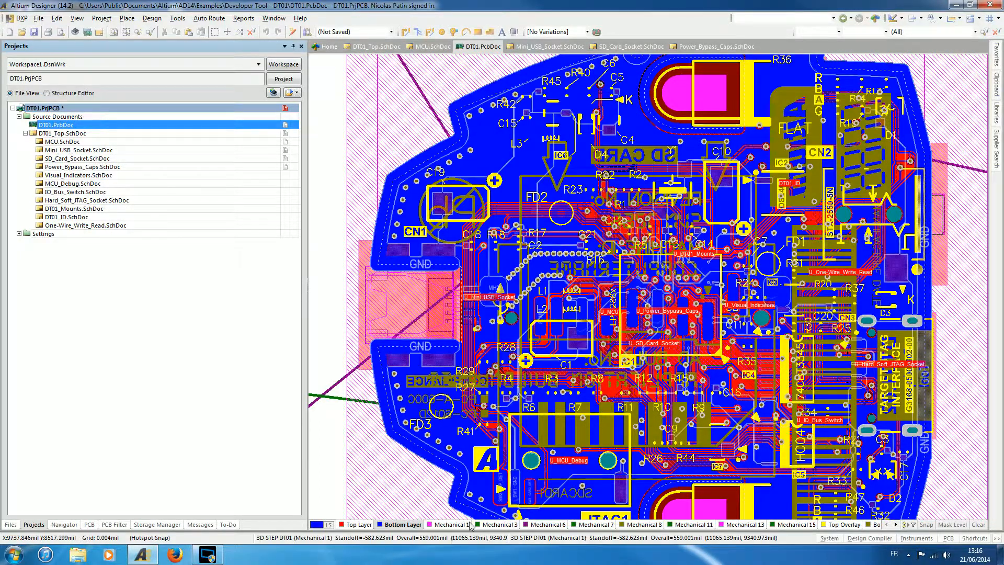
pyautogui.click(448, 525)
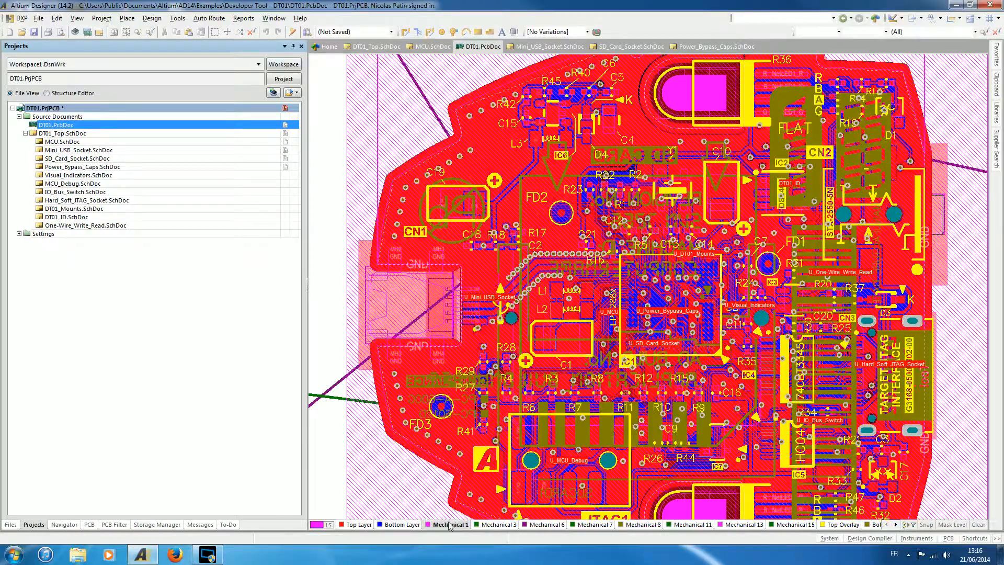
pyautogui.moveTo(442, 240); pyautogui.dragTo(413, 221, button='right')
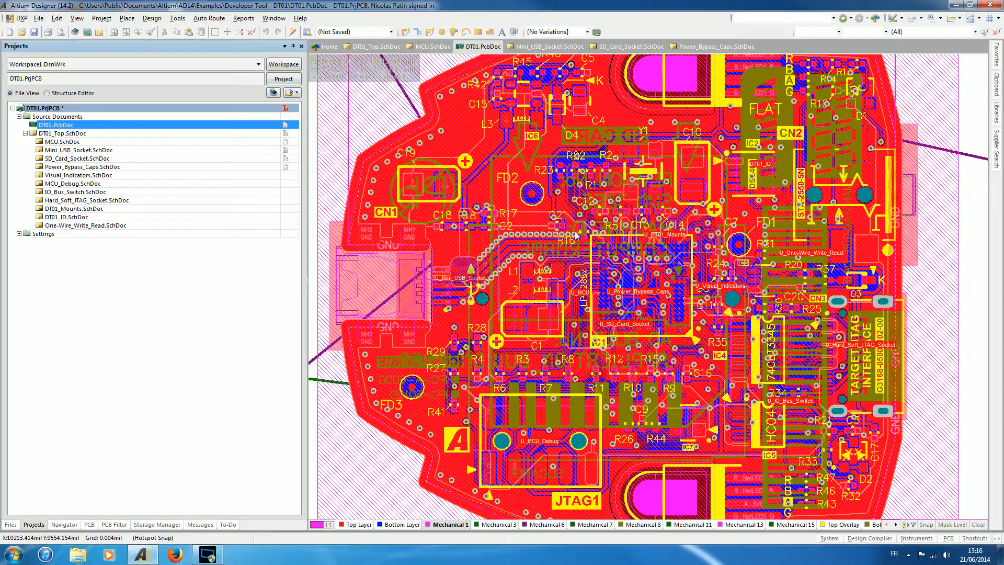
pyautogui.keyDown('ctrl'); pyautogui.scroll(-3, 577, 235); pyautogui.keyUp('ctrl')
pyautogui.moveTo(577, 235); pyautogui.dragTo(526, 447, button='right')
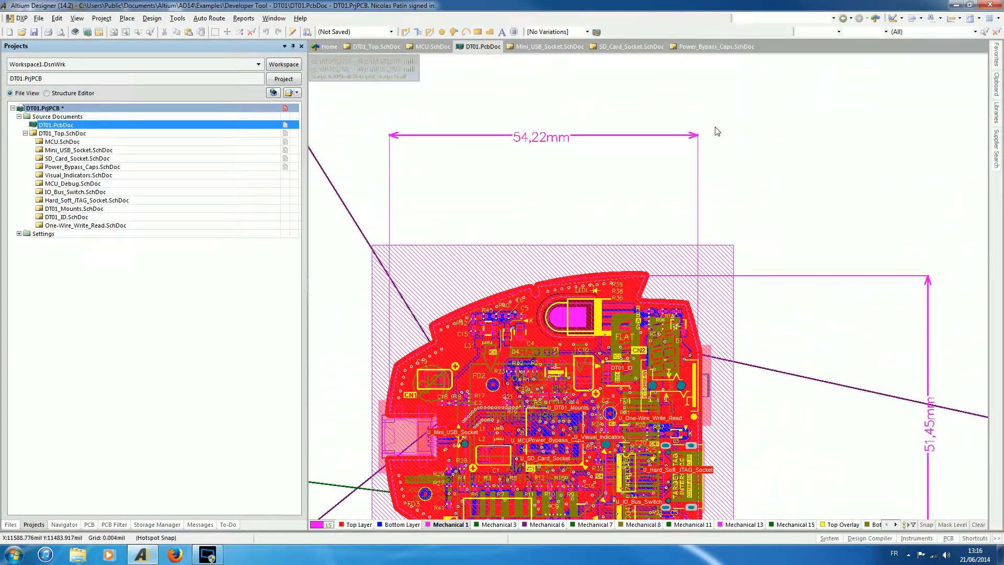
pyautogui.moveTo(521, 281); pyautogui.dragTo(599, 135, button='right')
pyautogui.moveTo(546, 399); pyautogui.dragTo(534, 373, button='right')
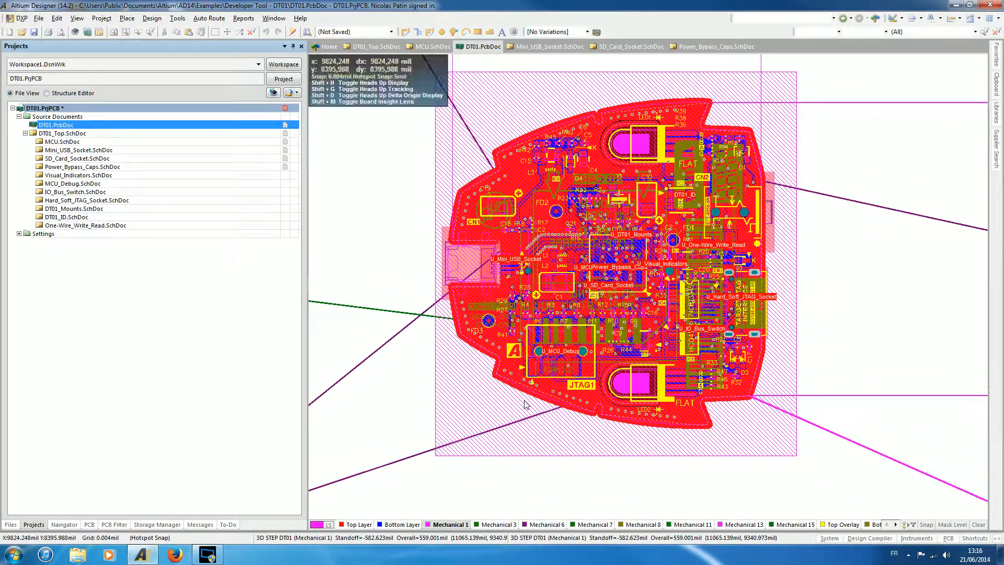
pyautogui.keyDown('ctrl'); pyautogui.scroll(1, 498, 391); pyautogui.keyUp('ctrl')
pyautogui.keyDown('ctrl'); pyautogui.scroll(1, 498, 391); pyautogui.keyUp('ctrl')
pyautogui.moveTo(508, 390); pyautogui.dragTo(438, 312, button='right')
pyautogui.moveTo(600, 293); pyautogui.dragTo(664, 326, button='right')
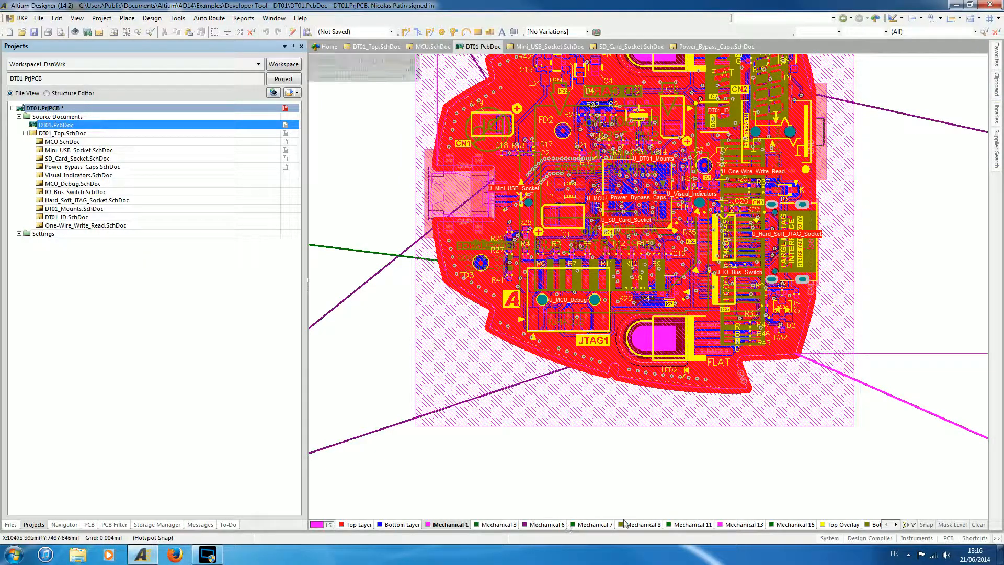
# - Configure the board view to hide all layers except Top Layer, Top Overlay, Top Paste and Top Solder
pyautogui.click(316, 524)
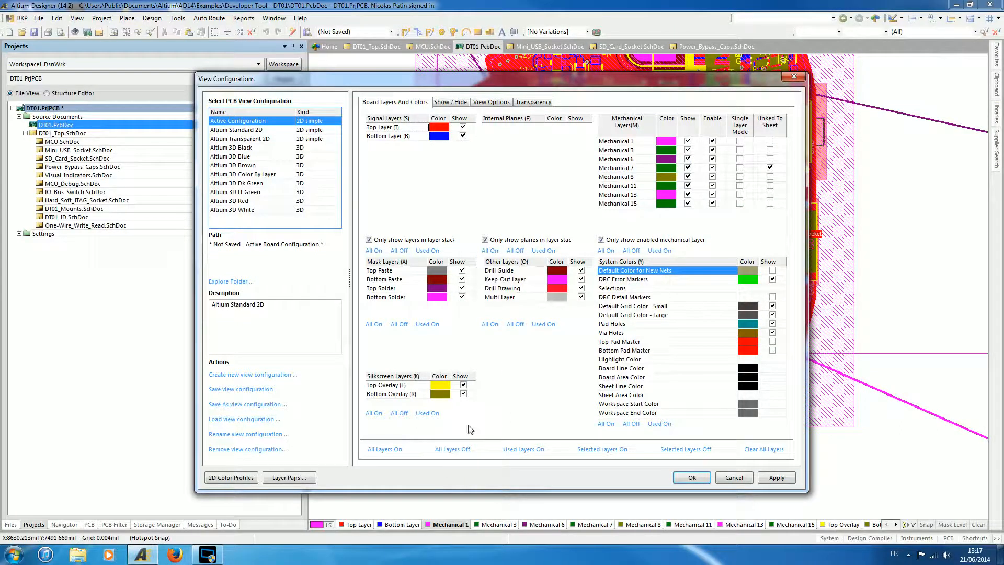
pyautogui.click(449, 451)
pyautogui.click(463, 127)
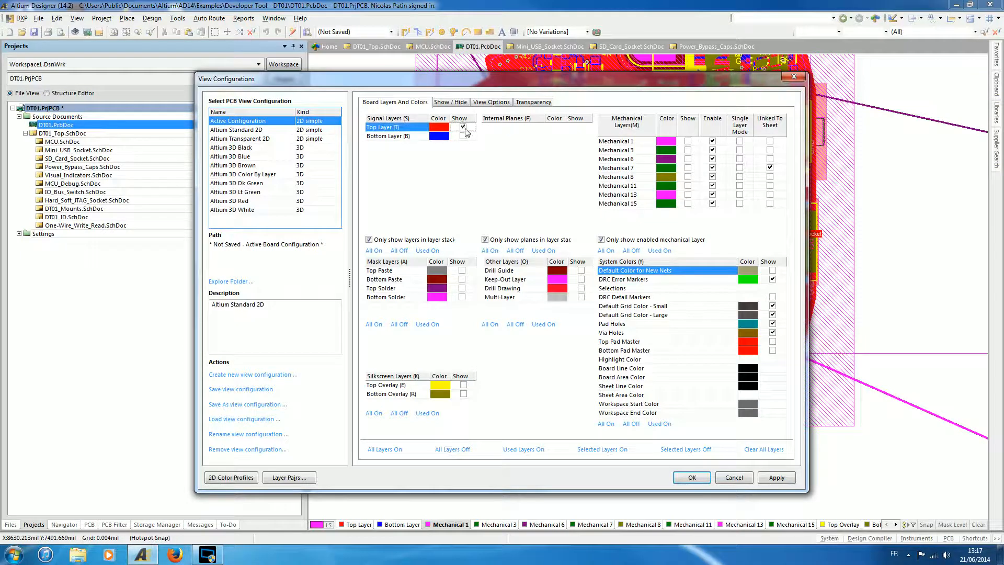
pyautogui.click(463, 386)
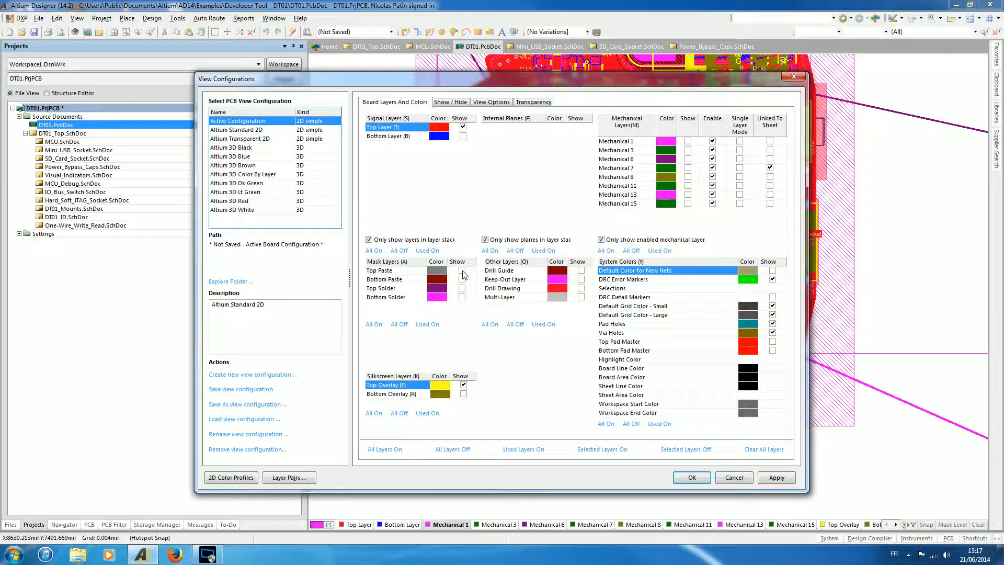
pyautogui.click(463, 274)
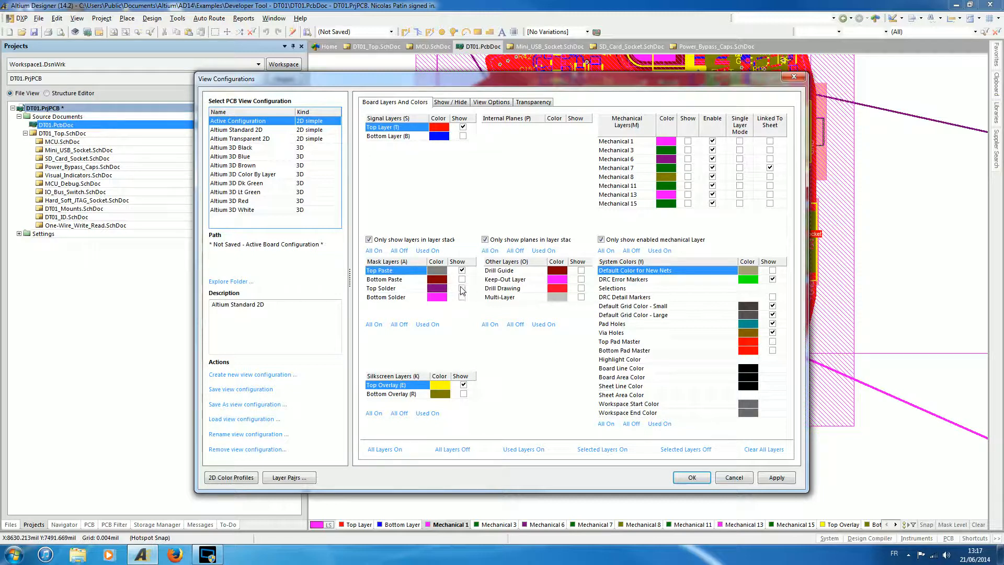
pyautogui.click(463, 290)
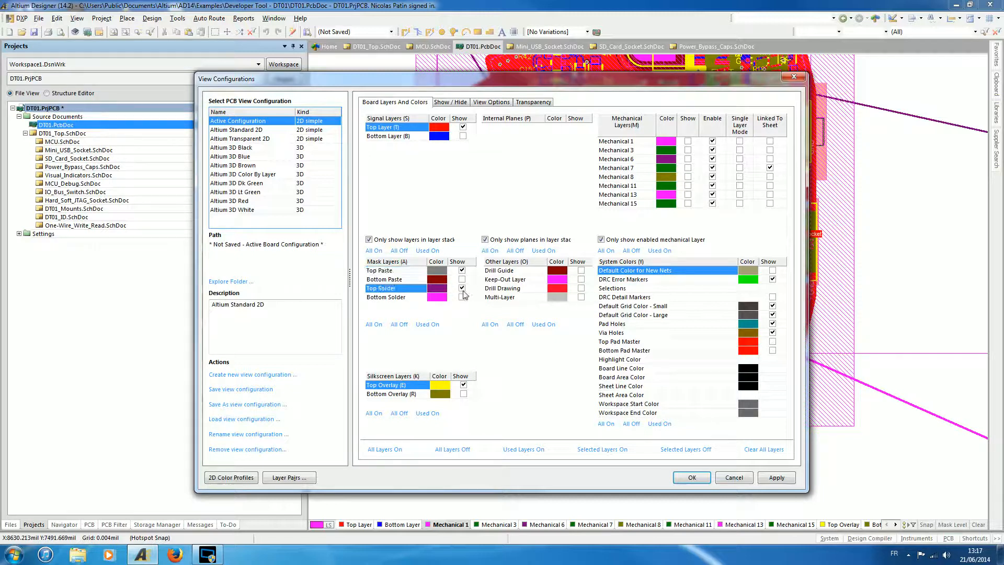
pyautogui.click(690, 477)
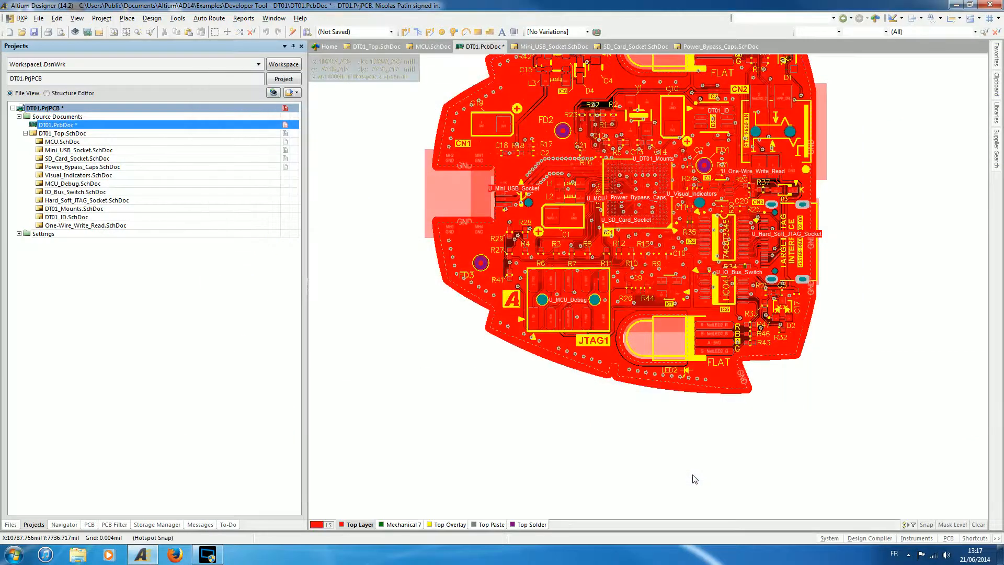
# - Examine the D+ and D- tracks and their rows of vias between the mini USB socket and IC1
pyautogui.moveTo(662, 218); pyautogui.dragTo(627, 310, button='right')
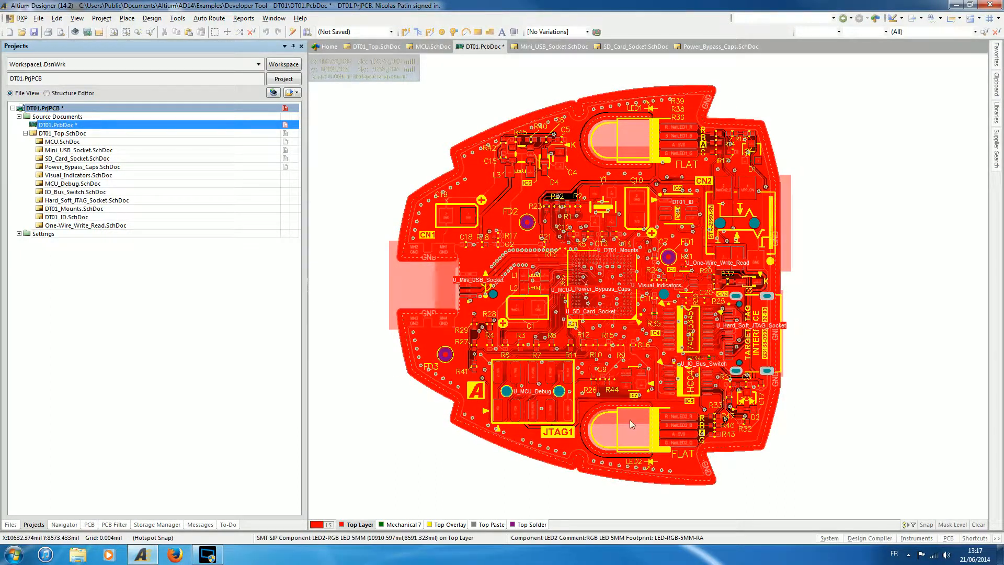
pyautogui.keyDown('ctrl'); pyautogui.scroll(2, 510, 354); pyautogui.keyUp('ctrl')
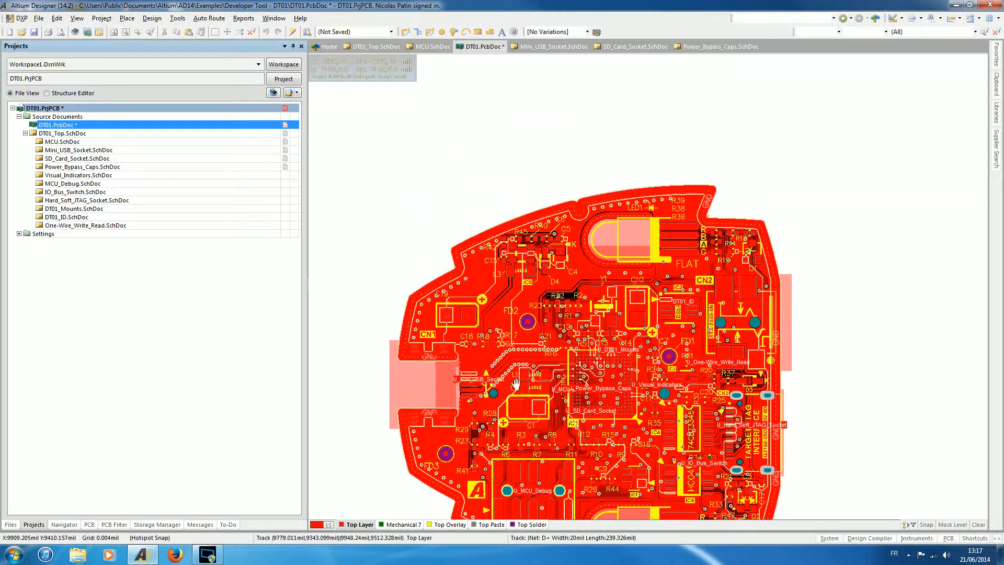
pyautogui.keyDown('ctrl'); pyautogui.scroll(2, 510, 355); pyautogui.keyUp('ctrl')
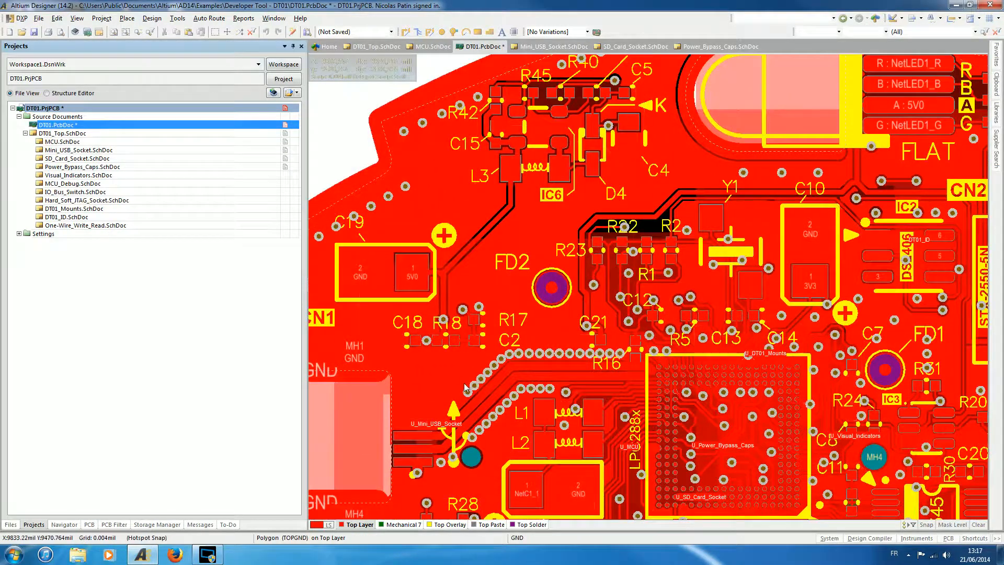
pyautogui.keyDown('ctrl'); pyautogui.scroll(3, 490, 383); pyautogui.keyUp('ctrl')
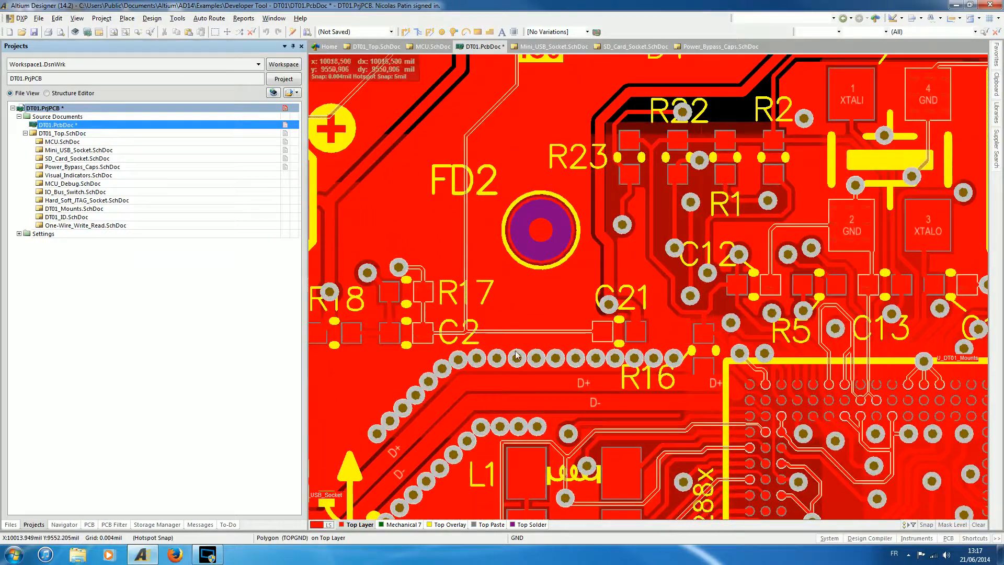
pyautogui.keyDown('ctrl'); pyautogui.scroll(-3, 667, 353); pyautogui.keyUp('ctrl')
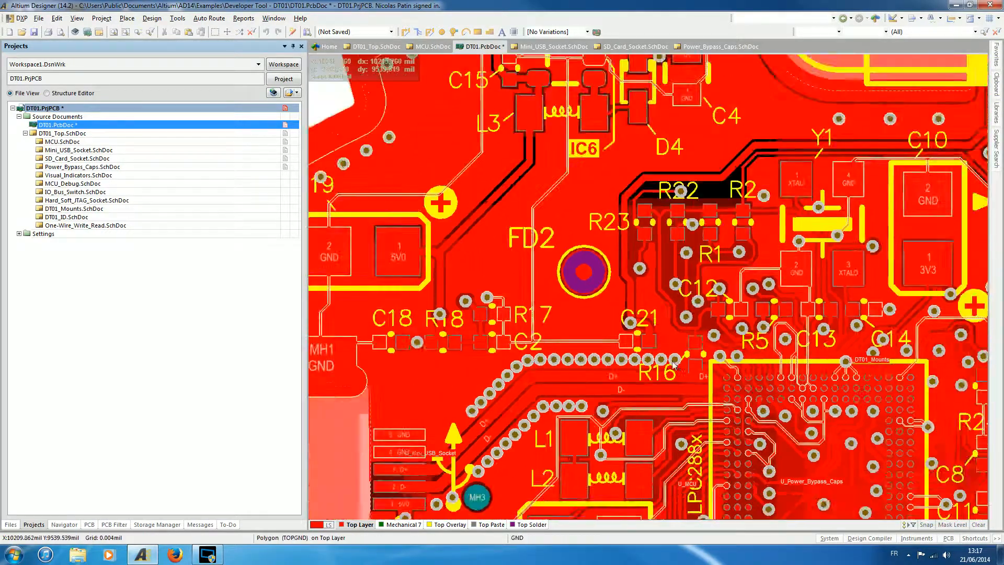
pyautogui.keyDown('ctrl'); pyautogui.scroll(-3, 667, 353); pyautogui.keyUp('ctrl')
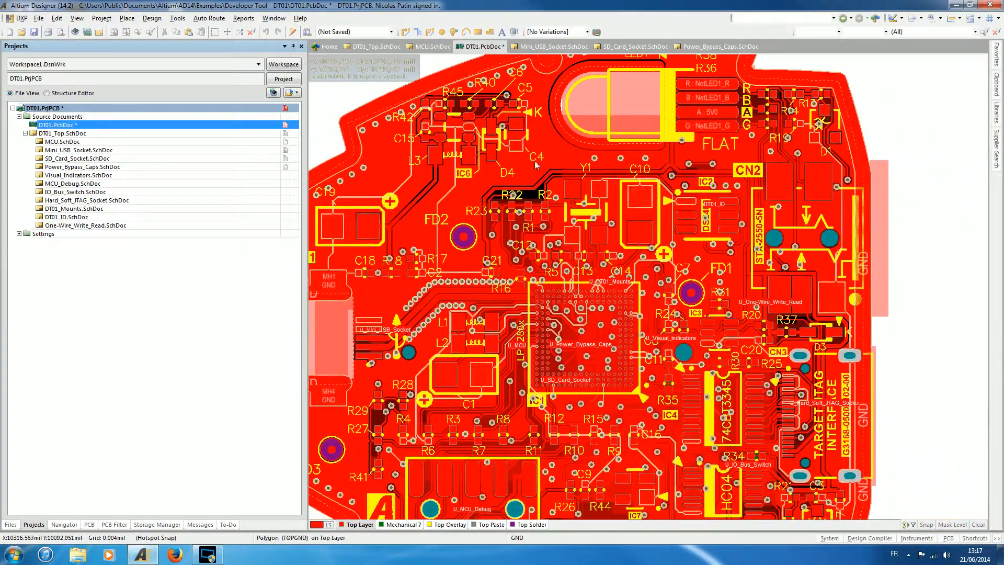
# - Survey the top-layer ground polygon and the vias along the board edge, from LED1 down to JTAG1 and LED2
pyautogui.moveTo(545, 281); pyautogui.dragTo(559, 167, button='right')
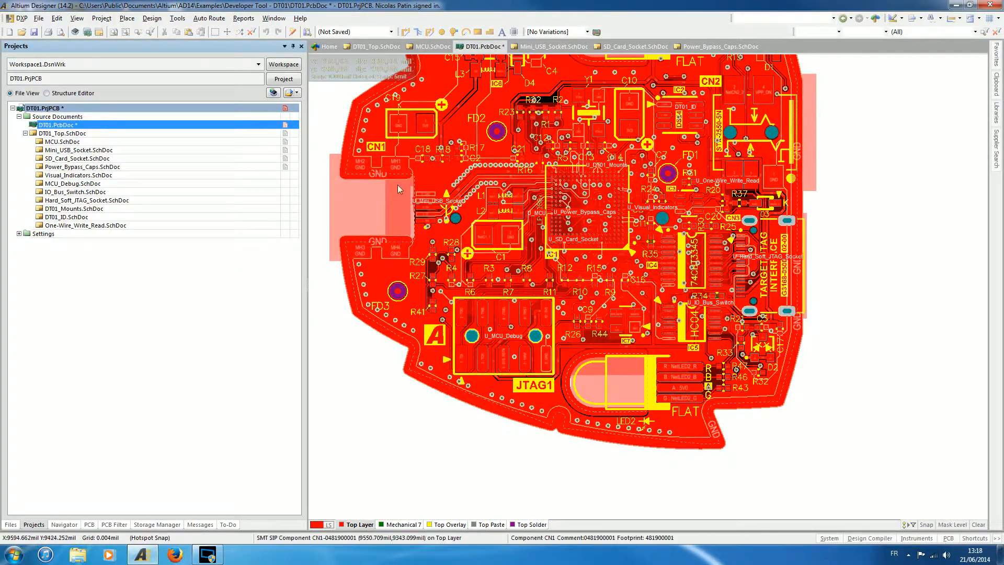
pyautogui.moveTo(397, 191); pyautogui.dragTo(413, 305, button='right')
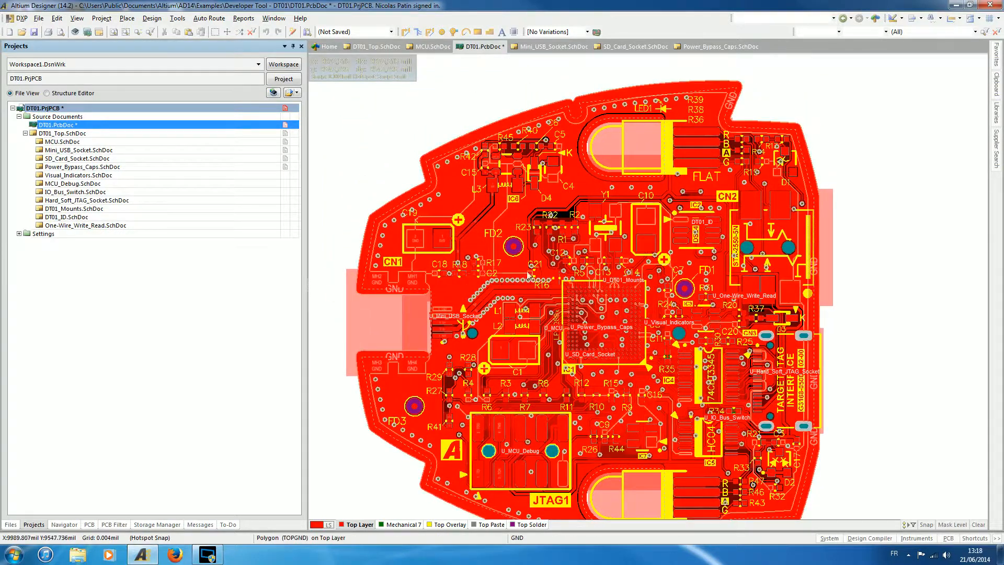
pyautogui.moveTo(596, 163); pyautogui.dragTo(628, 162, button='right')
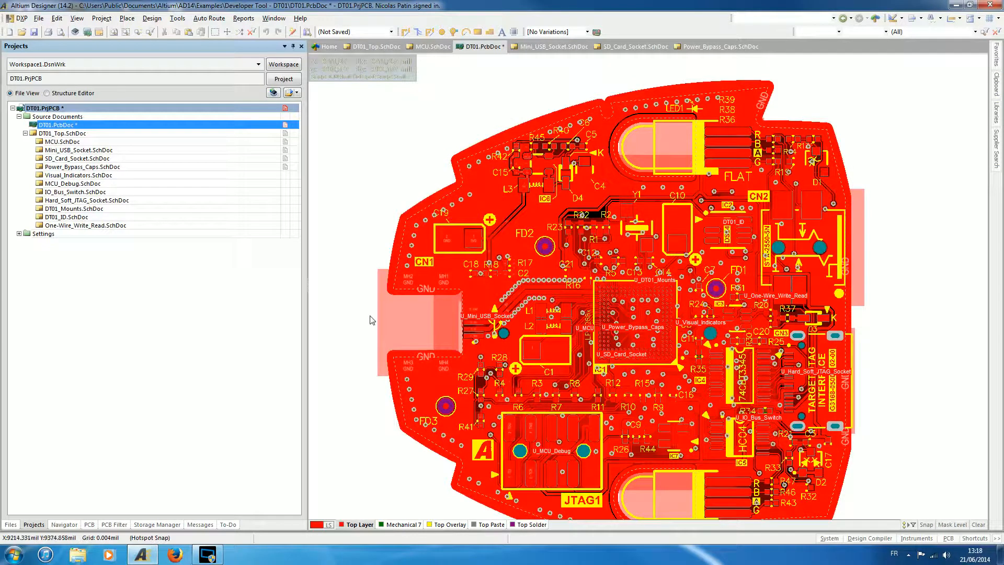
pyautogui.moveTo(456, 266); pyautogui.dragTo(465, 317, button='right')
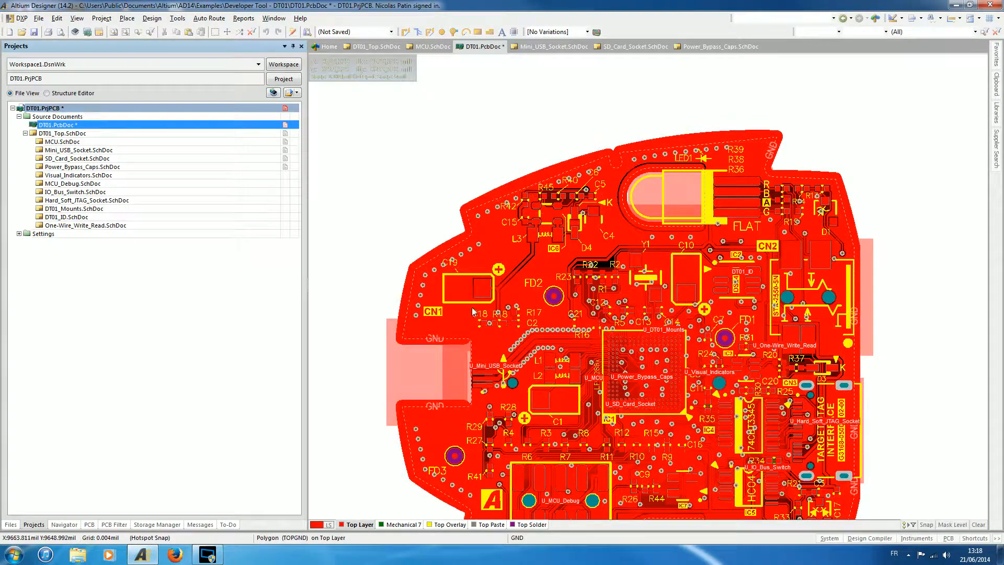
pyautogui.moveTo(696, 287); pyautogui.dragTo(650, 288, button='right')
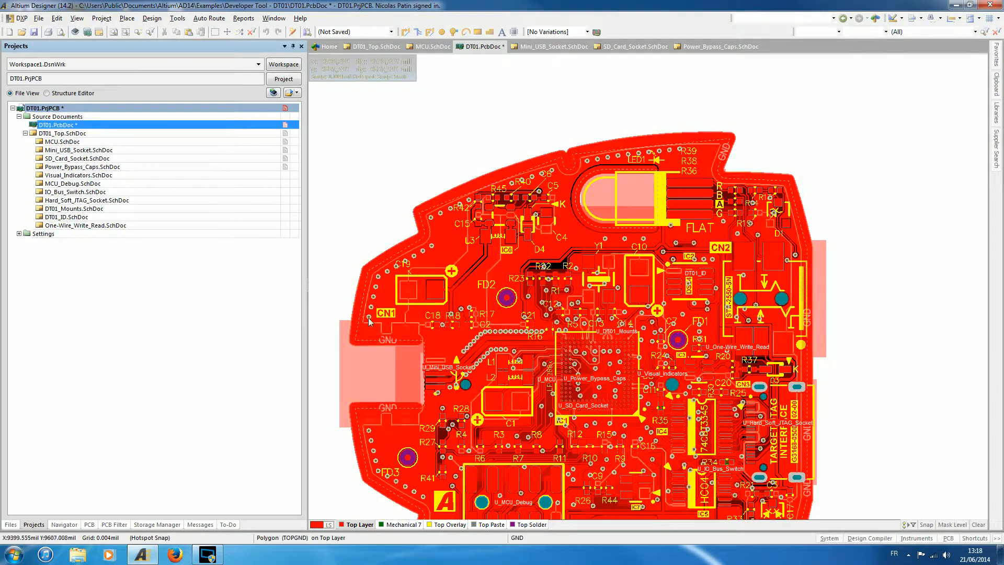
pyautogui.moveTo(748, 285); pyautogui.dragTo(700, 289, button='right')
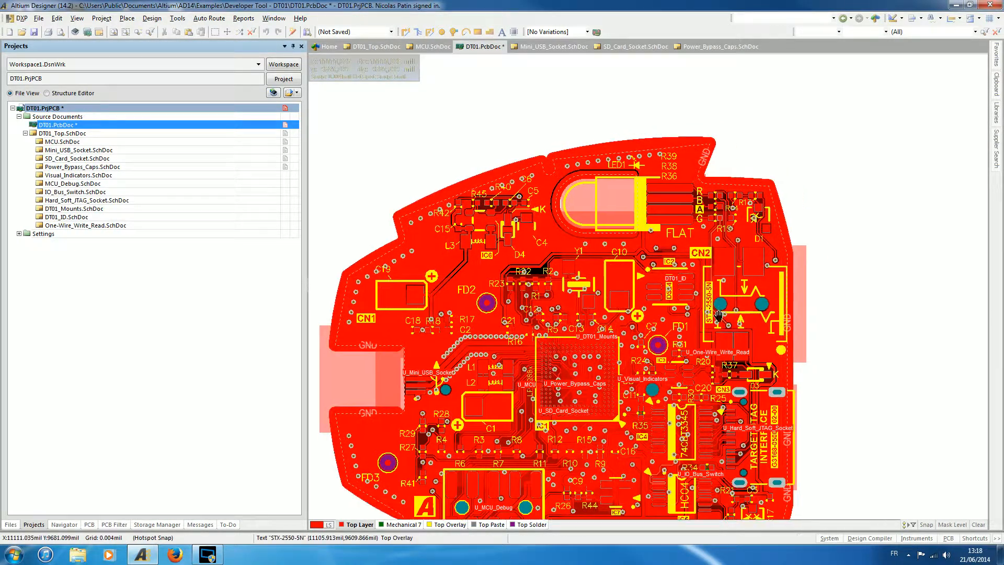
pyautogui.moveTo(536, 372); pyautogui.dragTo(603, 222, button='right')
pyautogui.moveTo(567, 329); pyautogui.dragTo(582, 247, button='right')
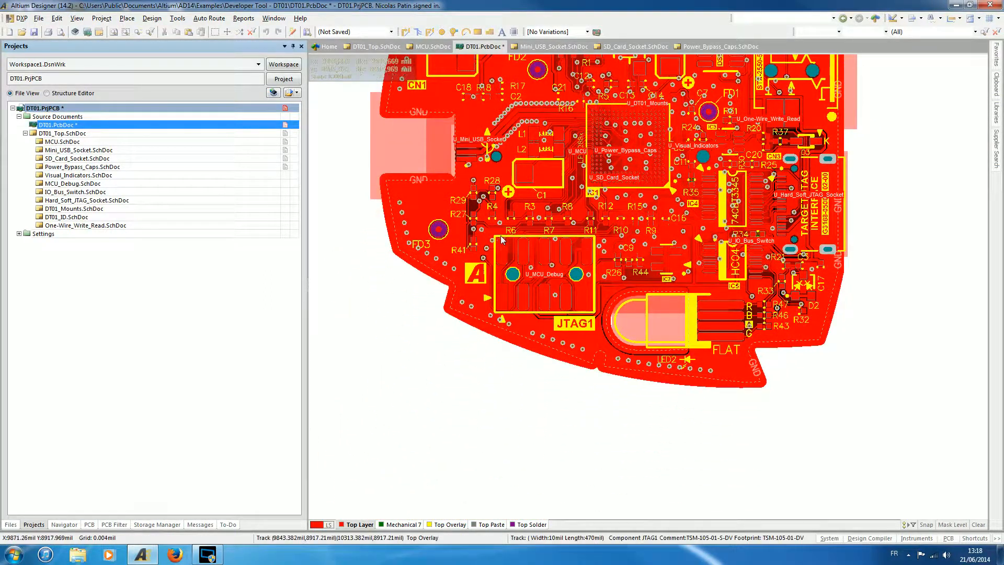
# - Inspect the top-layer routing up close around JTAG1, IC1, CN2 and LED1, including the 5V0 track to LED1
pyautogui.keyDown('ctrl'); pyautogui.scroll(3, 501, 239); pyautogui.keyUp('ctrl')
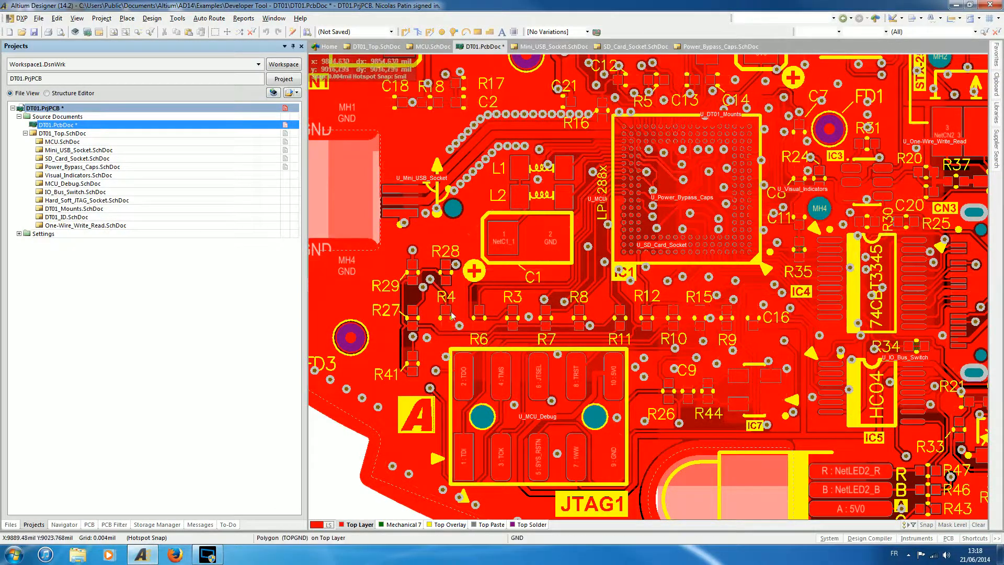
pyautogui.scroll(4, 451, 316)
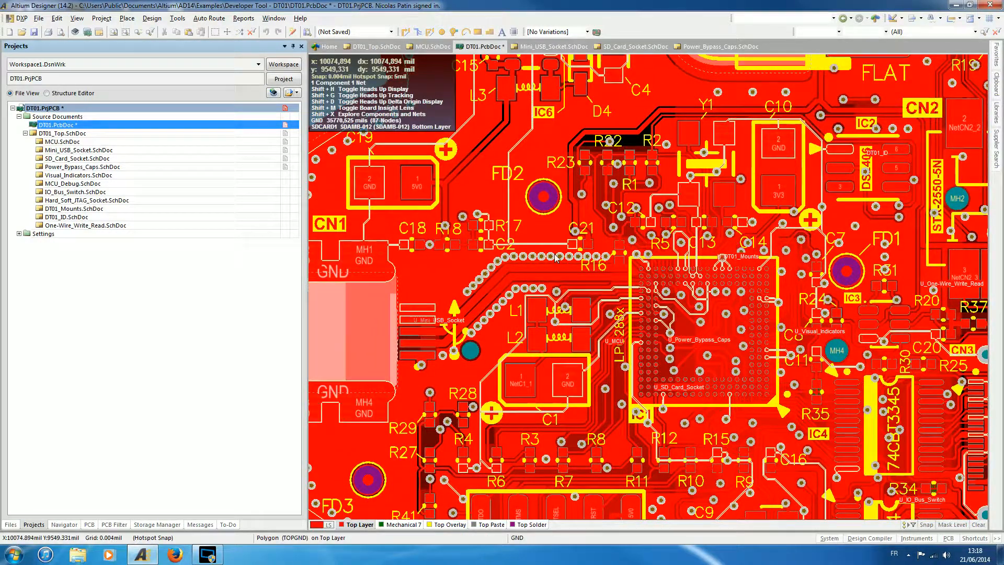
pyautogui.moveTo(556, 257); pyautogui.dragTo(346, 268, button='right')
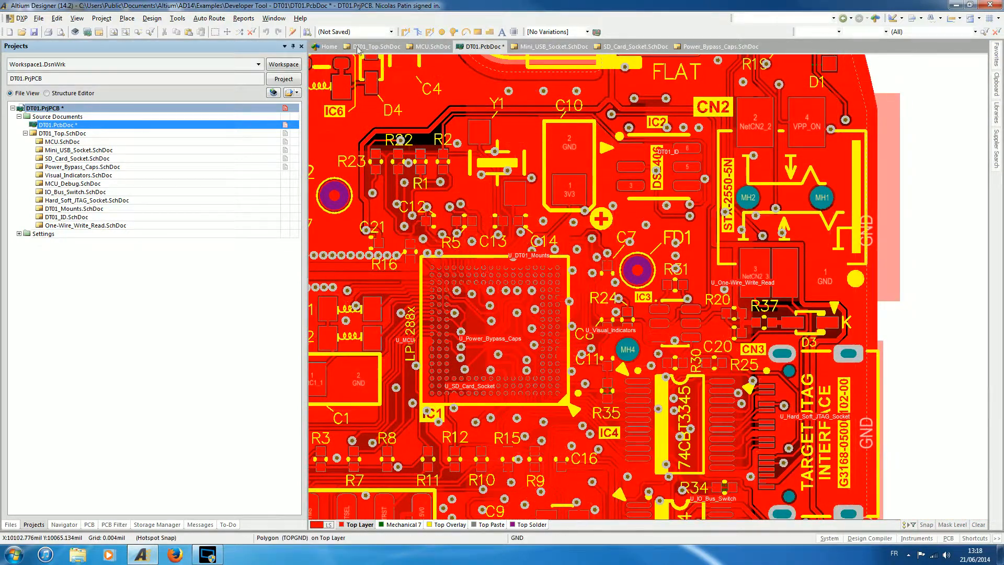
pyautogui.moveTo(640, 177); pyautogui.dragTo(516, 315, button='right')
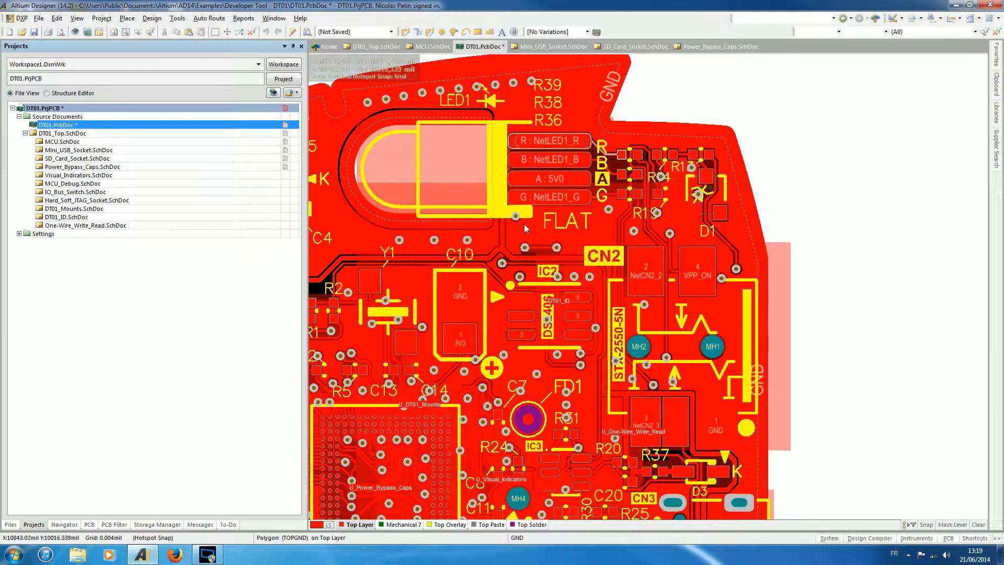
pyautogui.moveTo(438, 180); pyautogui.dragTo(716, 197, button='right')
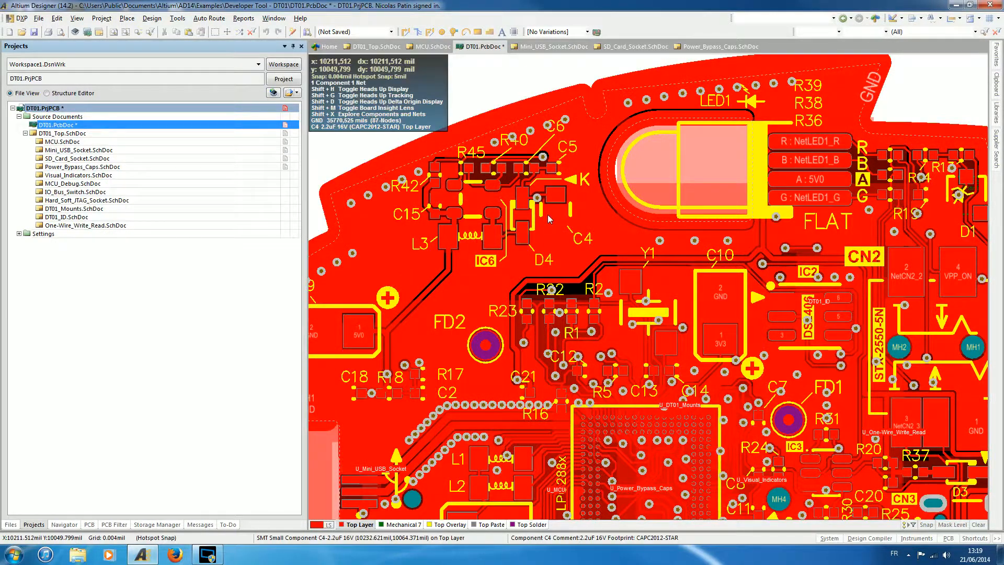
pyautogui.moveTo(769, 203); pyautogui.dragTo(647, 197, button='right')
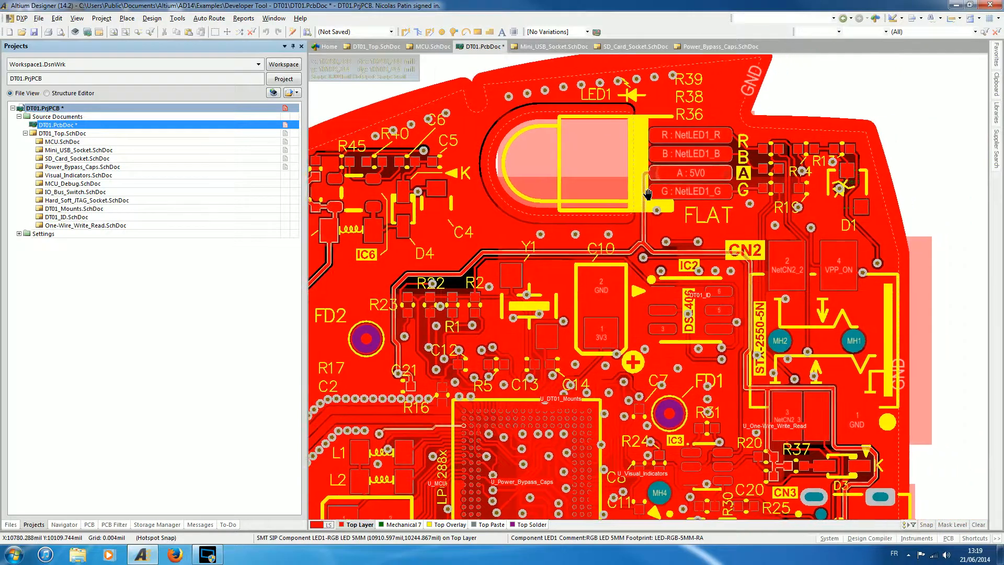
# - Inspect the top-layer area from JTAG1 and C1 to the mini USB connector CN1 and its GND mounting pads
pyautogui.moveTo(685, 413); pyautogui.dragTo(578, 318, button='right')
pyautogui.moveTo(597, 452); pyautogui.dragTo(616, 225, button='right')
pyautogui.moveTo(535, 355); pyautogui.dragTo(811, 279, button='right')
pyautogui.moveTo(676, 248); pyautogui.dragTo(722, 417, button='right')
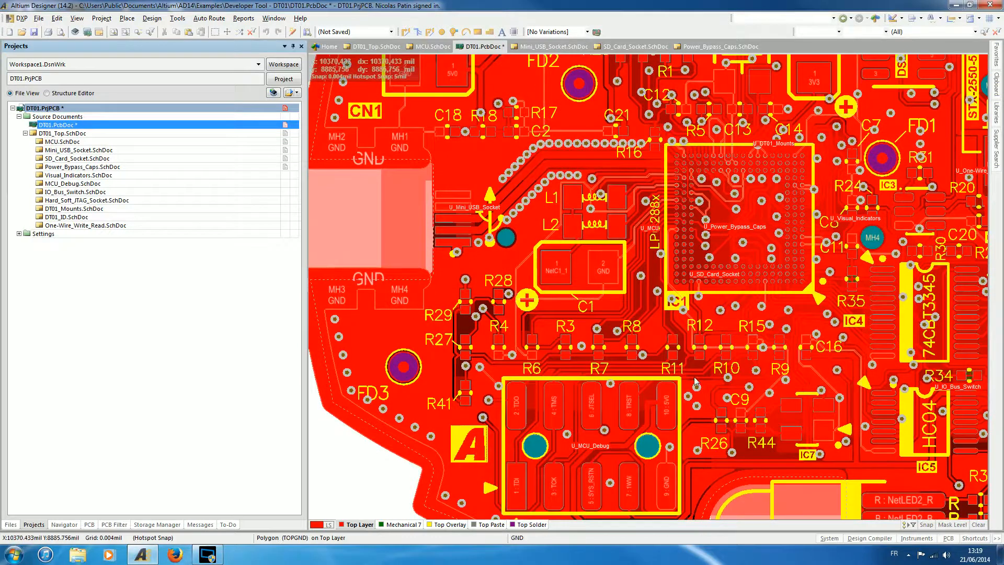
pyautogui.moveTo(580, 246); pyautogui.dragTo(635, 344, button='right')
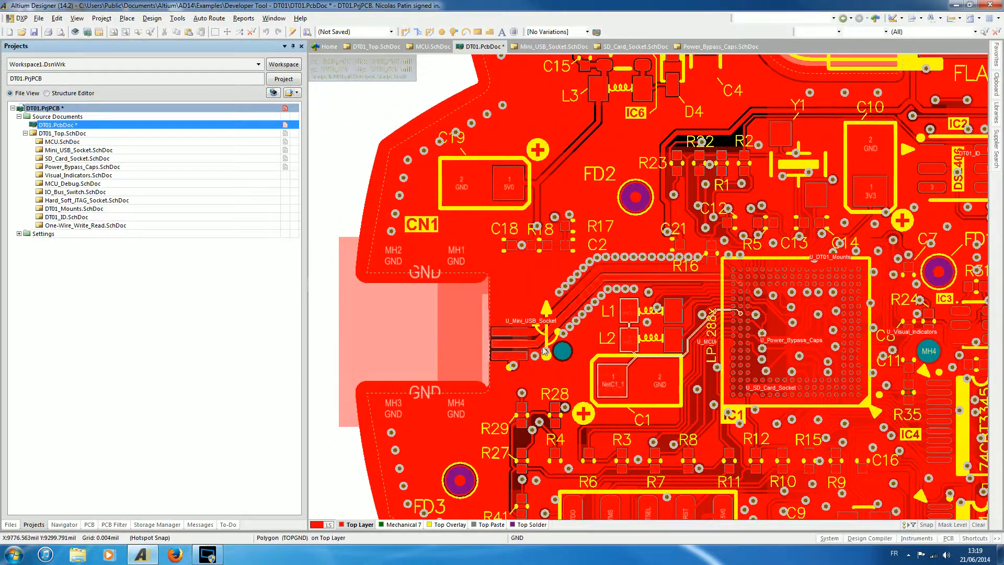
pyautogui.moveTo(570, 365); pyautogui.dragTo(596, 375, button='right')
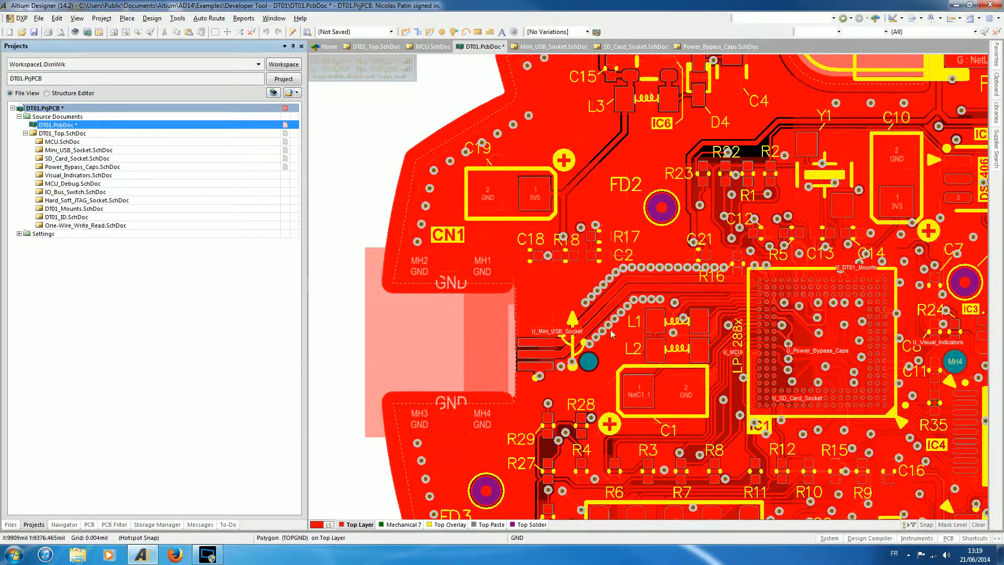
pyautogui.moveTo(622, 282); pyautogui.dragTo(575, 256, button='right')
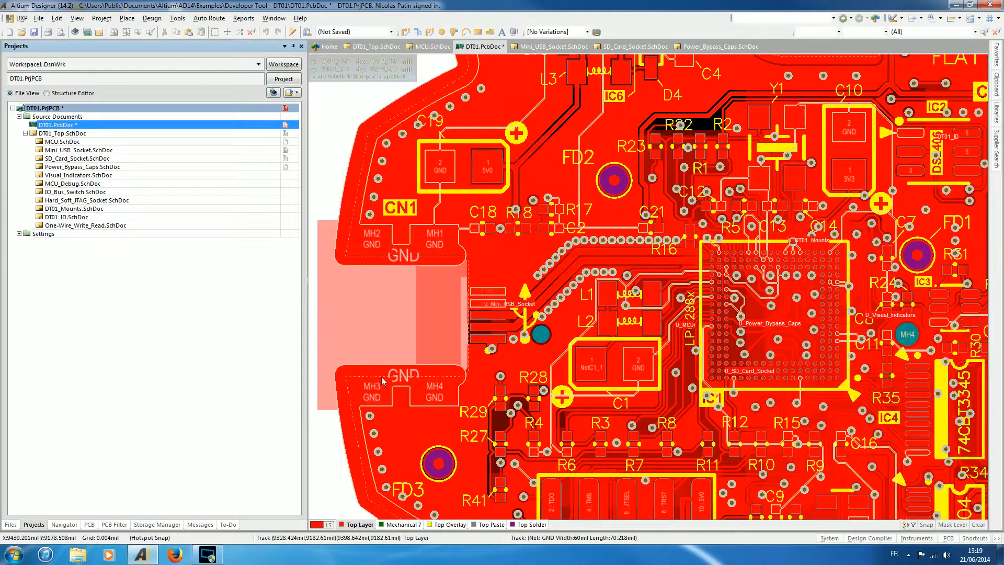
# - Inspect the top-layer routing from CN2 and the crystal Y1 down to the pads and vias of IC1
pyautogui.moveTo(735, 280); pyautogui.dragTo(372, 318, button='right')
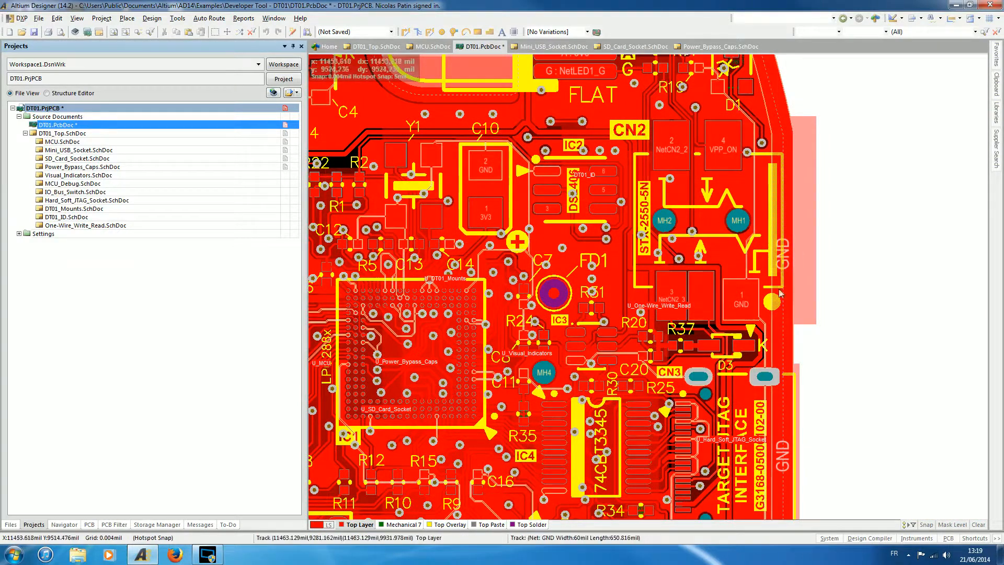
pyautogui.moveTo(670, 240); pyautogui.dragTo(830, 324, button='right')
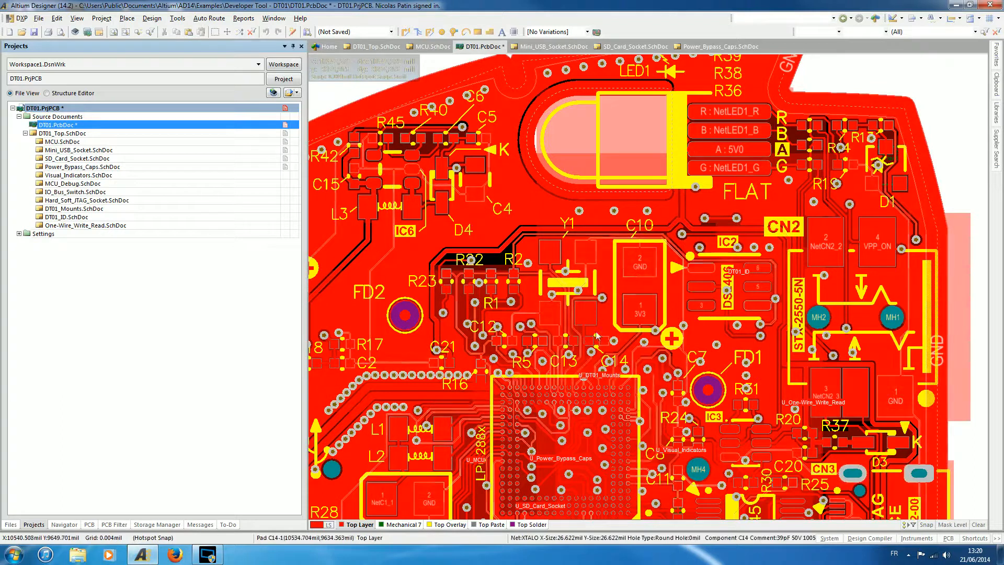
pyautogui.moveTo(641, 294); pyautogui.dragTo(765, 183, button='right')
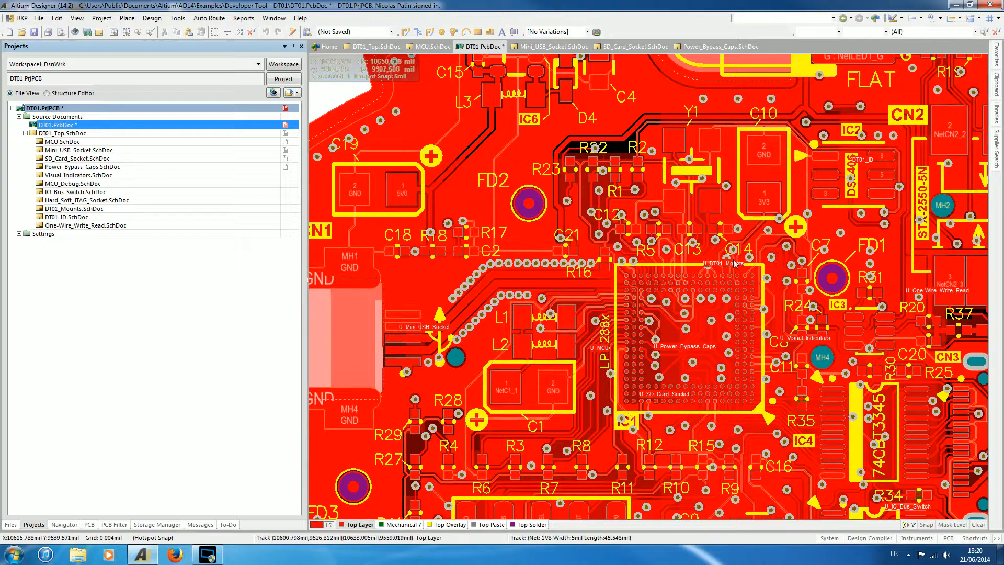
pyautogui.keyDown('ctrl'); pyautogui.scroll(3, 638, 374); pyautogui.keyUp('ctrl')
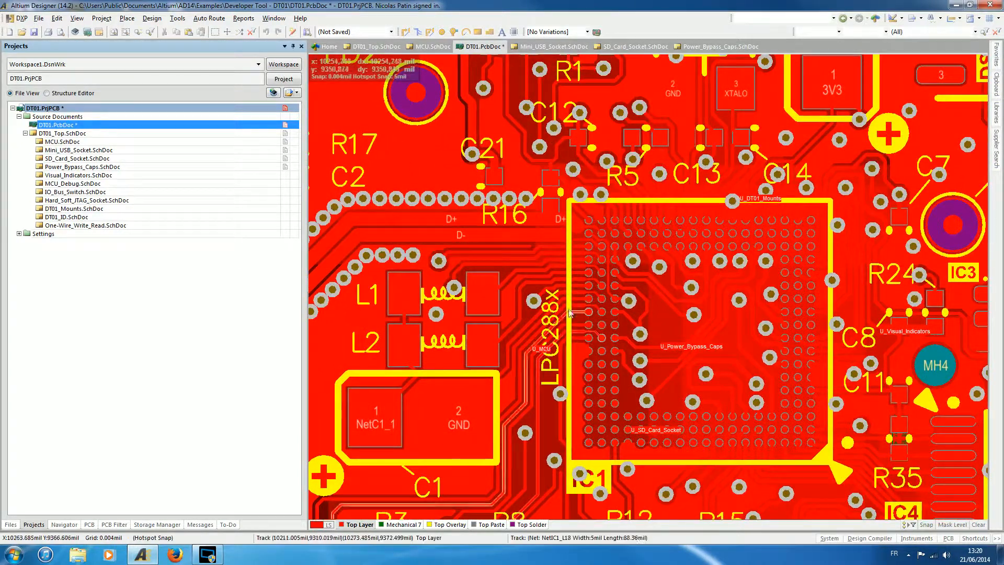
pyautogui.moveTo(644, 325); pyautogui.dragTo(646, 349, button='right')
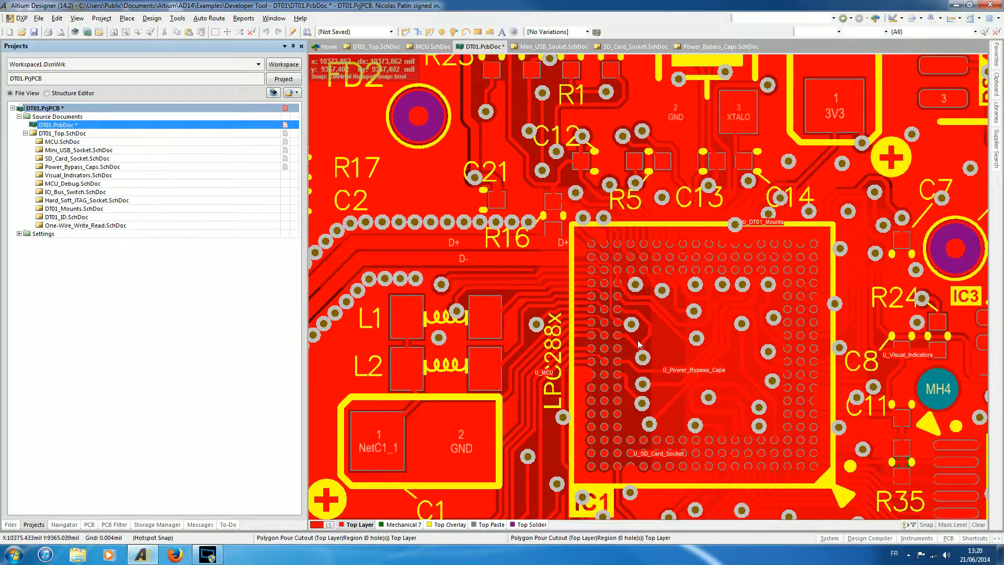
pyautogui.keyDown('ctrl'); pyautogui.scroll(-4, 814, 298); pyautogui.keyUp('ctrl')
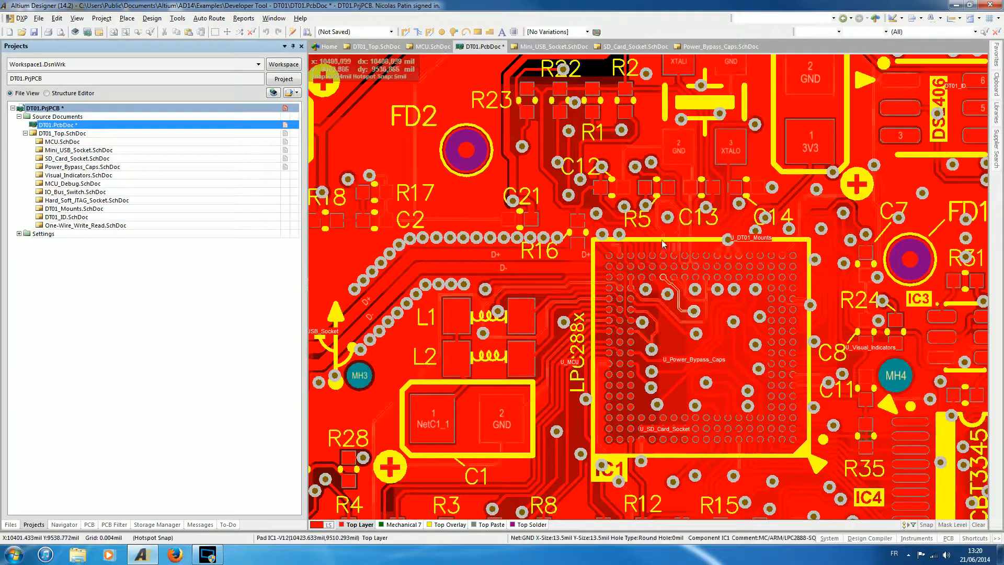
pyautogui.keyDown('ctrl'); pyautogui.scroll(-3, 702, 290); pyautogui.keyUp('ctrl')
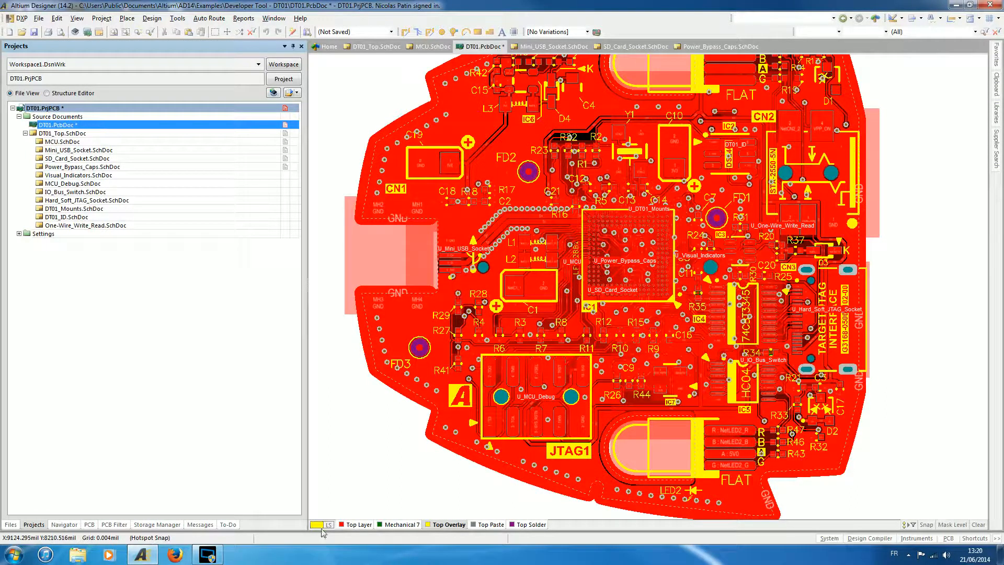
# - Make Top Solder the active layer and examine the mask openings along the board edge and at the mini USB connector CN1
pyautogui.moveTo(628, 315); pyautogui.dragTo(612, 369, button='right')
pyautogui.moveTo(575, 314); pyautogui.dragTo(550, 291, button='right')
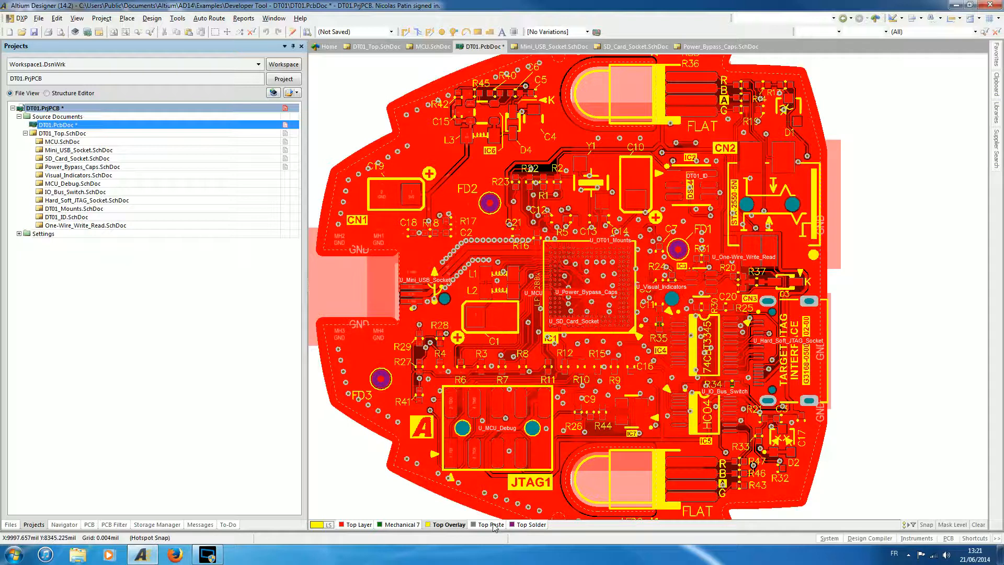
pyautogui.click(529, 524)
pyautogui.moveTo(549, 132); pyautogui.dragTo(618, 155, button='right')
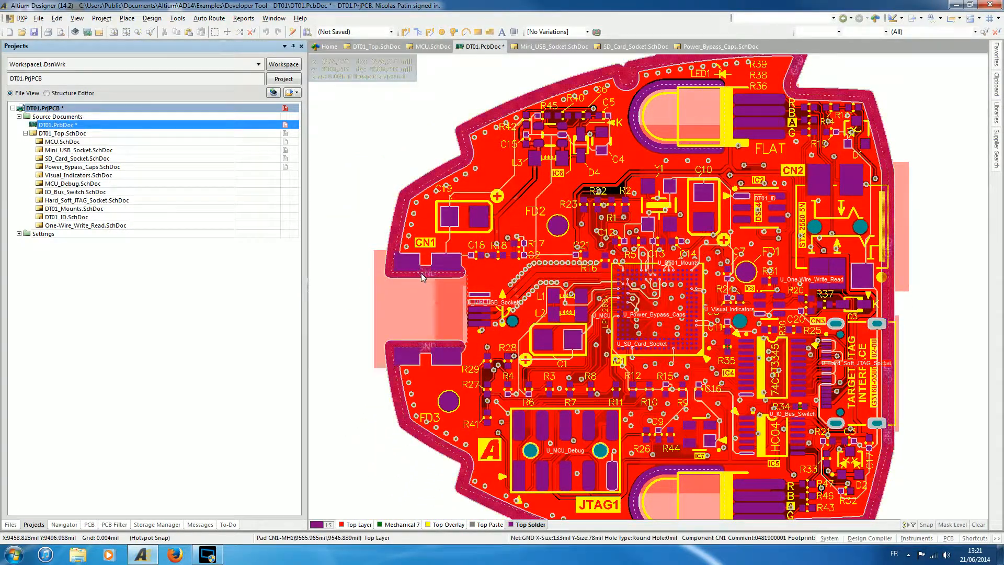
pyautogui.keyDown('ctrl'); pyautogui.scroll(1, 416, 287); pyautogui.keyUp('ctrl')
pyautogui.keyDown('ctrl'); pyautogui.scroll(3, 417, 287); pyautogui.keyUp('ctrl')
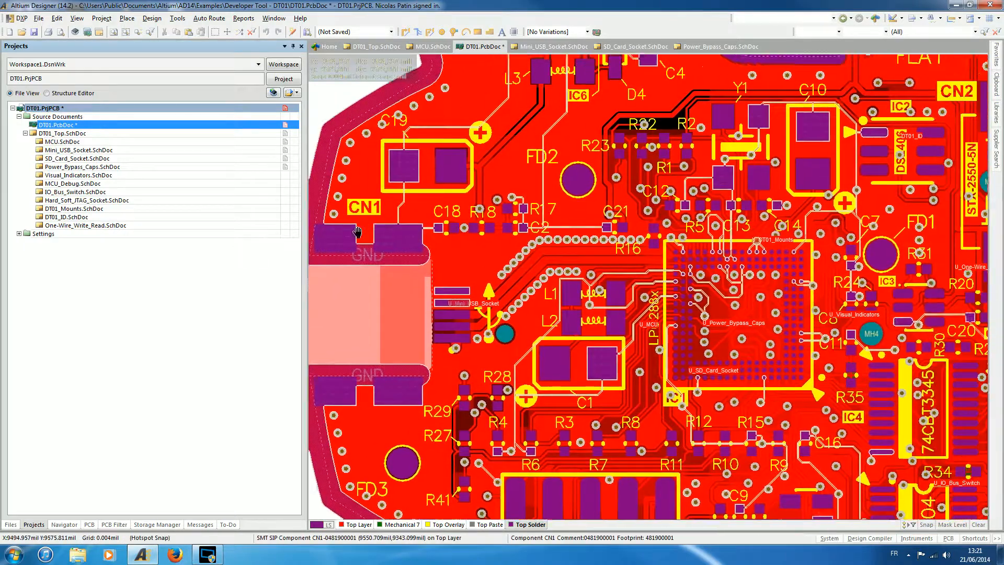
pyautogui.keyDown('ctrl'); pyautogui.scroll(-2, 548, 160); pyautogui.keyUp('ctrl')
pyautogui.moveTo(673, 184); pyautogui.dragTo(600, 277, button='right')
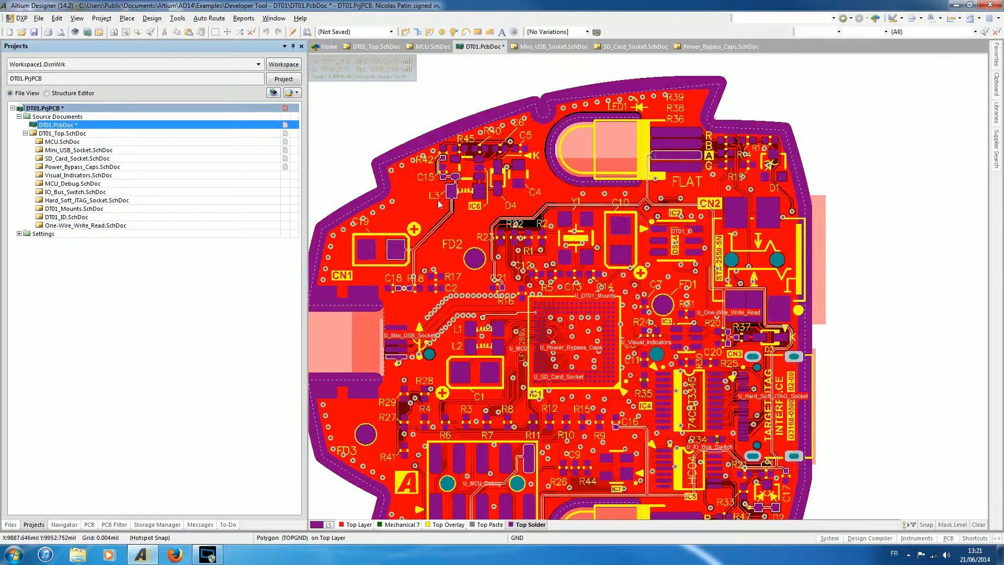
# - Compare the Top Layer with the Top Solder layer, then inspect the solder mask openings on the pads of C19
pyautogui.click(350, 525)
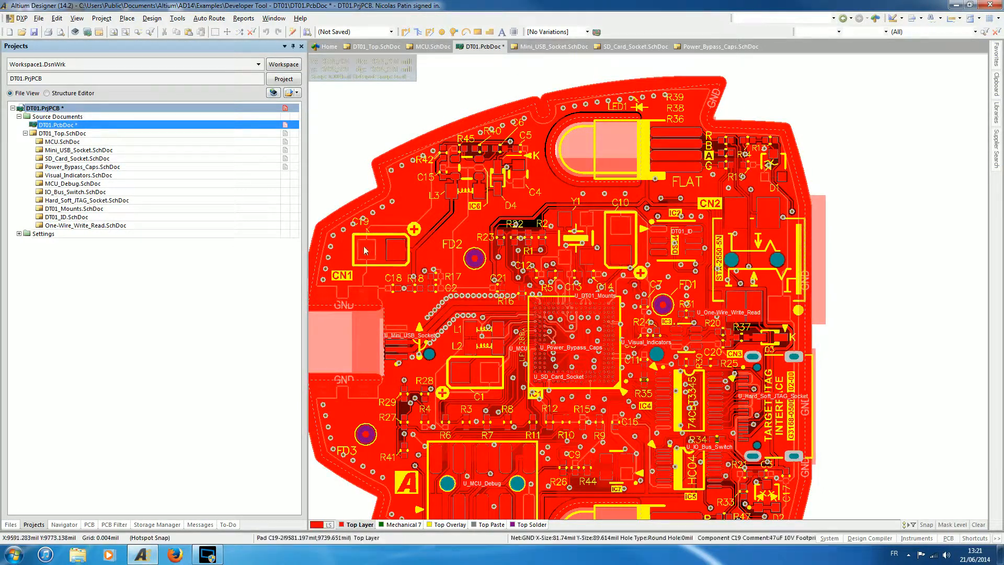
pyautogui.click(528, 525)
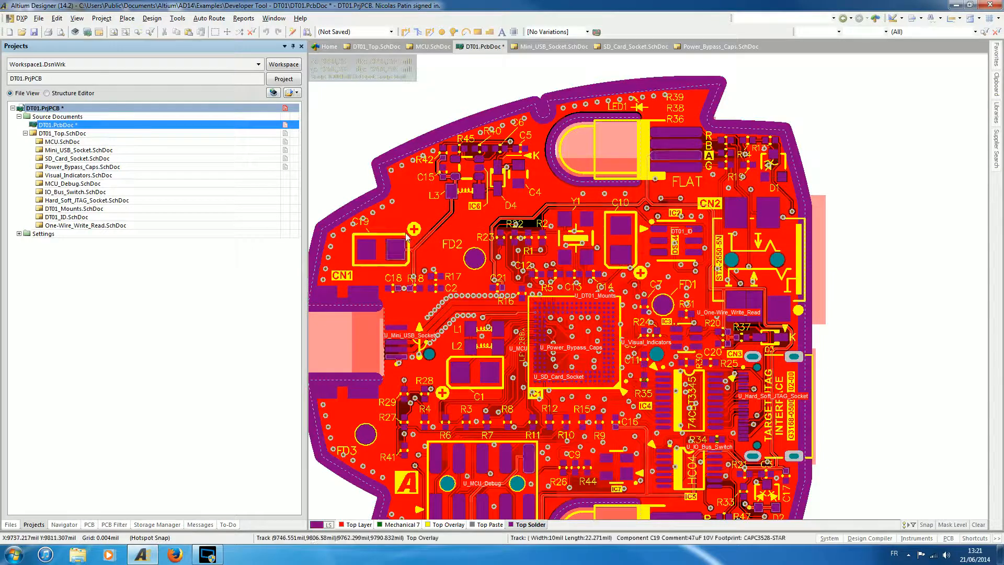
pyautogui.keyDown('ctrl'); pyautogui.scroll(3, 367, 256); pyautogui.keyUp('ctrl')
pyautogui.keyDown('ctrl'); pyautogui.scroll(2, 369, 253); pyautogui.keyUp('ctrl')
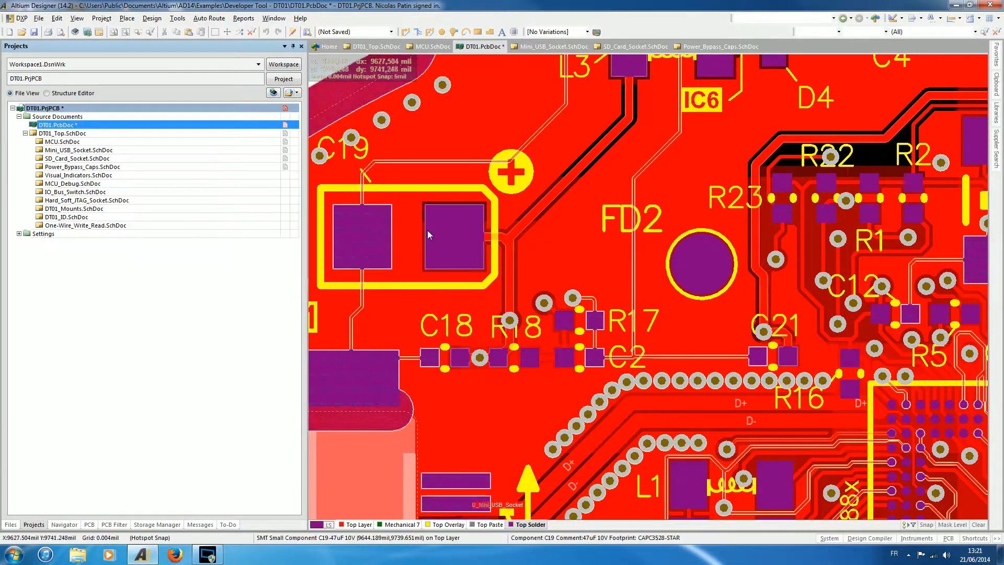
pyautogui.keyDown('ctrl'); pyautogui.scroll(-4, 424, 222); pyautogui.keyUp('ctrl')
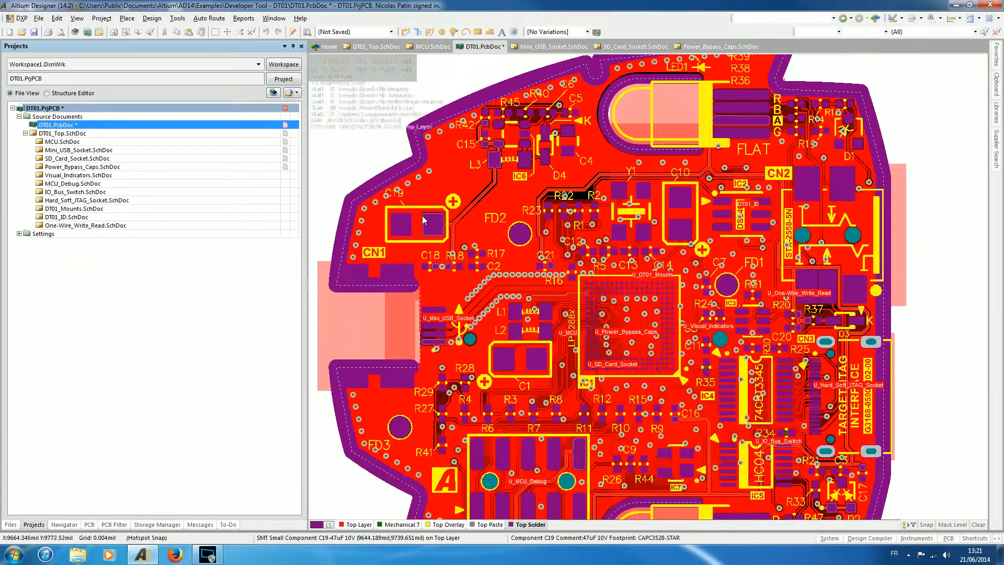
# - Survey the solder mask openings over the whole board, including the strip along its outline
pyautogui.moveTo(540, 238); pyautogui.dragTo(553, 339, button='right')
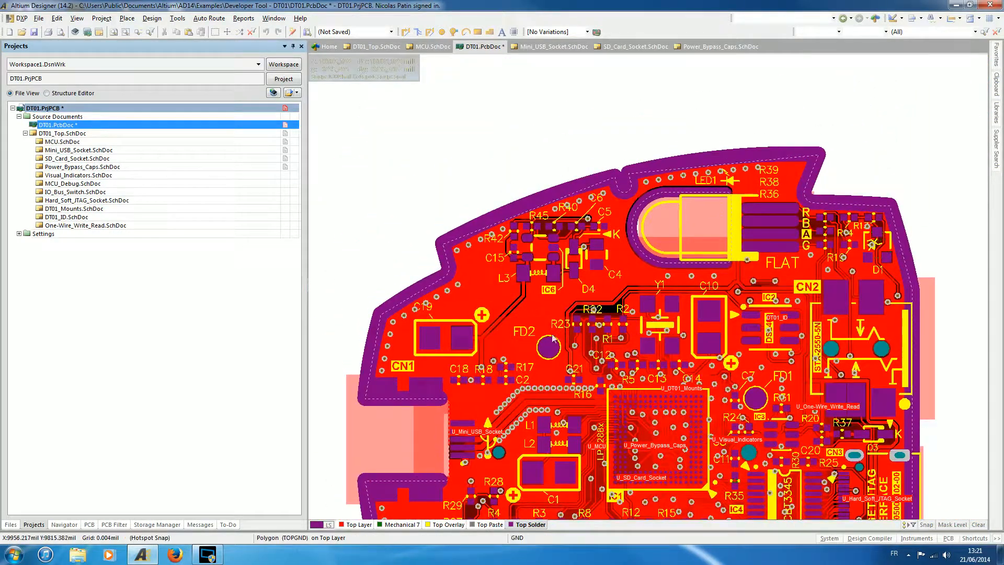
pyautogui.moveTo(590, 297); pyautogui.dragTo(560, 178, button='right')
pyautogui.keyDown('ctrl'); pyautogui.scroll(-2, 473, 293); pyautogui.keyUp('ctrl')
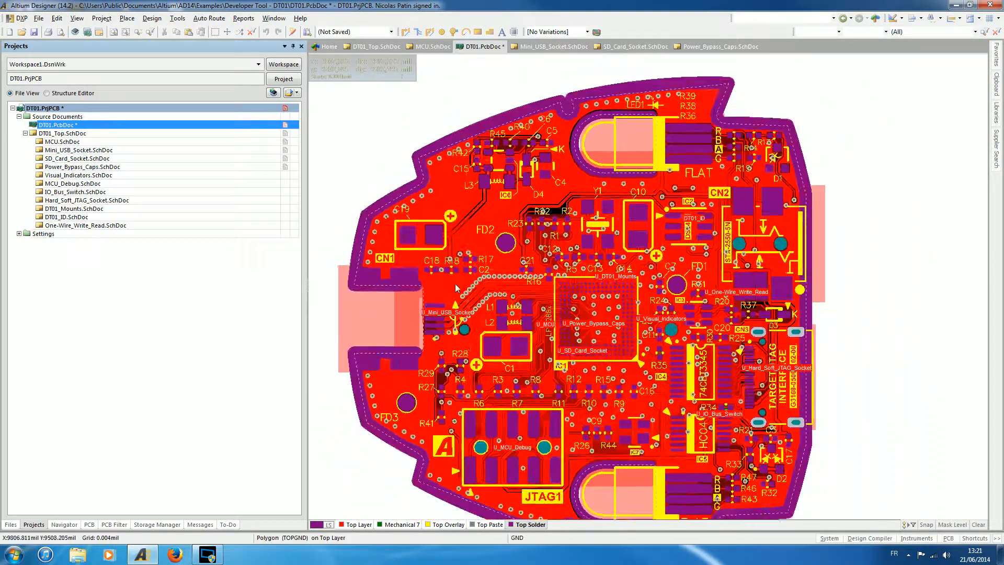
pyautogui.moveTo(486, 301); pyautogui.dragTo(517, 290, button='right')
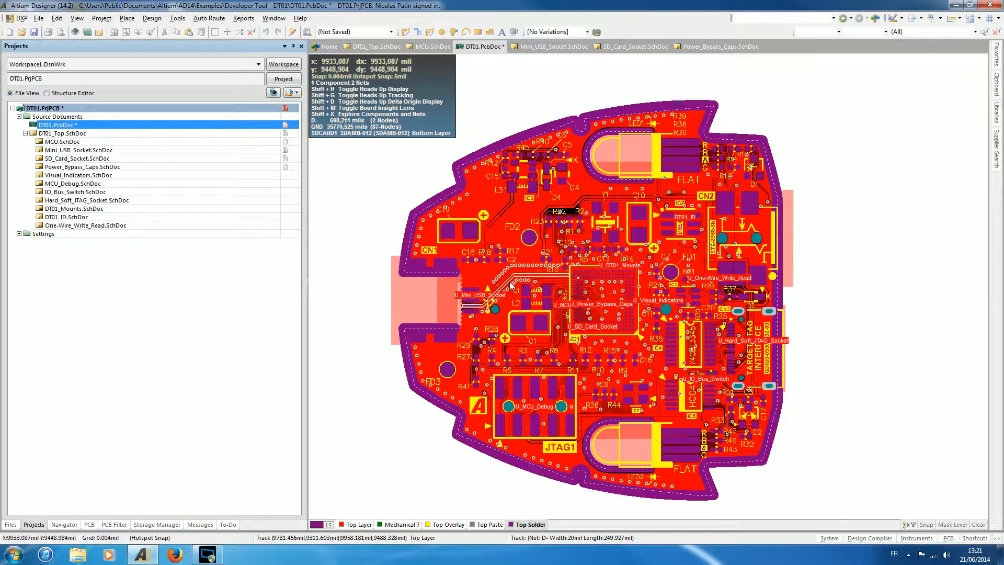
pyautogui.moveTo(511, 285); pyautogui.dragTo(526, 303, button='right')
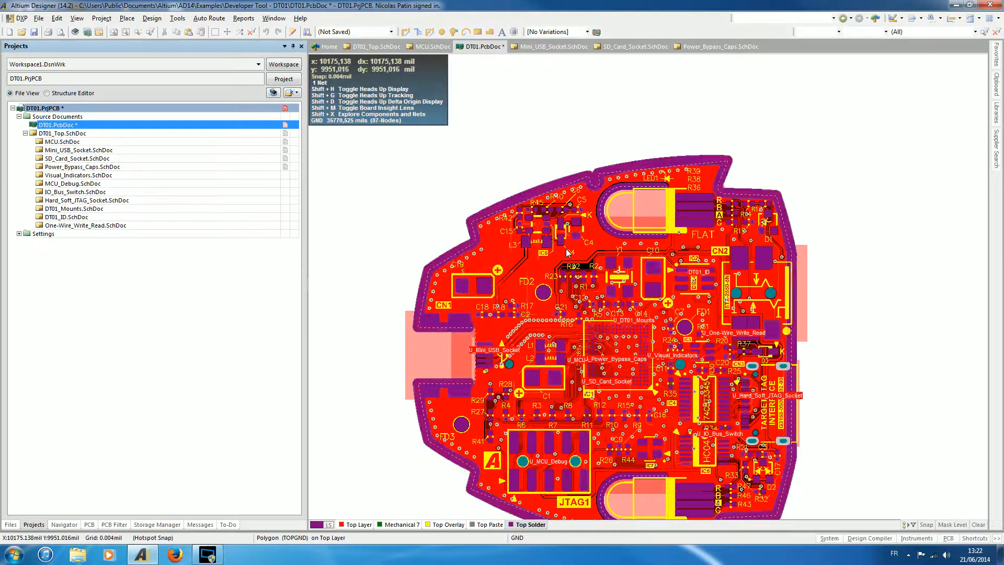
# - Inspect the solder mask openings between C19, FD2, R23 and LED1 with Top Solder active
pyautogui.keyDown('ctrl'); pyautogui.scroll(3, 568, 253); pyautogui.keyUp('ctrl')
pyautogui.moveTo(641, 238); pyautogui.dragTo(573, 201, button='right')
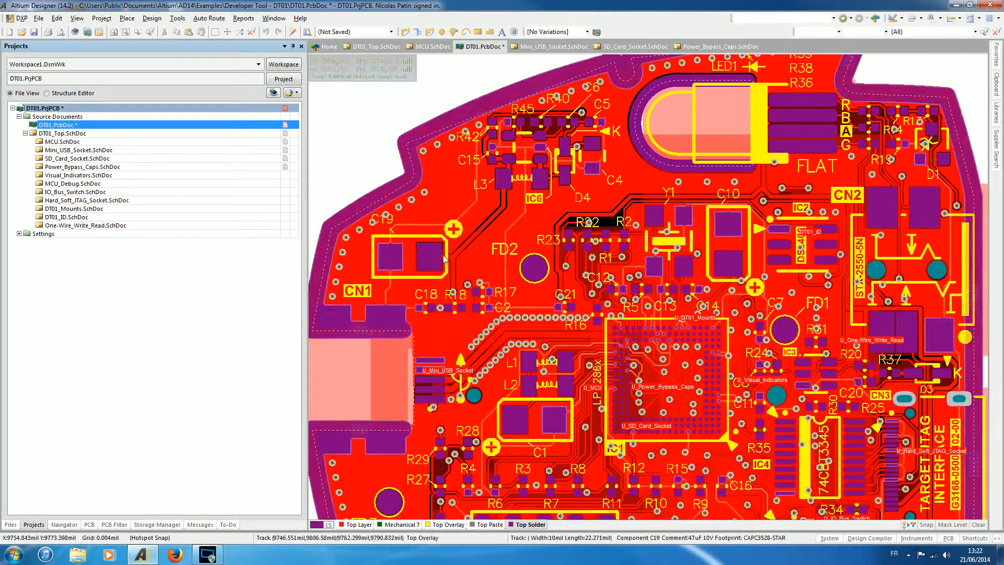
pyautogui.moveTo(516, 250); pyautogui.dragTo(570, 225, button='right')
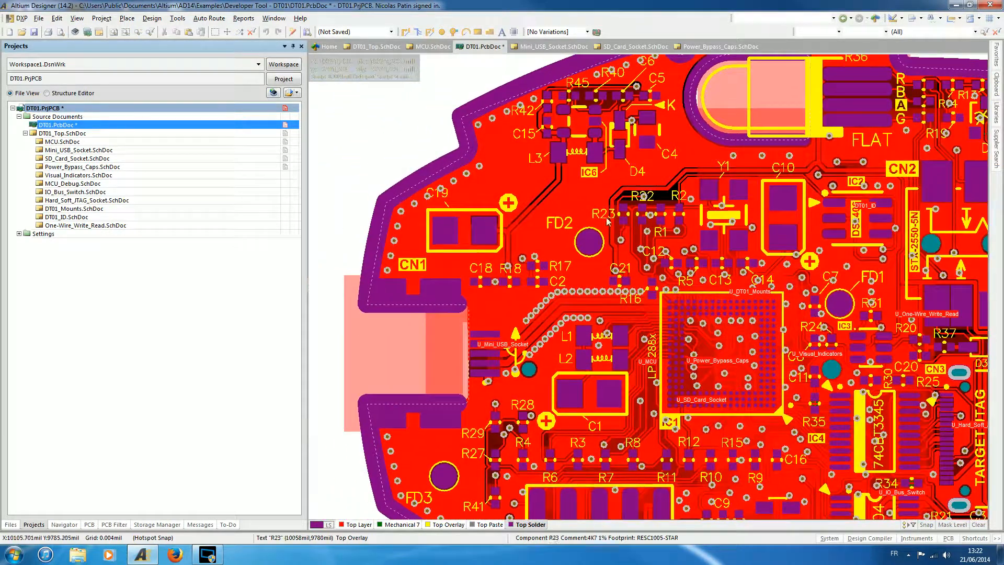
pyautogui.keyDown('ctrl'); pyautogui.scroll(-1, 608, 221); pyautogui.keyUp('ctrl')
pyautogui.keyDown('ctrl'); pyautogui.scroll(1, 653, 230); pyautogui.keyUp('ctrl')
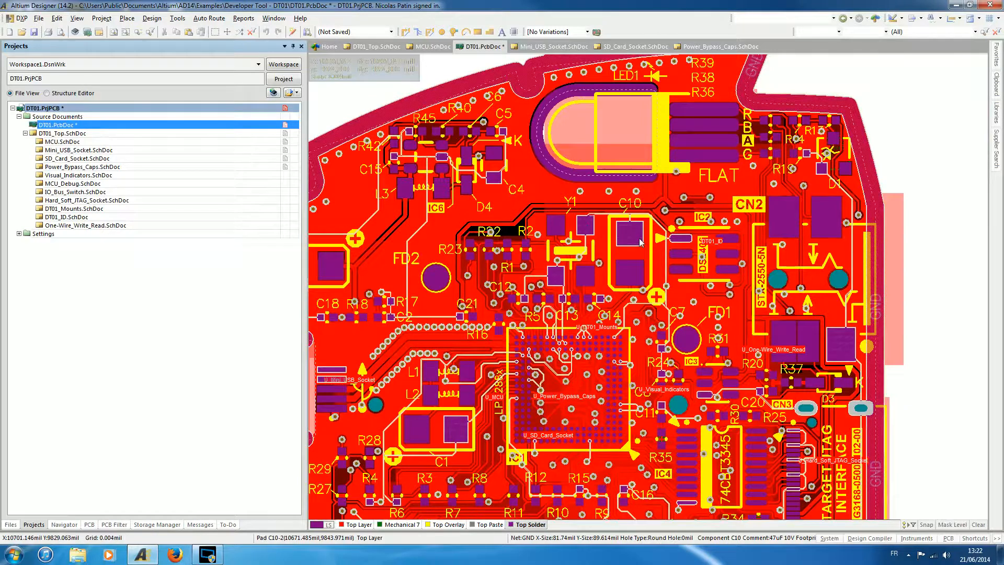
# - Examine the mask openings on C10 and IC2 up close, including the GND pad of IC2 and its track
pyautogui.keyDown('ctrl'); pyautogui.scroll(2, 641, 242); pyautogui.keyUp('ctrl')
pyautogui.moveTo(641, 242); pyautogui.dragTo(573, 287, button='right')
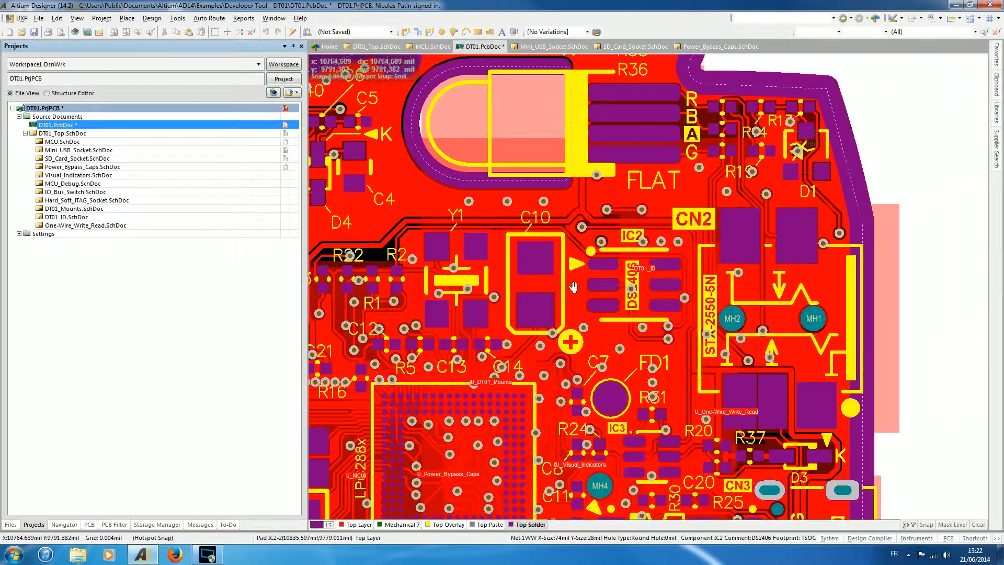
pyautogui.keyDown('ctrl'); pyautogui.scroll(2, 606, 264); pyautogui.keyUp('ctrl')
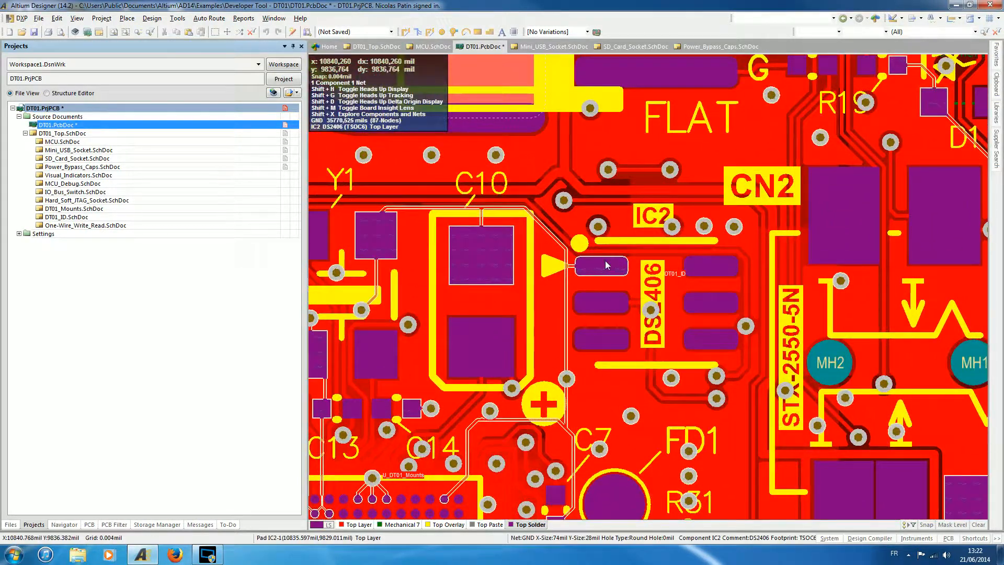
pyautogui.keyDown('ctrl'); pyautogui.scroll(-1, 606, 265); pyautogui.keyUp('ctrl')
pyautogui.moveTo(606, 265); pyautogui.dragTo(645, 158, button='right')
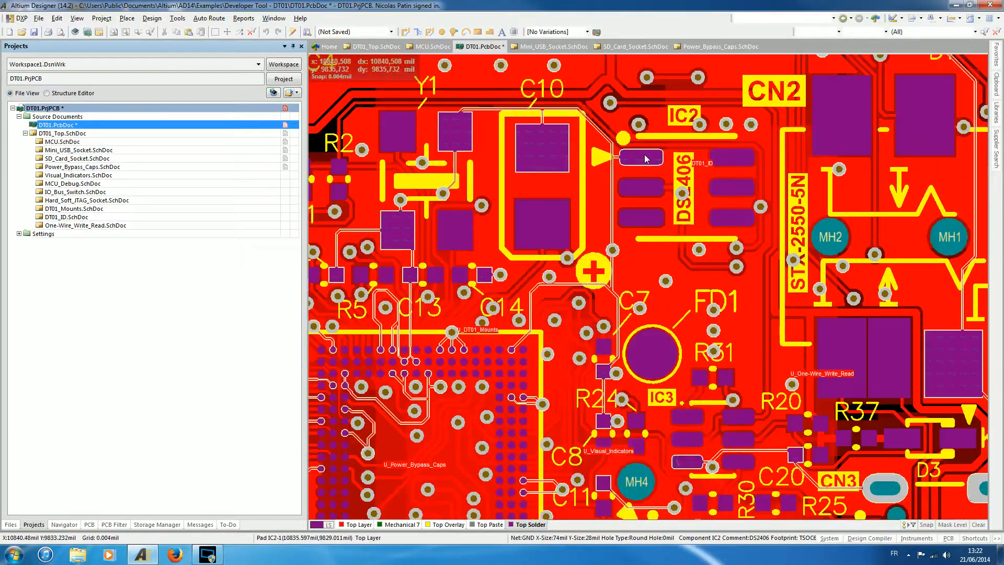
pyautogui.keyDown('ctrl'); pyautogui.scroll(-1, 654, 237); pyautogui.keyUp('ctrl')
pyautogui.keyDown('ctrl'); pyautogui.scroll(2, 649, 237); pyautogui.keyUp('ctrl')
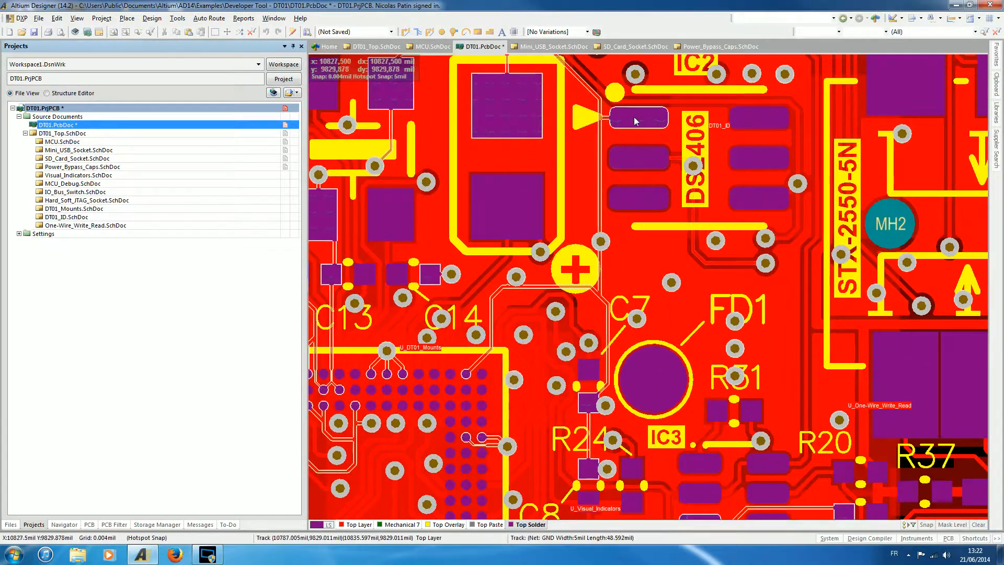
# - Inspect the solder mask openings of C18 and R18 beside the GND mounting pads of CN1
pyautogui.keyDown('ctrl'); pyautogui.scroll(-2, 639, 168); pyautogui.keyUp('ctrl')
pyautogui.keyDown('ctrl'); pyautogui.scroll(-1, 636, 171); pyautogui.keyUp('ctrl')
pyautogui.moveTo(636, 171); pyautogui.dragTo(886, 230, button='right')
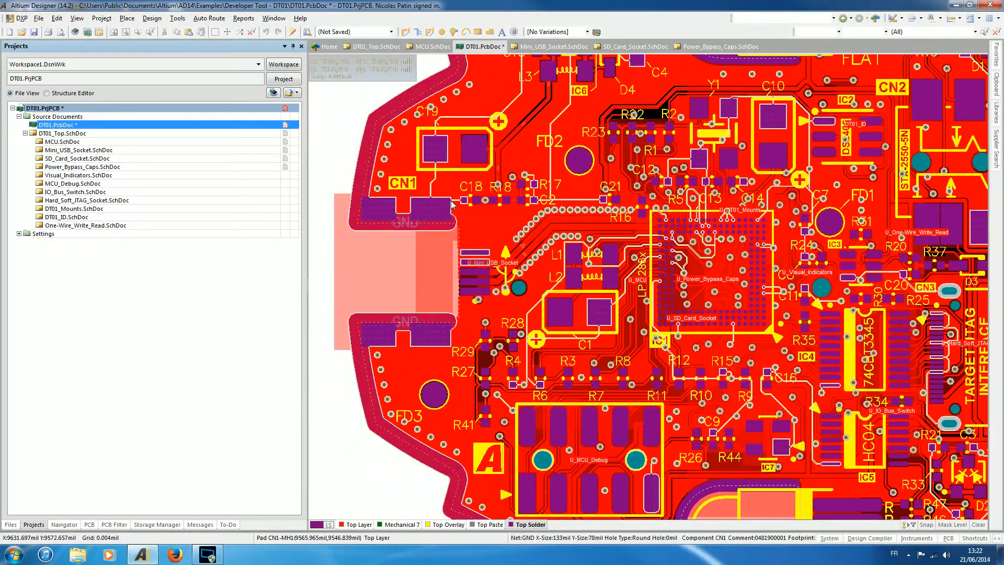
pyautogui.keyDown('ctrl'); pyautogui.scroll(3, 452, 203); pyautogui.keyUp('ctrl')
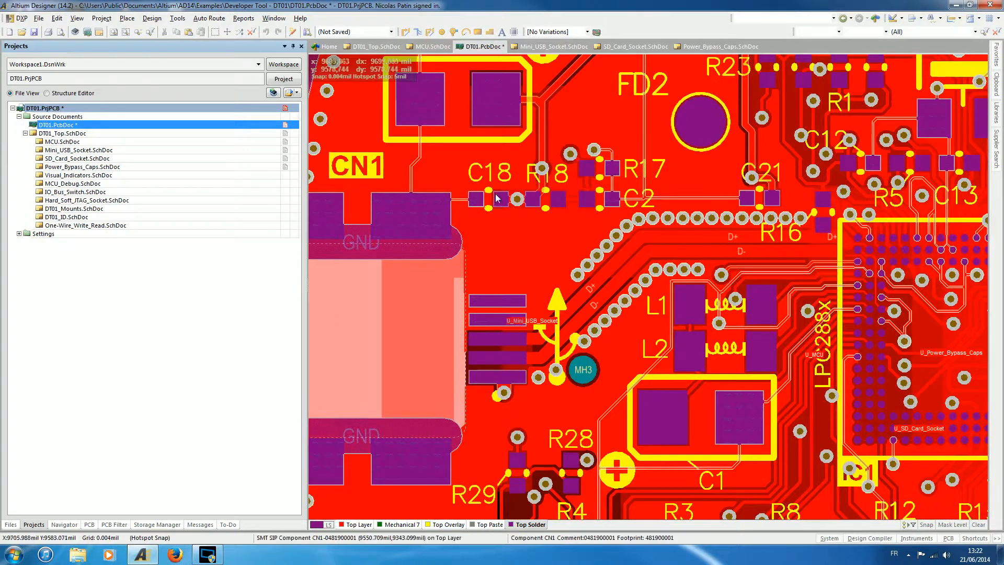
# - Examine the solder mask between the adjacent pads of IC4 up close, focusing on its RESETN and MCU_HARD.TMS pads
pyautogui.moveTo(811, 225); pyautogui.dragTo(302, 130, button='right')
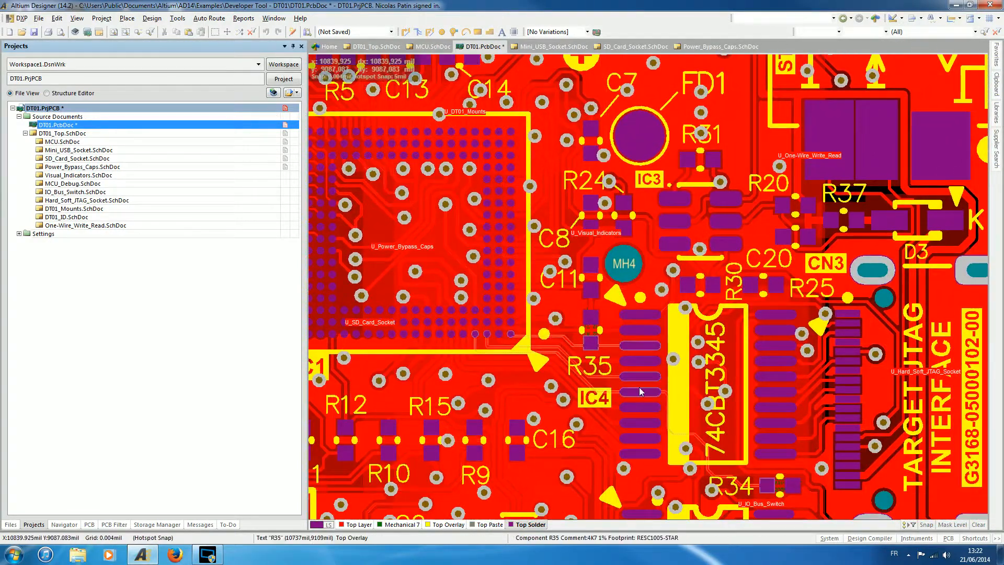
pyautogui.keyDown('ctrl'); pyautogui.scroll(3, 639, 314); pyautogui.keyUp('ctrl')
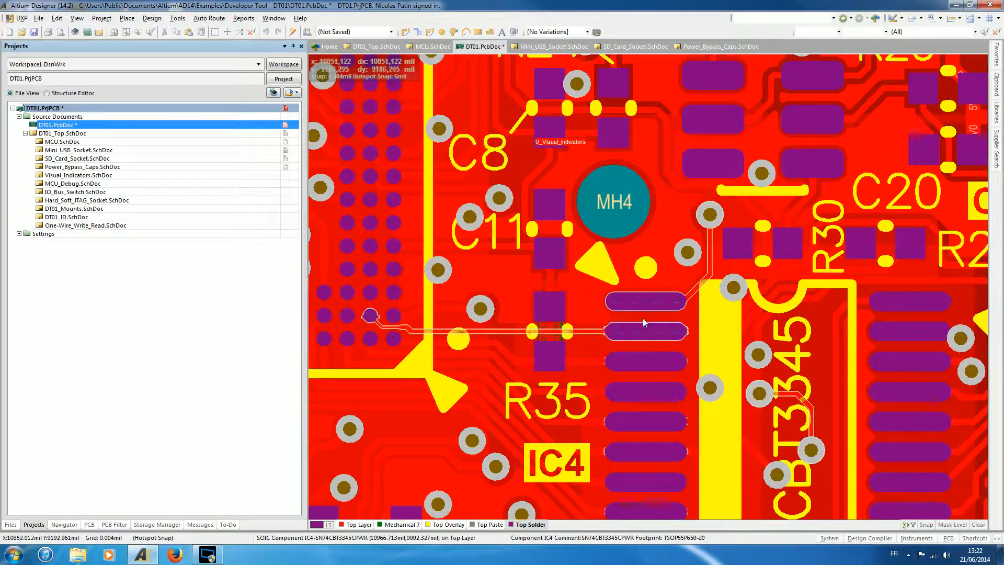
pyautogui.moveTo(680, 325); pyautogui.dragTo(539, 243, button='right')
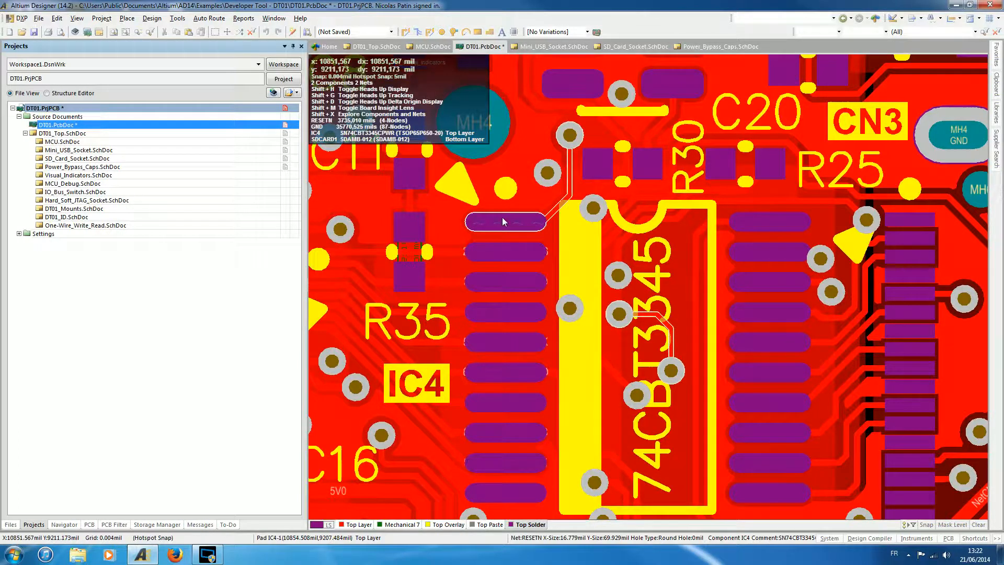
pyautogui.moveTo(504, 226); pyautogui.dragTo(594, 273, button='right')
pyautogui.keyDown('ctrl'); pyautogui.scroll(3, 594, 273); pyautogui.keyUp('ctrl')
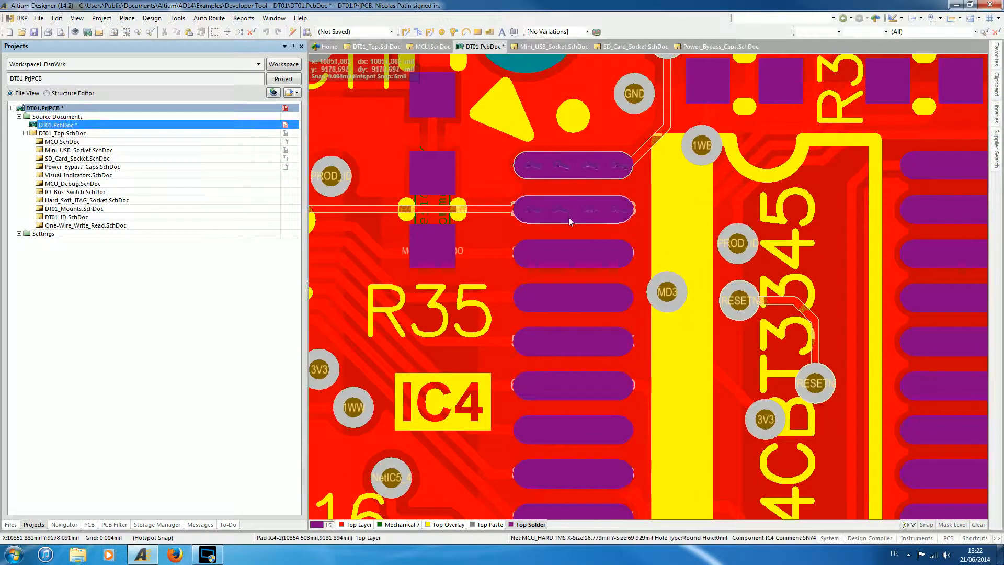
pyautogui.moveTo(570, 212)
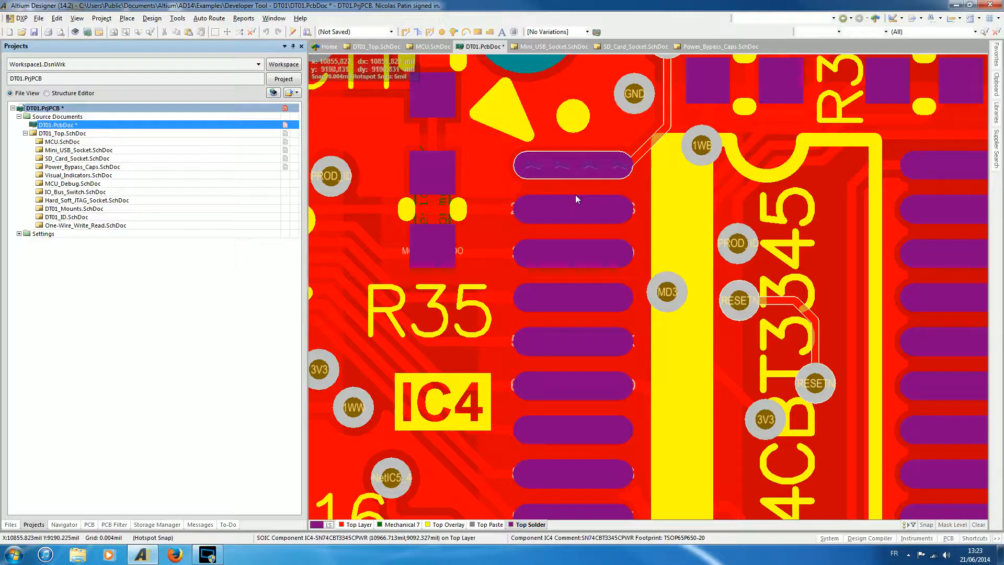
# - Inspect the top-side area around IC4, mounting hole MH4, IC3 and FD1
pyautogui.keyDown('ctrl'); pyautogui.scroll(-3, 698, 221); pyautogui.keyUp('ctrl')
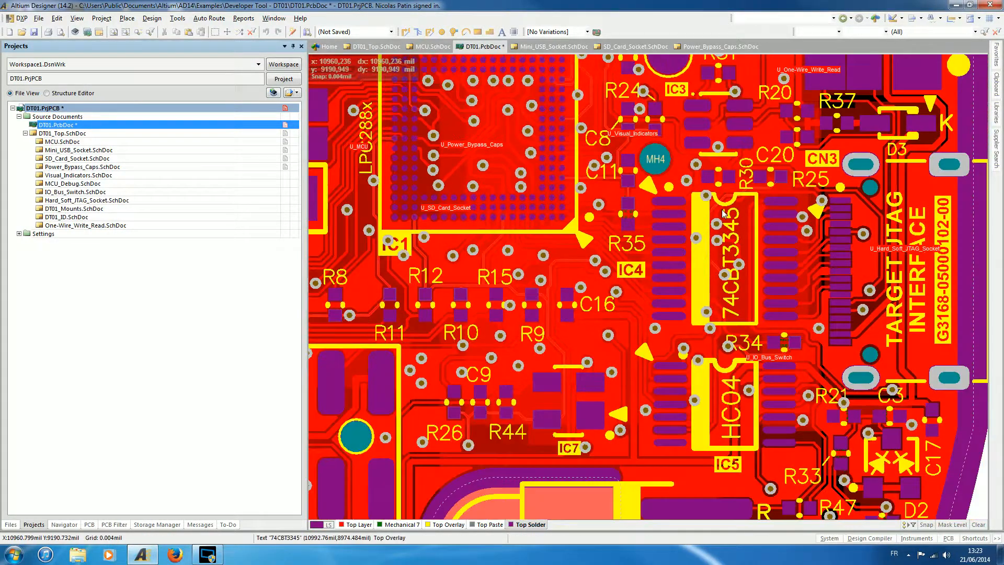
pyautogui.moveTo(723, 213); pyautogui.dragTo(677, 345, button='right')
pyautogui.keyDown('ctrl'); pyautogui.scroll(-1, 745, 254); pyautogui.keyUp('ctrl')
pyautogui.keyDown('ctrl'); pyautogui.scroll(7, 696, 315); pyautogui.keyUp('ctrl')
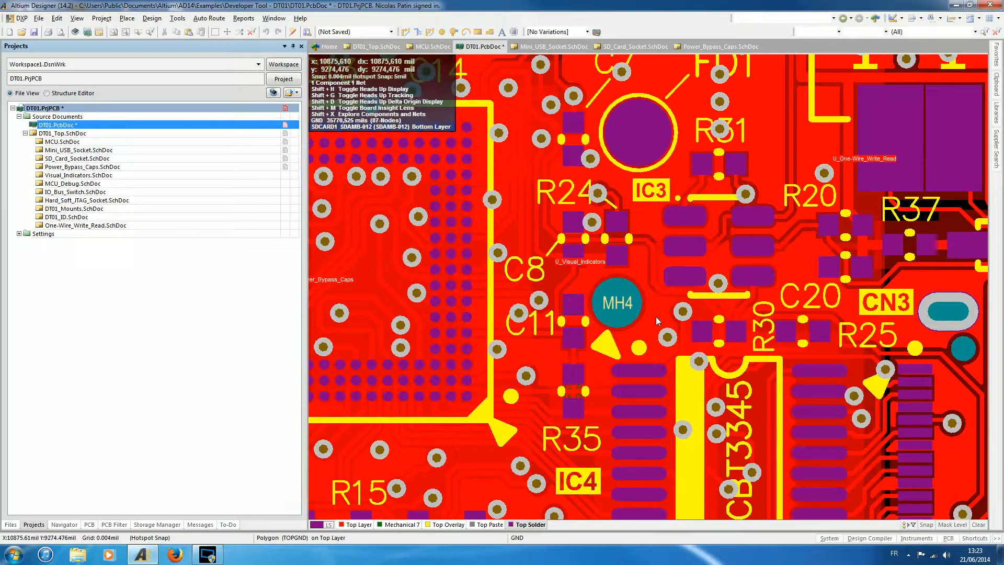
# - Examine the solder mask openings on the upper IC4 pads and the area around mounting hole MH4 and R35
pyautogui.keyDown('ctrl'); pyautogui.scroll(5, 656, 317); pyautogui.keyUp('ctrl')
pyautogui.moveTo(656, 318); pyautogui.dragTo(672, 233, button='right')
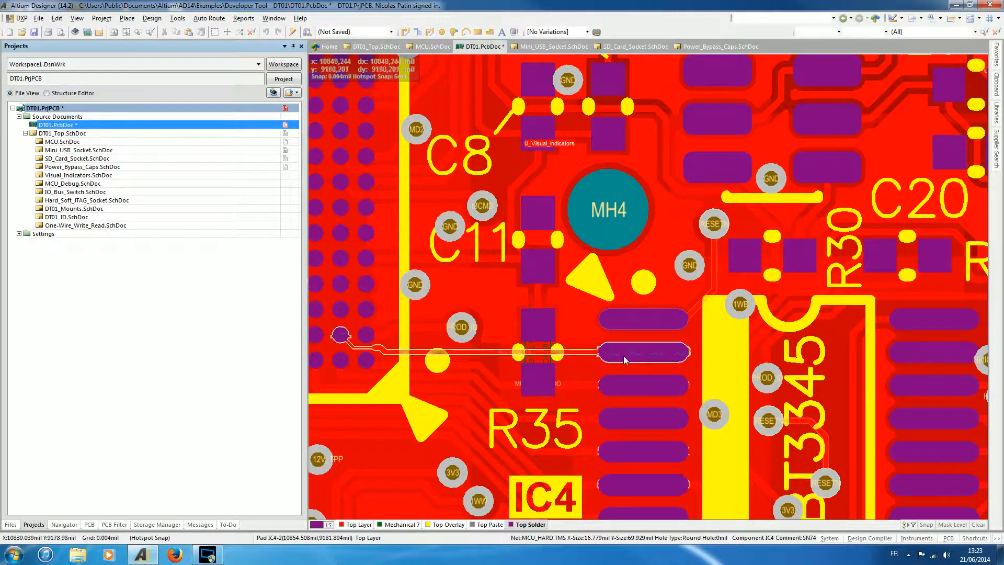
pyautogui.moveTo(675, 247); pyautogui.dragTo(642, 308, button='right')
pyautogui.keyDown('ctrl'); pyautogui.scroll(-2, 642, 307); pyautogui.keyUp('ctrl')
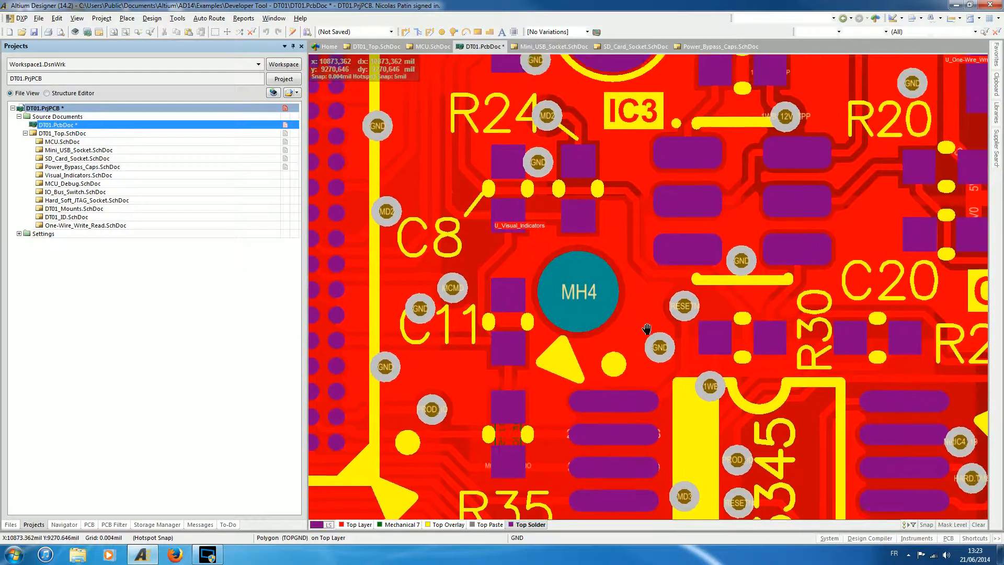
pyautogui.keyDown('ctrl'); pyautogui.scroll(-2, 642, 308); pyautogui.keyUp('ctrl')
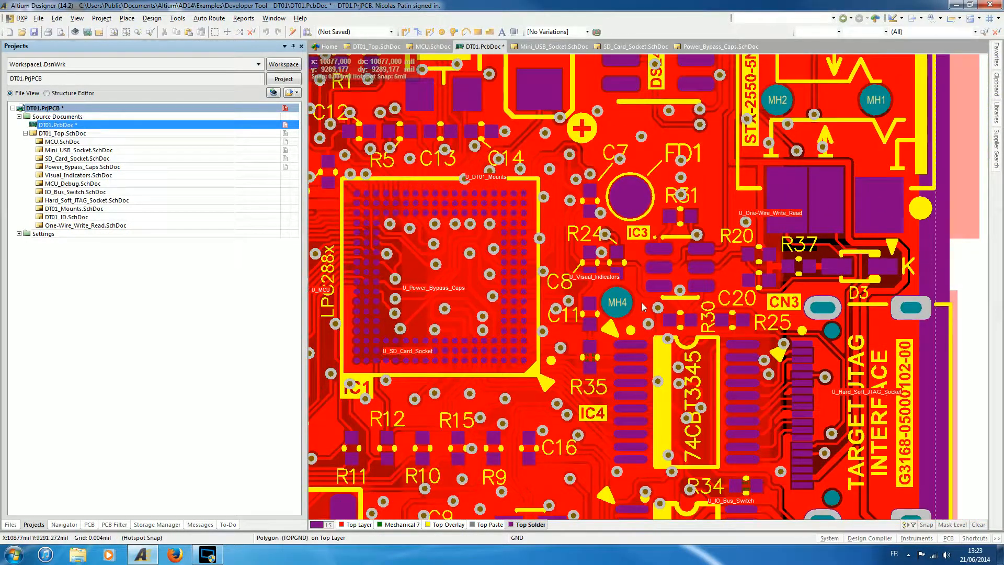
# - Inspect the 5V0 track between L3 and C19 up close, including its clearance to the surrounding copper
pyautogui.moveTo(642, 305); pyautogui.dragTo(925, 307, button='right')
pyautogui.moveTo(602, 207); pyautogui.dragTo(799, 361, button='right')
pyautogui.moveTo(620, 286); pyautogui.dragTo(610, 220, button='right')
pyautogui.moveTo(643, 136); pyautogui.dragTo(561, 294, button='right')
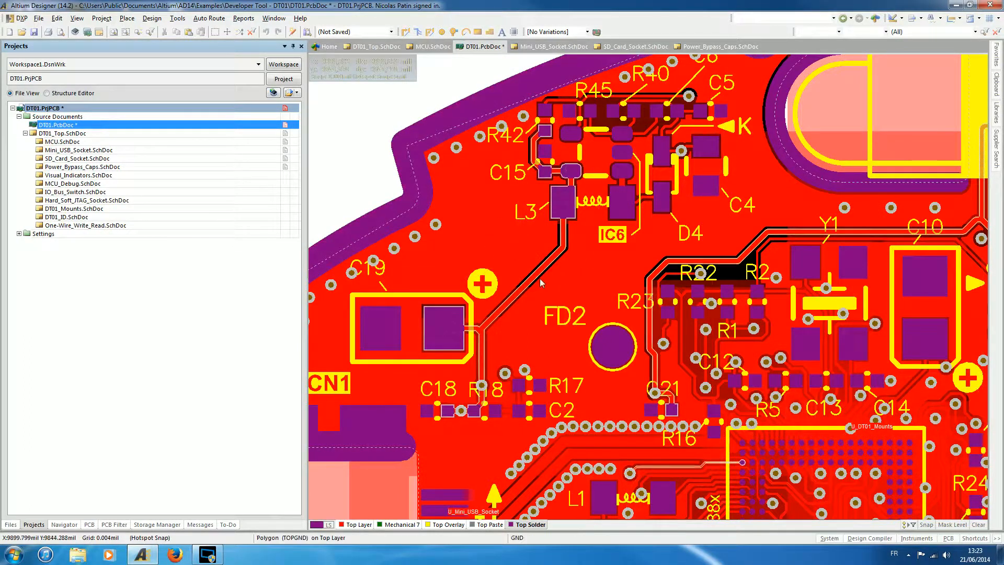
pyautogui.keyDown('ctrl'); pyautogui.scroll(4, 540, 281); pyautogui.keyUp('ctrl')
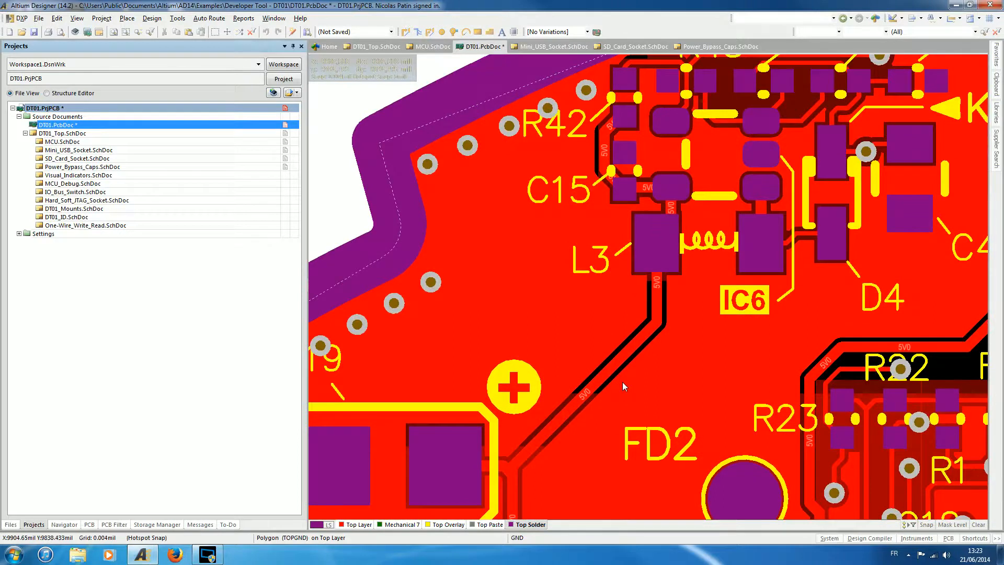
pyautogui.keyDown('ctrl'); pyautogui.scroll(3, 623, 386); pyautogui.keyUp('ctrl')
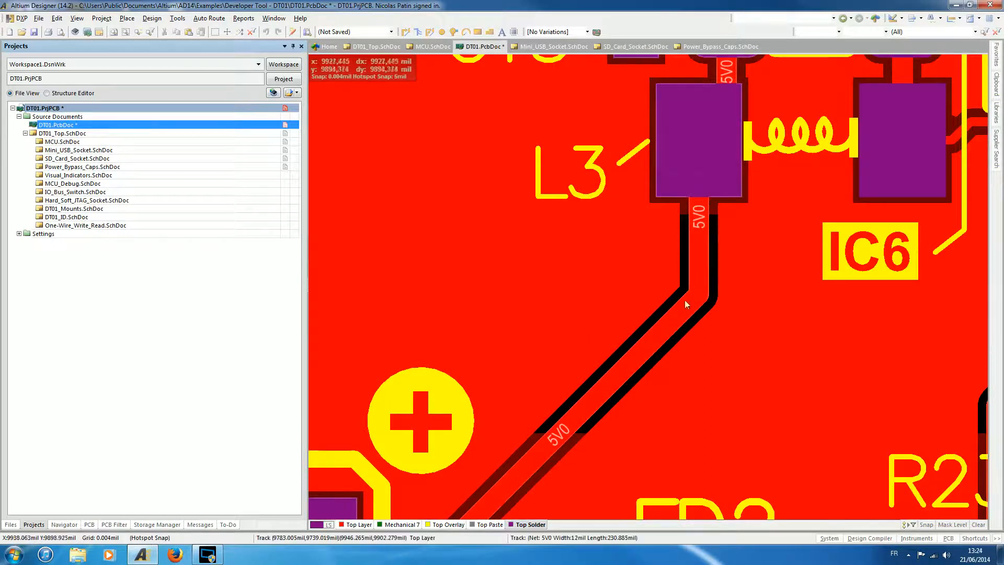
pyautogui.keyDown('ctrl'); pyautogui.scroll(-1, 683, 298); pyautogui.keyUp('ctrl')
pyautogui.keyDown('ctrl'); pyautogui.scroll(-3, 680, 296); pyautogui.keyUp('ctrl')
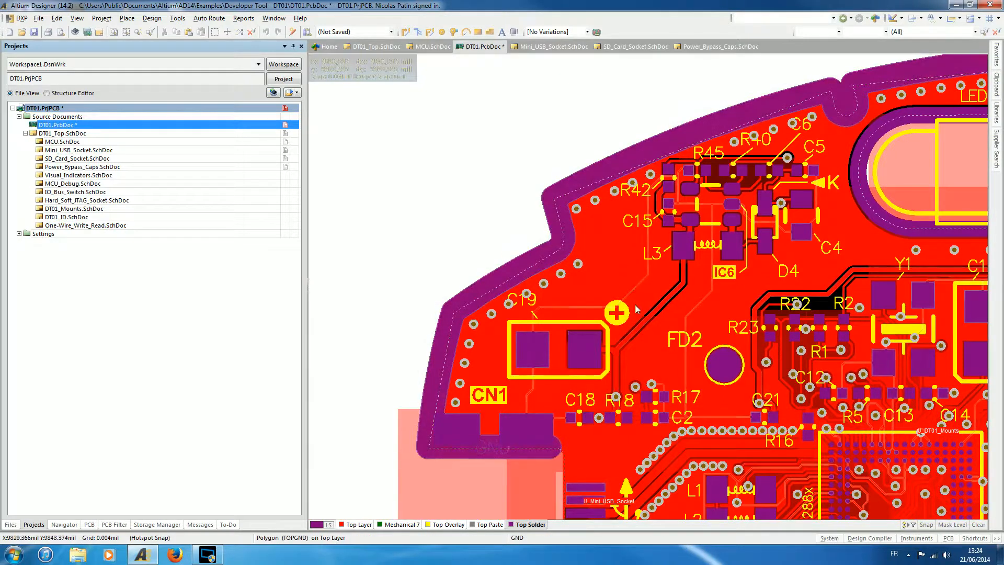
# - Examine the top-side copper and solder mask around C19, L3, IC6 and FD2
pyautogui.moveTo(651, 299); pyautogui.dragTo(579, 287, button='right')
pyautogui.click(591, 285)
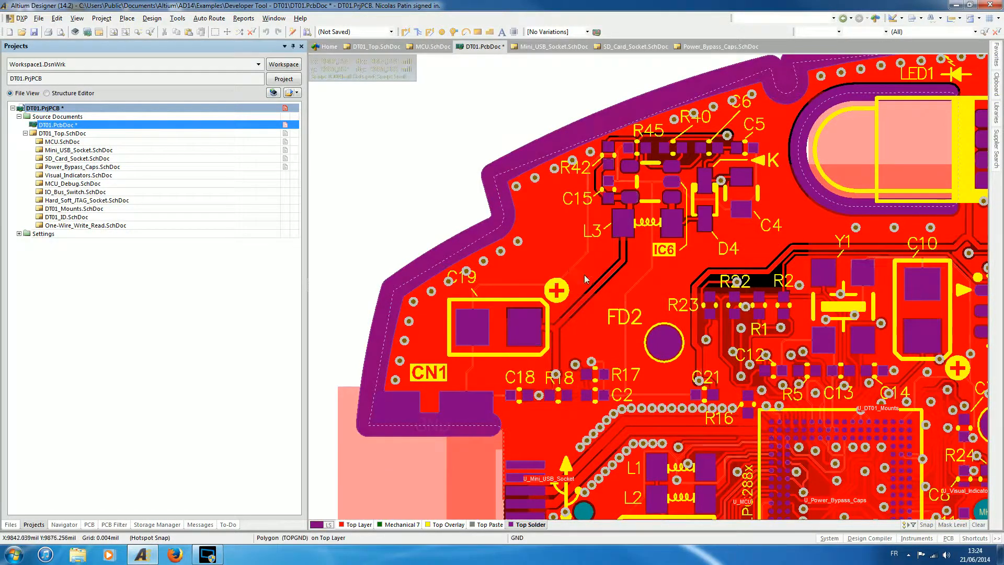
pyautogui.keyDown('ctrl'); pyautogui.scroll(3, 512, 343); pyautogui.keyUp('ctrl')
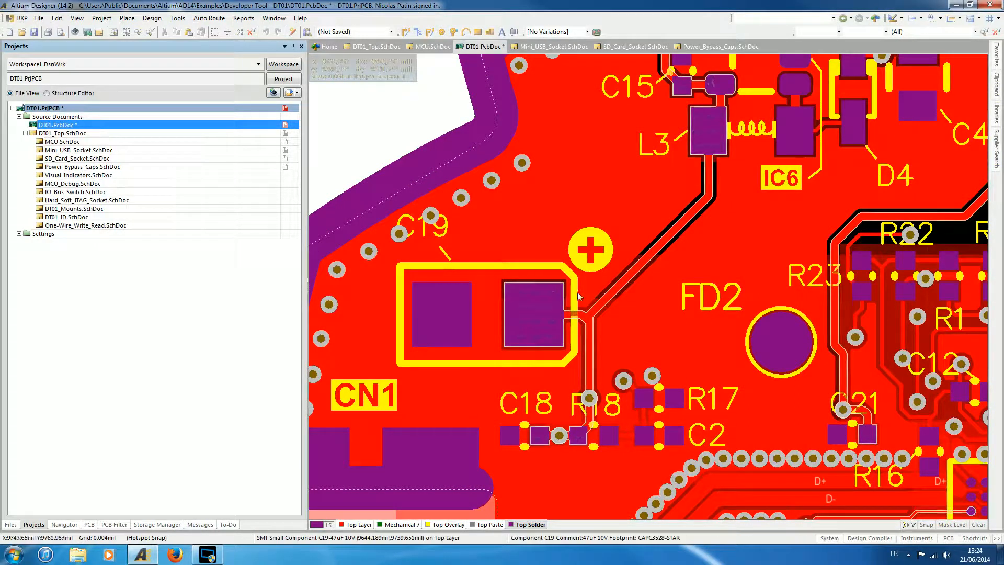
pyautogui.keyDown('ctrl'); pyautogui.scroll(-4, 596, 338); pyautogui.keyUp('ctrl')
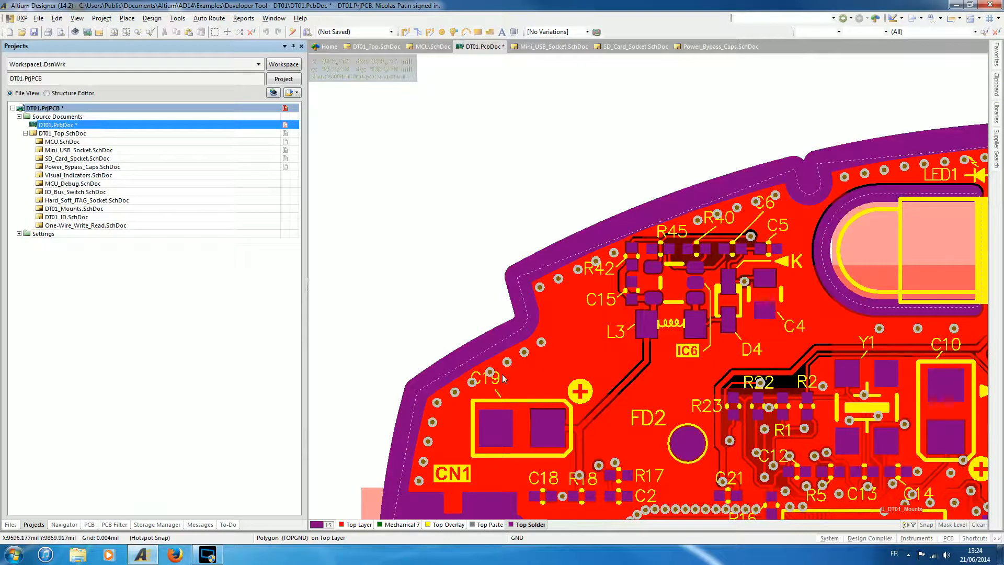
pyautogui.moveTo(712, 335); pyautogui.dragTo(665, 243, button='right')
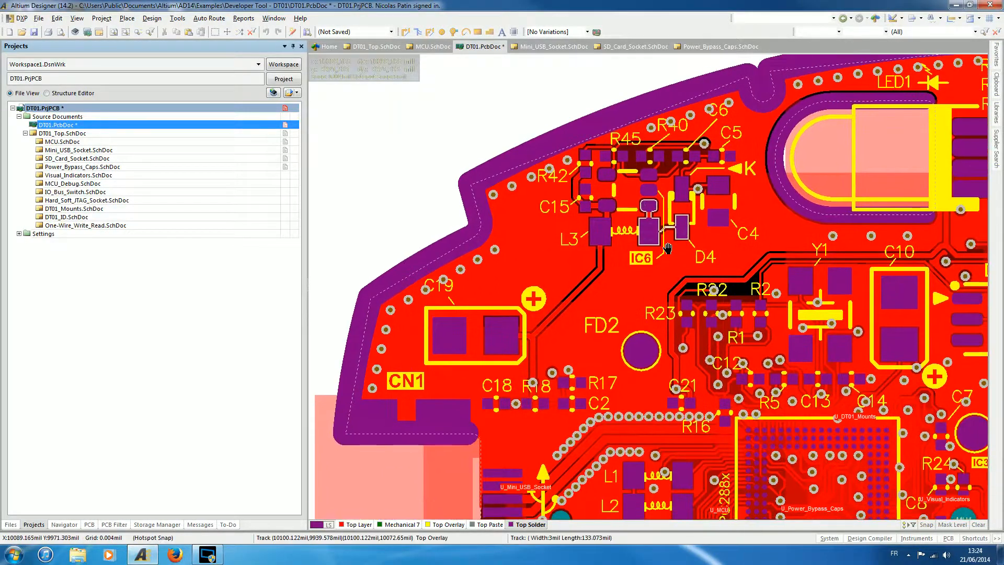
pyautogui.keyDown('ctrl'); pyautogui.scroll(3, 577, 269); pyautogui.keyUp('ctrl')
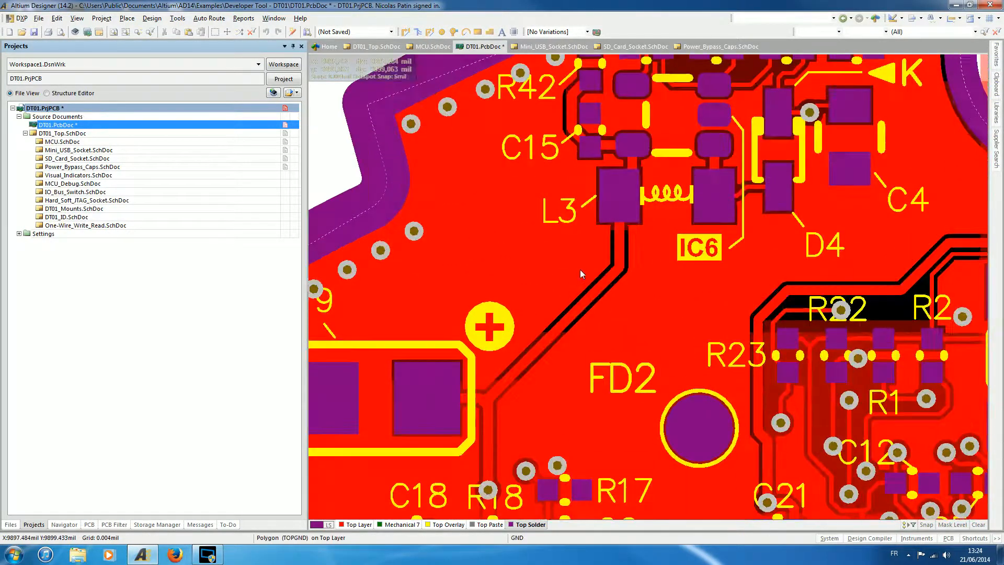
pyautogui.keyDown('ctrl'); pyautogui.scroll(-2, 525, 215); pyautogui.keyUp('ctrl')
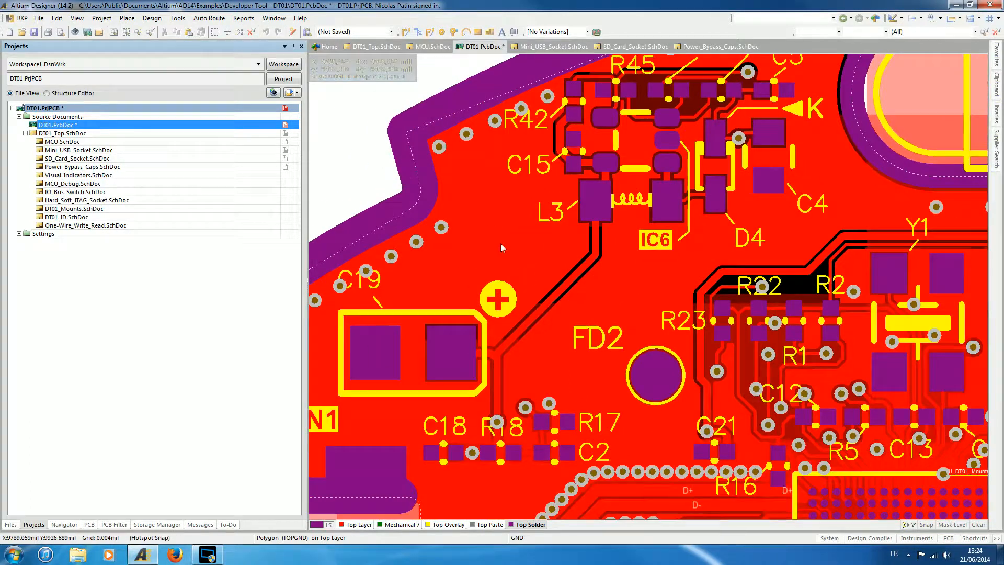
pyautogui.keyDown('ctrl'); pyautogui.scroll(-2, 647, 278); pyautogui.keyUp('ctrl')
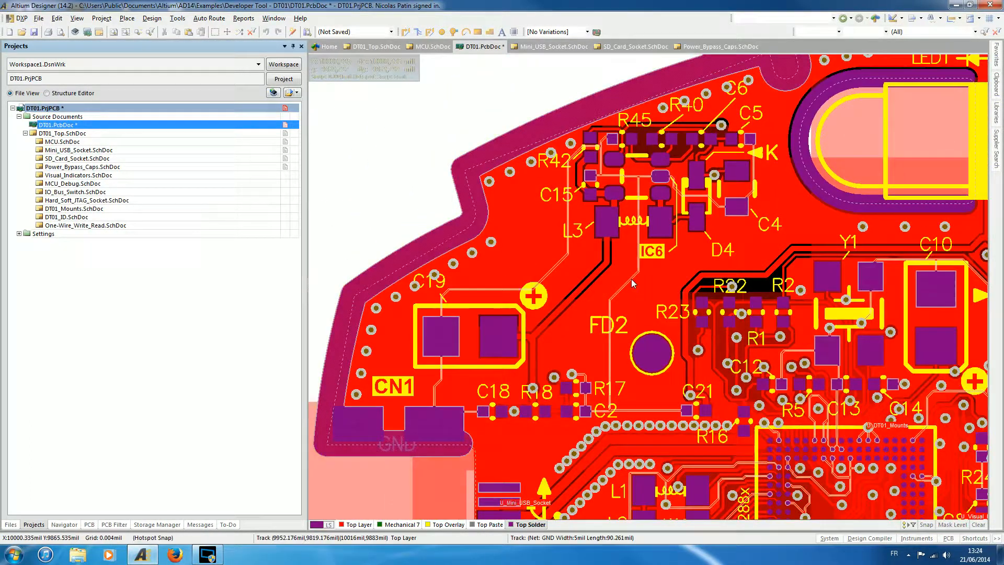
# - Compare the top-side area around Y1, C10 and IC2 with the 5V0 track and mask near C19 and CN1
pyautogui.moveTo(679, 261); pyautogui.dragTo(520, 245, button='right')
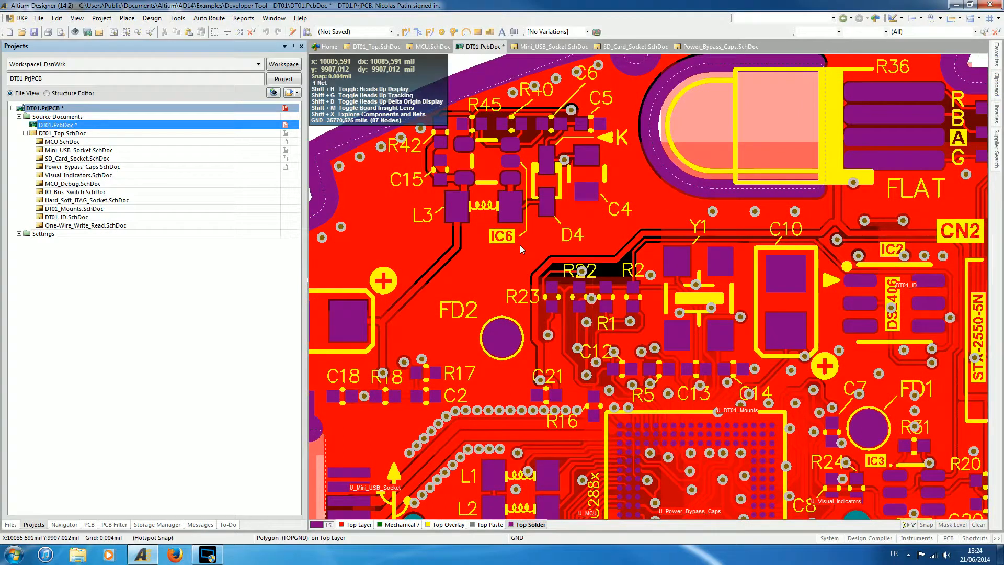
pyautogui.keyDown('ctrl'); pyautogui.scroll(-2, 519, 245); pyautogui.keyUp('ctrl')
pyautogui.moveTo(580, 239); pyautogui.dragTo(459, 223, button='right')
pyautogui.moveTo(439, 299); pyautogui.dragTo(662, 294, button='right')
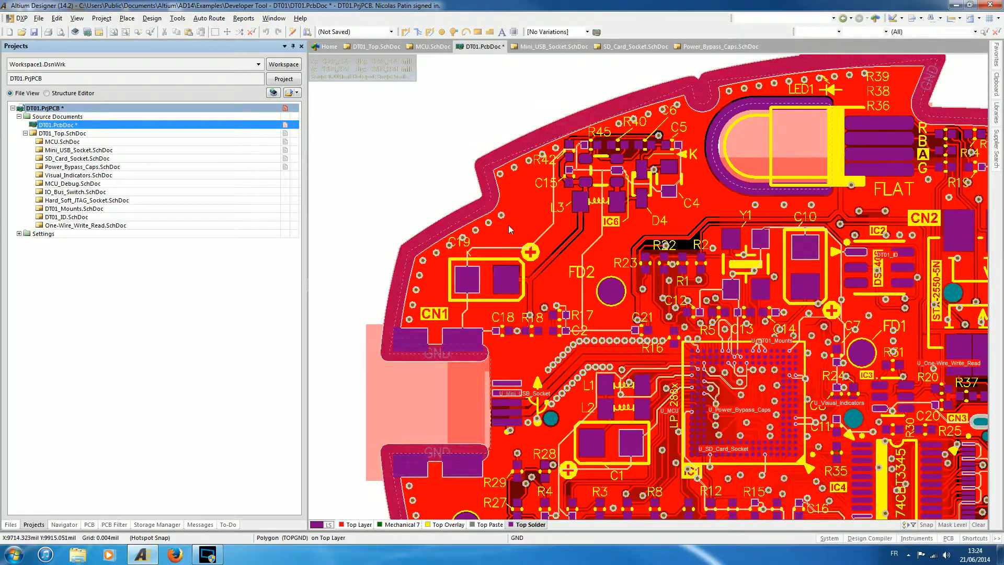
pyautogui.keyDown('ctrl'); pyautogui.scroll(2, 544, 234); pyautogui.keyUp('ctrl')
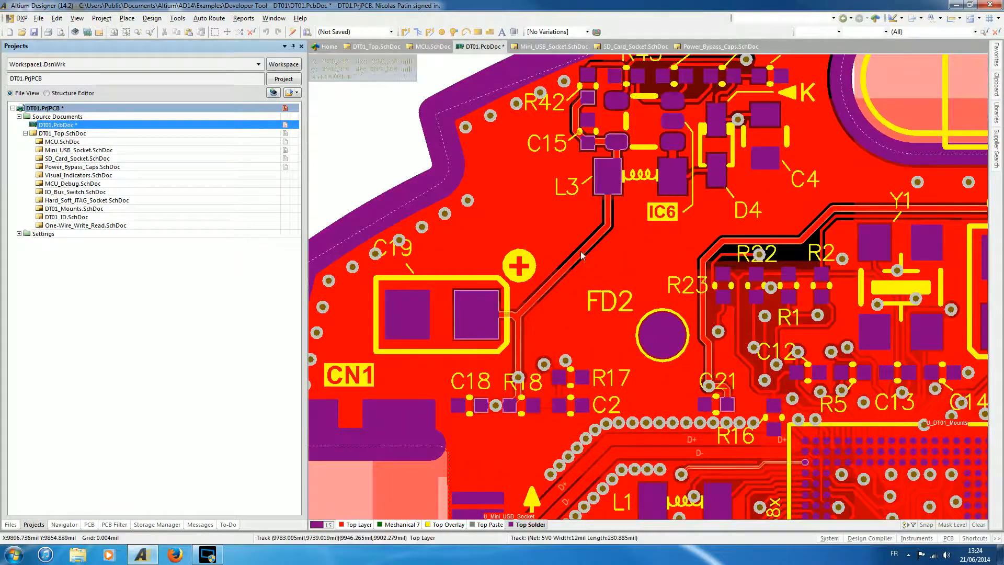
pyautogui.keyDown('ctrl'); pyautogui.scroll(-1, 585, 259); pyautogui.keyUp('ctrl')
pyautogui.moveTo(579, 287); pyautogui.dragTo(599, 329, button='right')
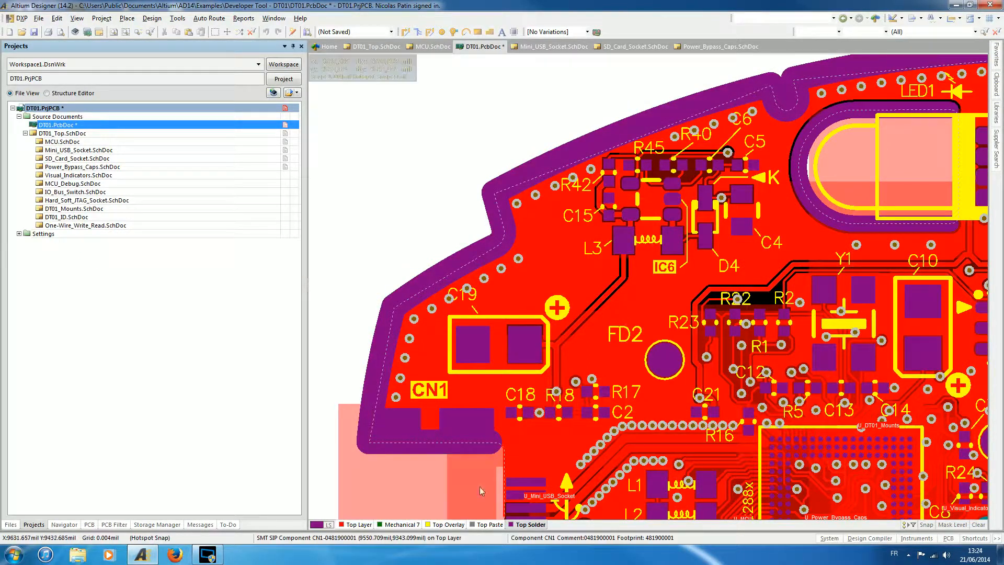
pyautogui.moveTo(671, 273); pyautogui.dragTo(610, 317, button='right')
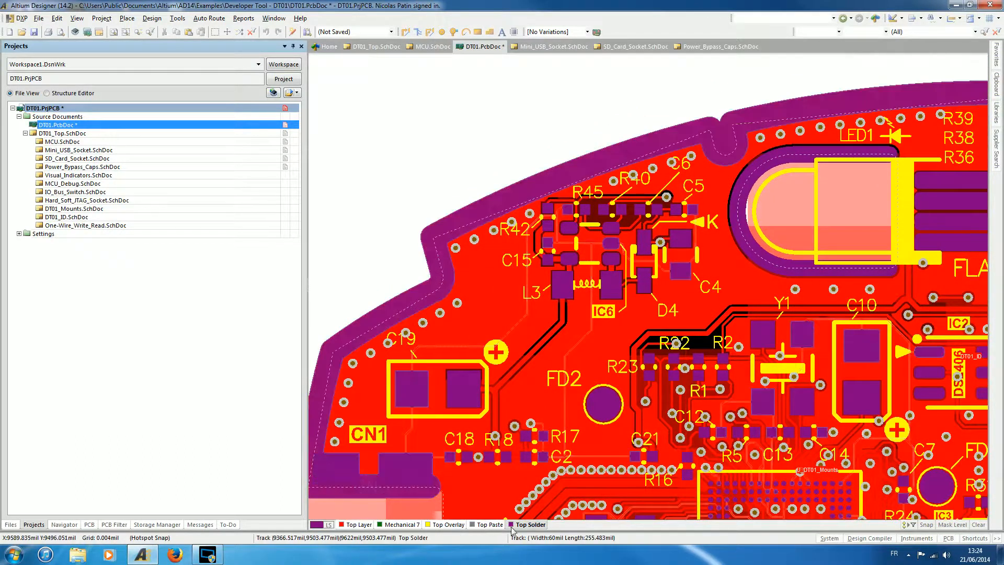
# - Inspect the solder mask band along the board outline from the CN1 mounting pads to LED1 and D1
pyautogui.moveTo(498, 295); pyautogui.dragTo(463, 412, button='right')
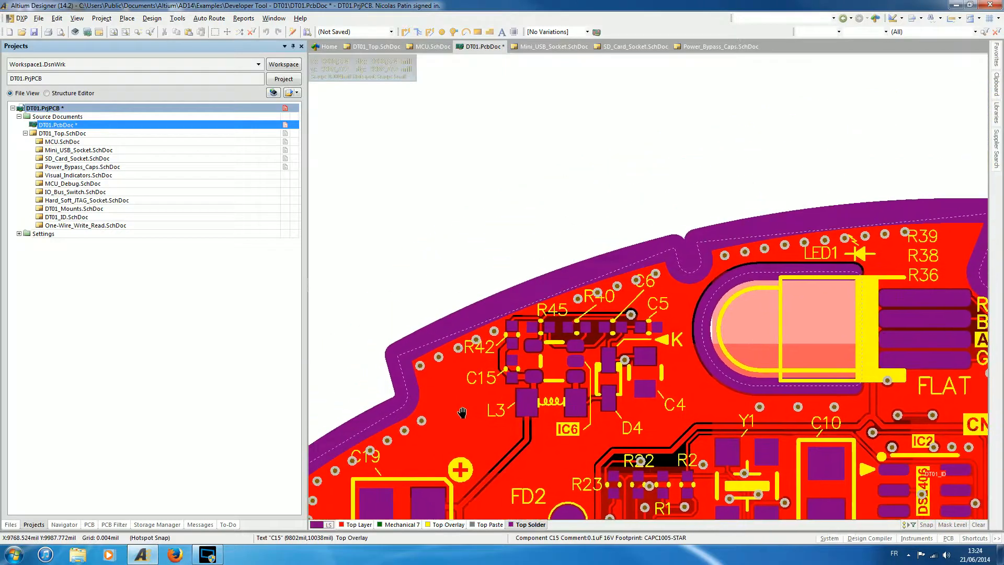
pyautogui.keyDown('ctrl'); pyautogui.scroll(-1, 502, 370); pyautogui.keyUp('ctrl')
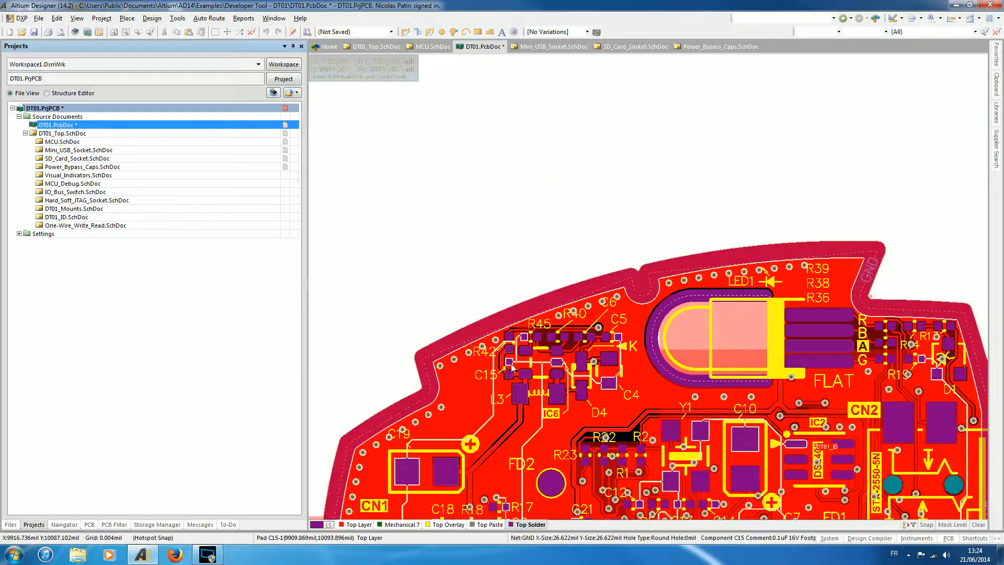
pyautogui.moveTo(653, 272); pyautogui.dragTo(550, 207, button='right')
pyautogui.moveTo(475, 386); pyautogui.dragTo(635, 201, button='right')
pyautogui.moveTo(493, 220); pyautogui.dragTo(511, 291, button='right')
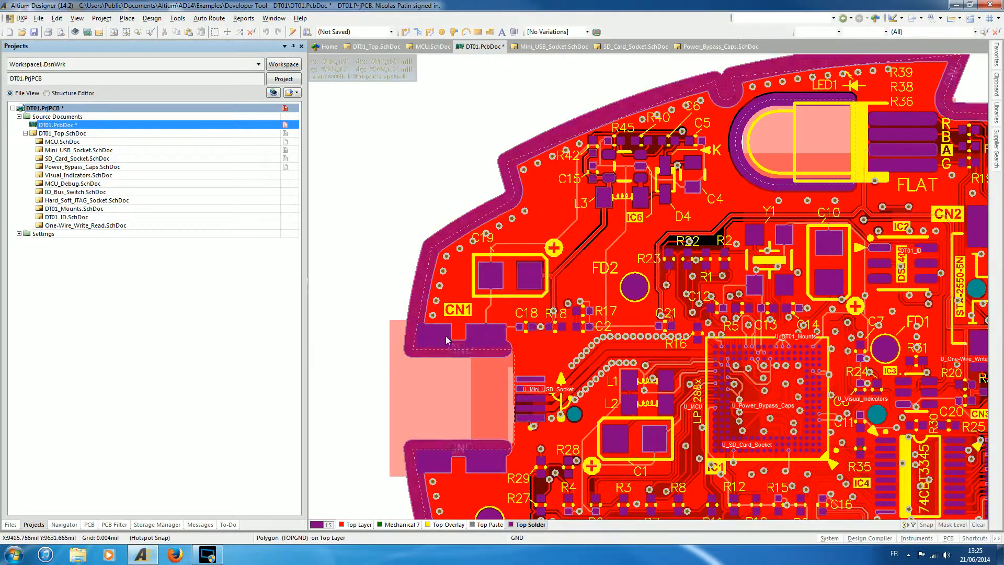
pyautogui.moveTo(813, 176); pyautogui.dragTo(529, 169, button='right')
pyautogui.moveTo(544, 493); pyautogui.dragTo(746, 172, button='right')
pyautogui.moveTo(559, 247); pyautogui.dragTo(625, 243, button='right')
pyautogui.moveTo(548, 206); pyautogui.dragTo(433, 381, button='right')
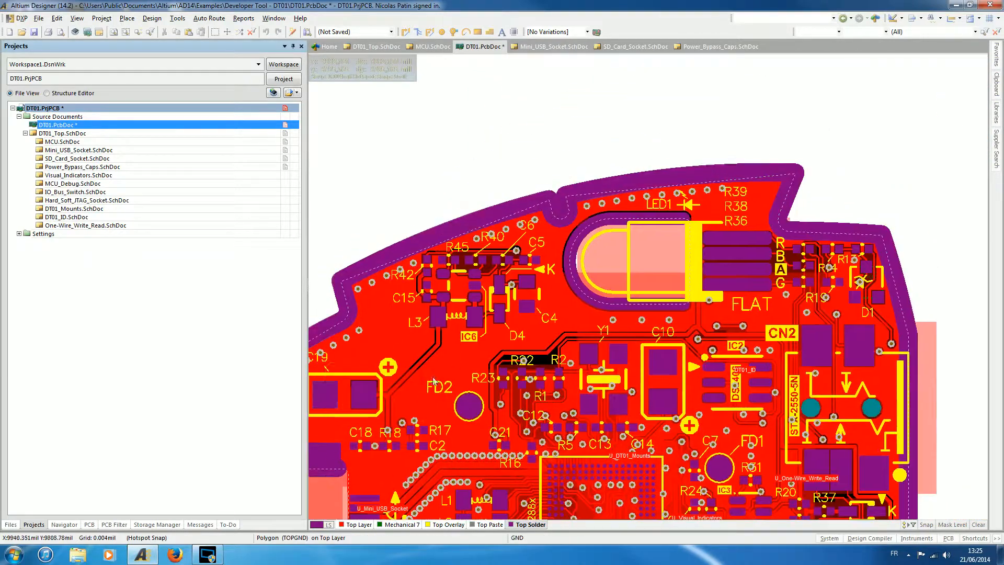
# - Examine the mask around the LED1 cutout, then the area around IC1, the D+ and D- tracks, and L3
pyautogui.keyDown('ctrl'); pyautogui.scroll(2, 588, 314); pyautogui.keyUp('ctrl')
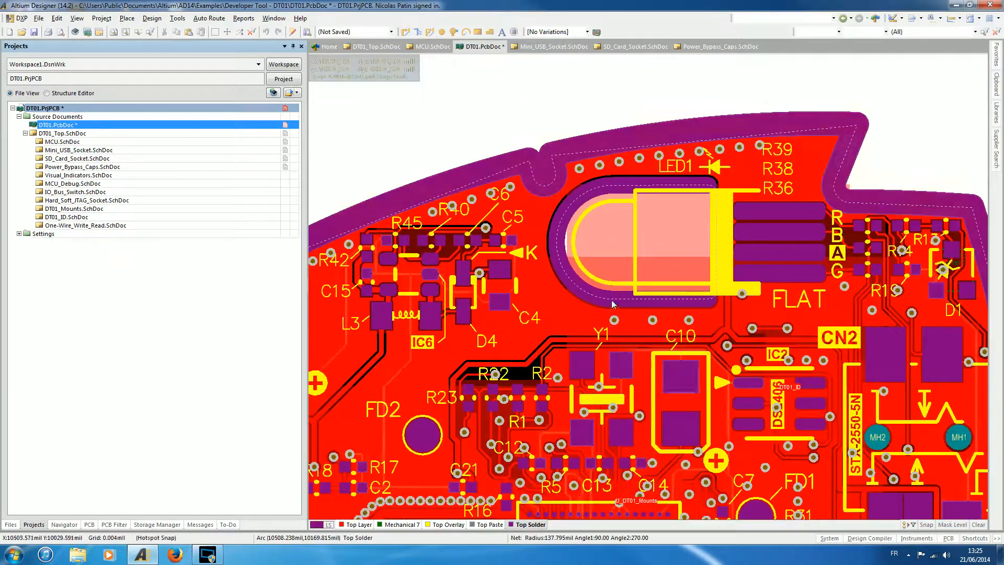
pyautogui.moveTo(588, 314); pyautogui.dragTo(663, 387, button='right')
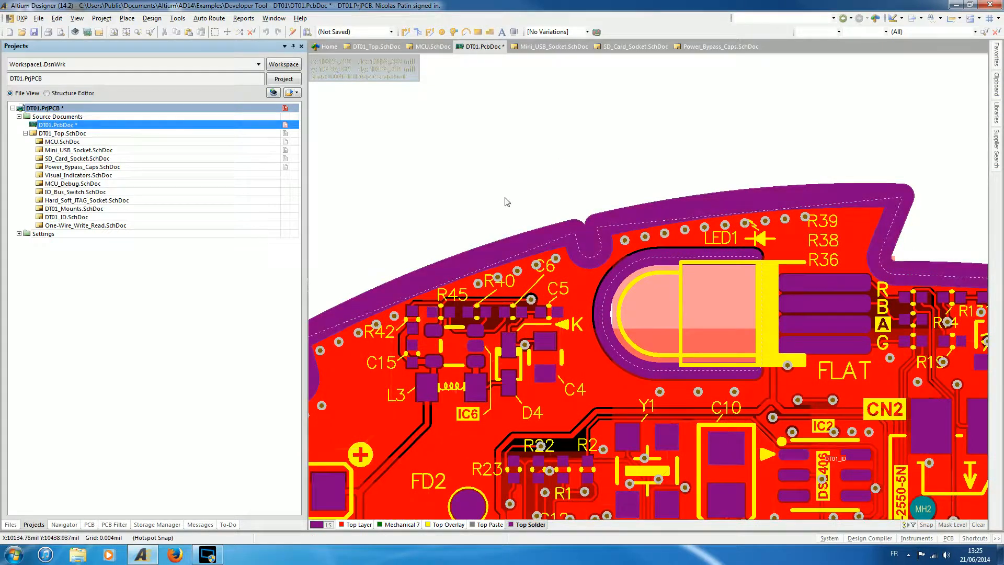
pyautogui.moveTo(590, 412); pyautogui.dragTo(685, 200, button='right')
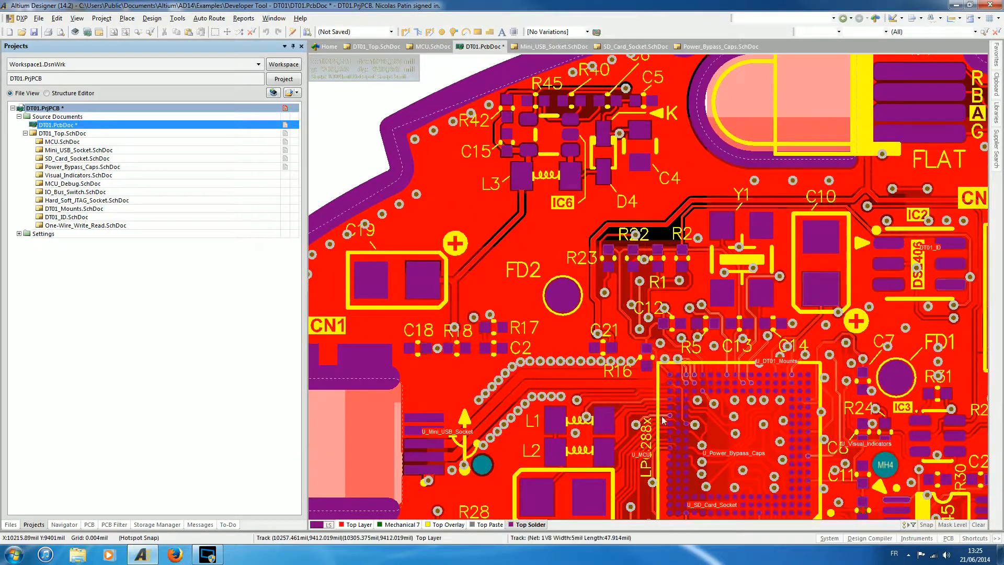
pyautogui.keyDown('ctrl'); pyautogui.scroll(-3, 622, 373); pyautogui.keyUp('ctrl')
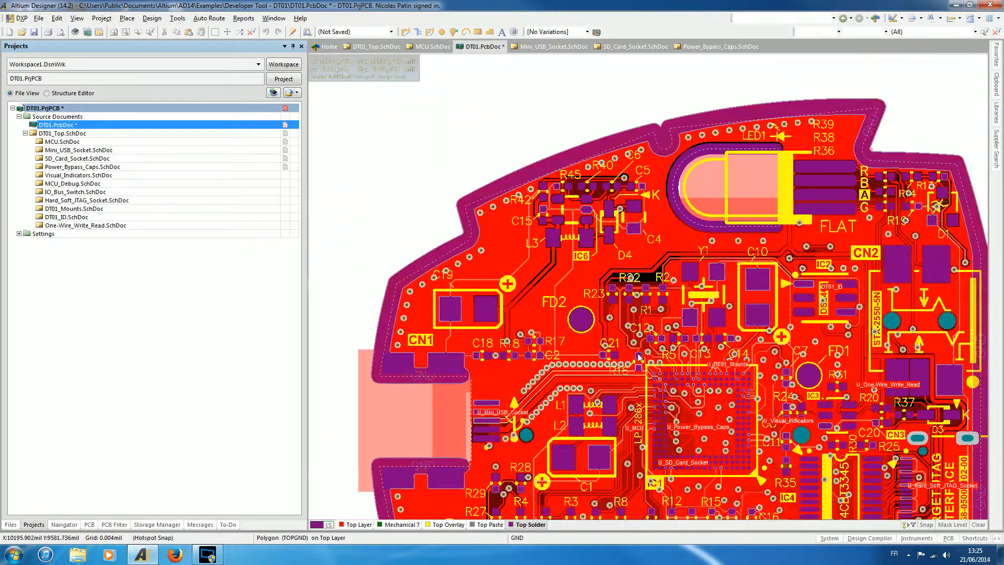
pyautogui.keyDown('ctrl'); pyautogui.scroll(1, 706, 321); pyautogui.keyUp('ctrl')
pyautogui.moveTo(707, 320); pyautogui.dragTo(630, 220, button='right')
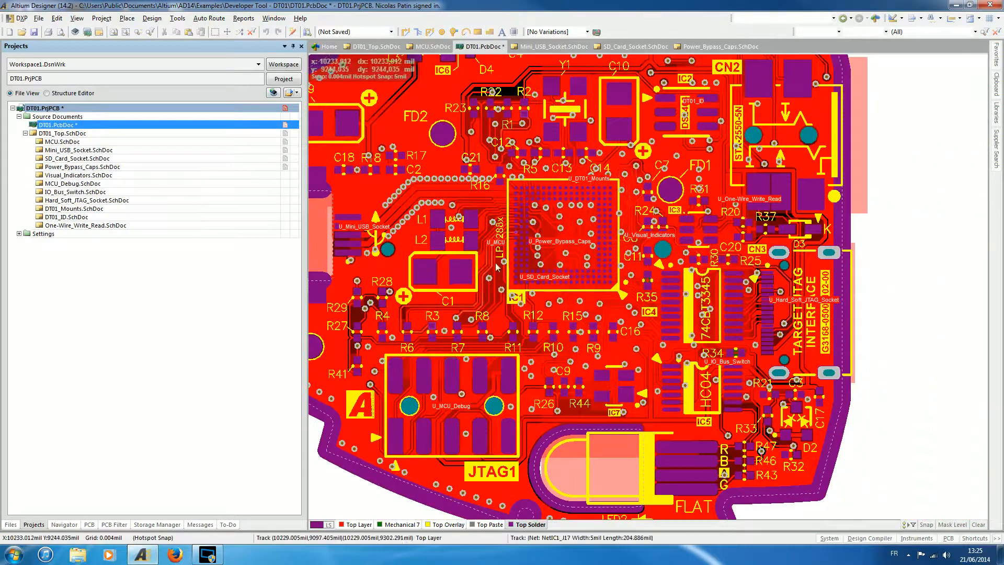
pyautogui.keyDown('ctrl'); pyautogui.scroll(2, 497, 267); pyautogui.keyUp('ctrl')
pyautogui.moveTo(495, 272); pyautogui.dragTo(606, 455, button='right')
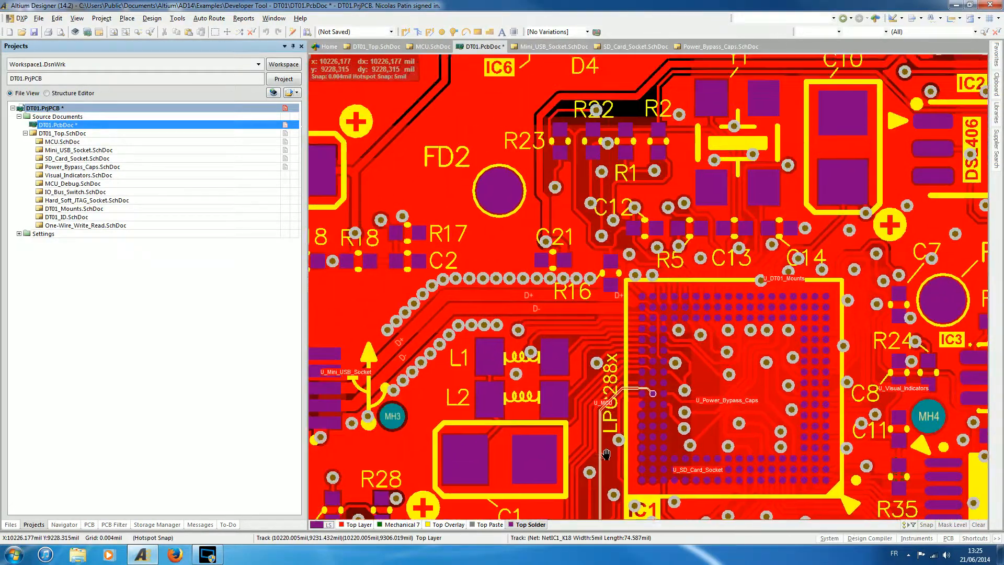
pyautogui.moveTo(409, 160); pyautogui.dragTo(576, 405, button='right')
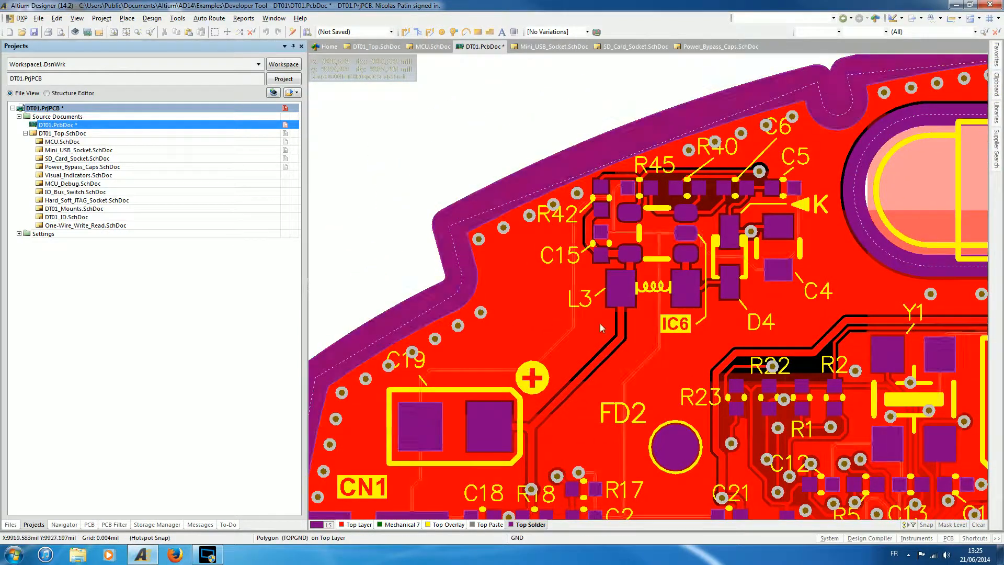
# - Inspect the top-side tracks and pads around Y1, C10, IC2 and CN2, and those around C4 and D4
pyautogui.moveTo(834, 309); pyautogui.dragTo(537, 256, button='right')
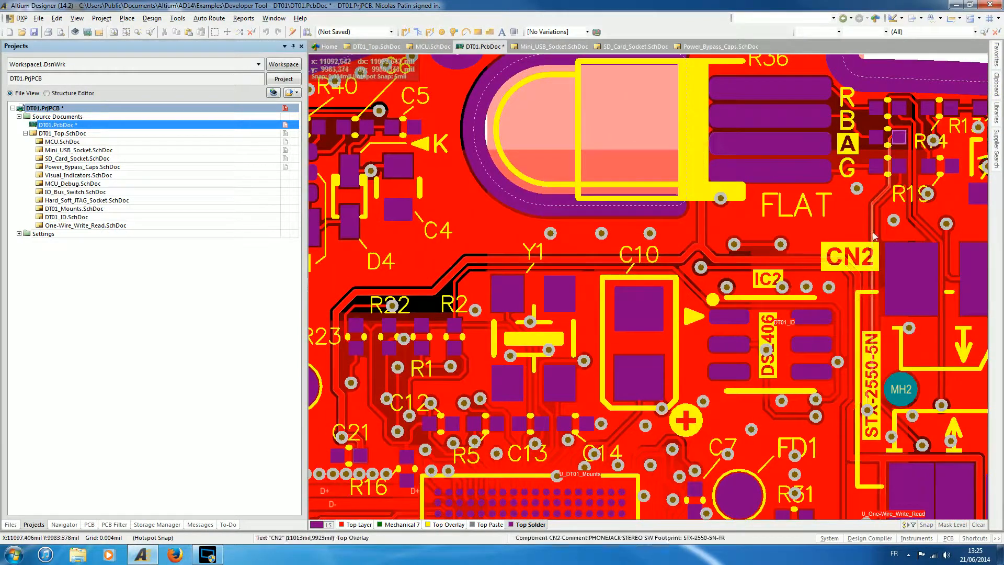
pyautogui.moveTo(892, 314); pyautogui.dragTo(758, 164, button='right')
pyautogui.moveTo(433, 254); pyautogui.dragTo(622, 304, button='right')
pyautogui.moveTo(488, 57); pyautogui.dragTo(642, 317, button='right')
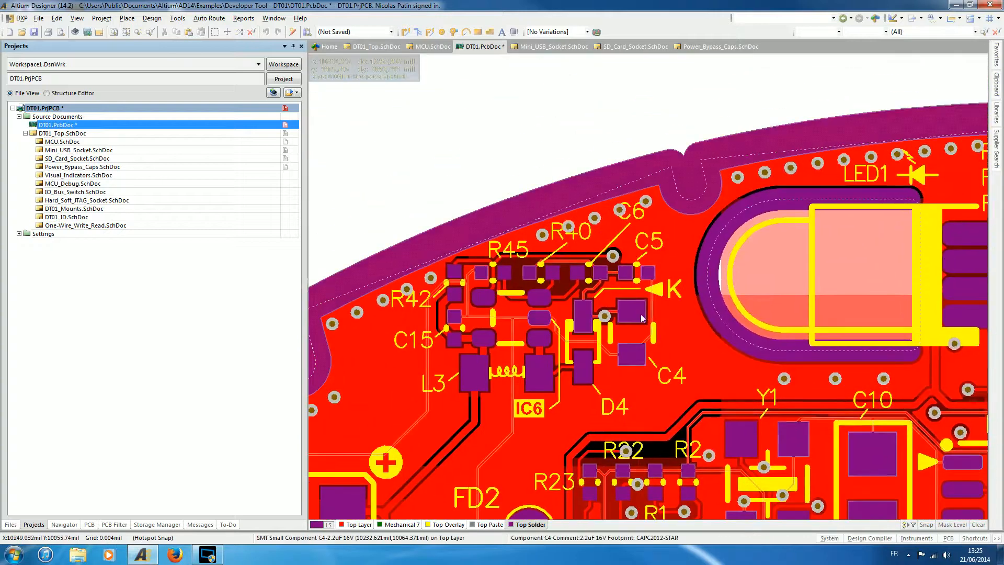
pyautogui.moveTo(686, 343); pyautogui.dragTo(619, 238, button='right')
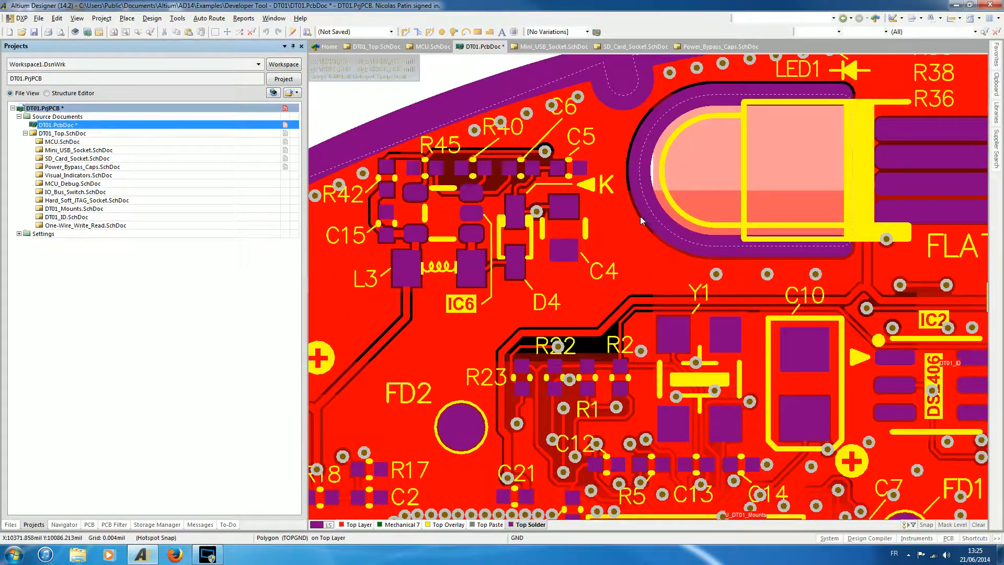
# - Review the top side from LED1 and IC1 across to the GND mounting pads of CN1
pyautogui.keyDown('ctrl'); pyautogui.scroll(-2, 640, 215); pyautogui.keyUp('ctrl')
pyautogui.moveTo(740, 259); pyautogui.dragTo(695, 146, button='right')
pyautogui.moveTo(675, 401); pyautogui.dragTo(682, 369, button='right')
pyautogui.moveTo(700, 261); pyautogui.dragTo(668, 364, button='right')
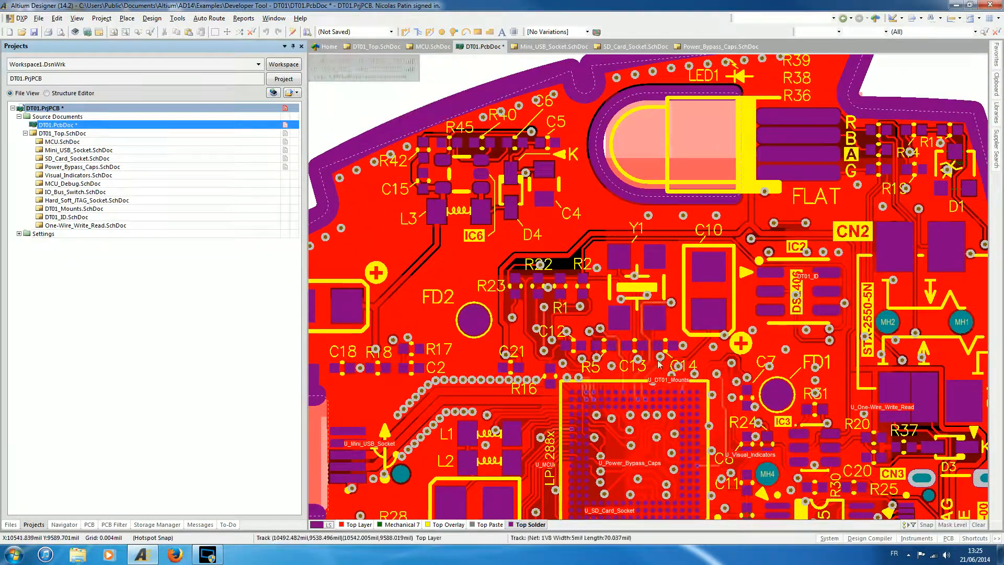
pyautogui.moveTo(594, 158); pyautogui.dragTo(669, 146, button='right')
pyautogui.moveTo(598, 388); pyautogui.dragTo(678, 347, button='right')
pyautogui.moveTo(588, 383); pyautogui.dragTo(607, 401, button='right')
pyautogui.moveTo(596, 318)
pyautogui.mouseDown(button='right')
pyautogui.moveTo(520, 340)
pyautogui.moveTo(604, 334)
pyautogui.mouseUp(button='right')
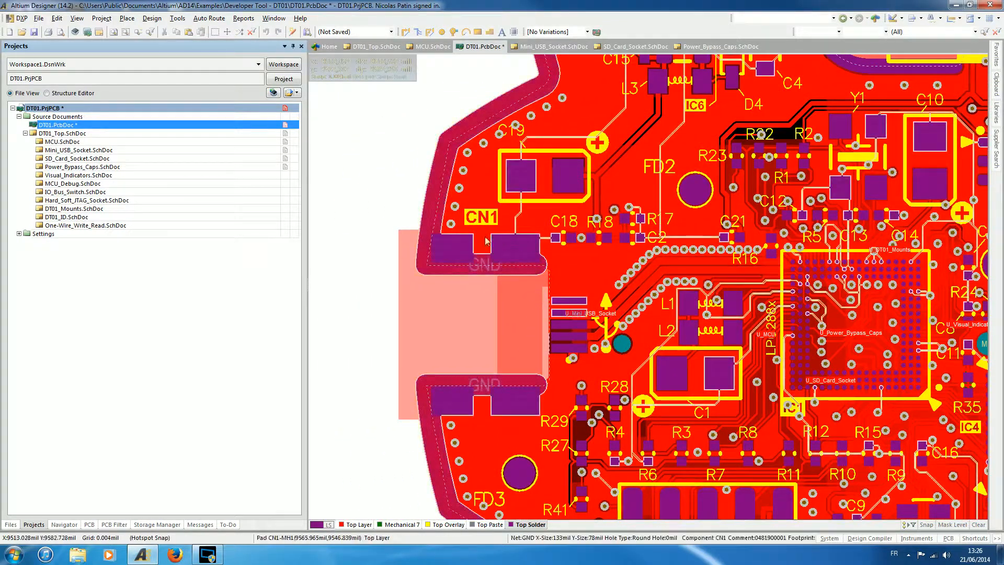
# - Review the top solder mask from C19 and the board outline down to JTAG1 and LED2
pyautogui.moveTo(554, 85); pyautogui.dragTo(471, 170, button='right')
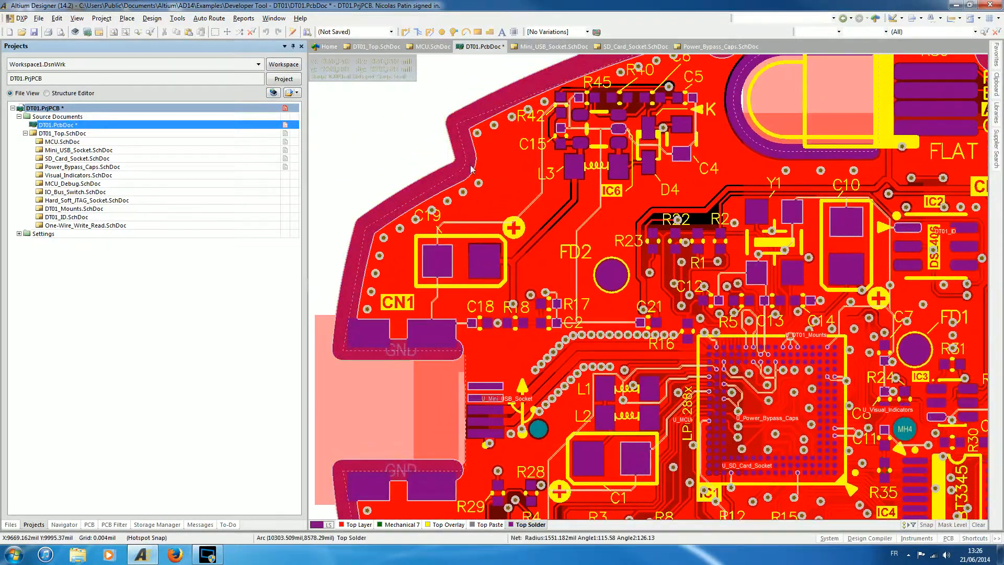
pyautogui.keyDown('ctrl'); pyautogui.scroll(-2, 564, 205); pyautogui.keyUp('ctrl')
pyautogui.moveTo(739, 360); pyautogui.dragTo(629, 183, button='right')
pyautogui.moveTo(710, 216); pyautogui.dragTo(763, 269, button='right')
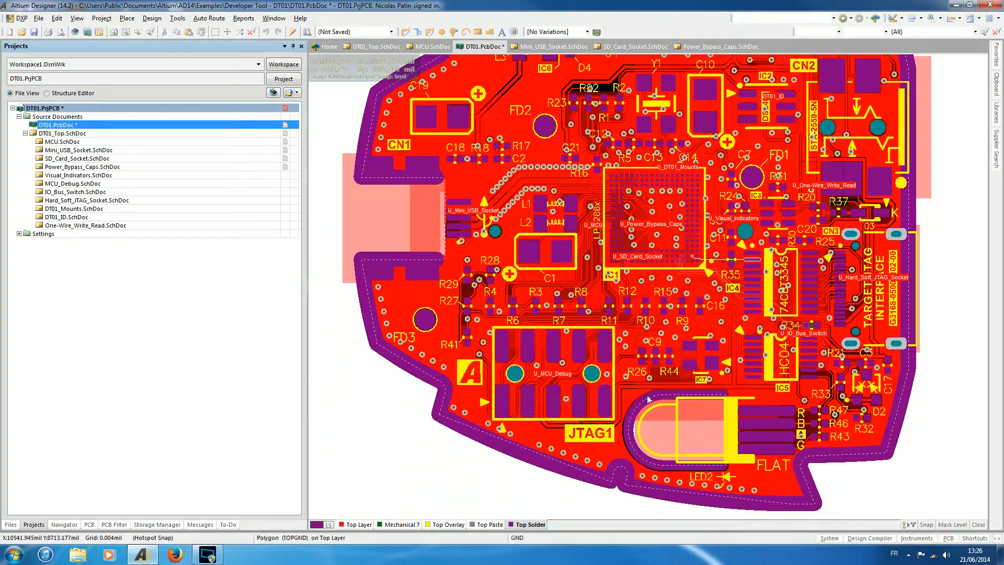
# - Compare the Top Paste and Top Solder layers by alternating between them around CN1 and JTAG1, finishing on Top Paste
pyautogui.click(491, 524)
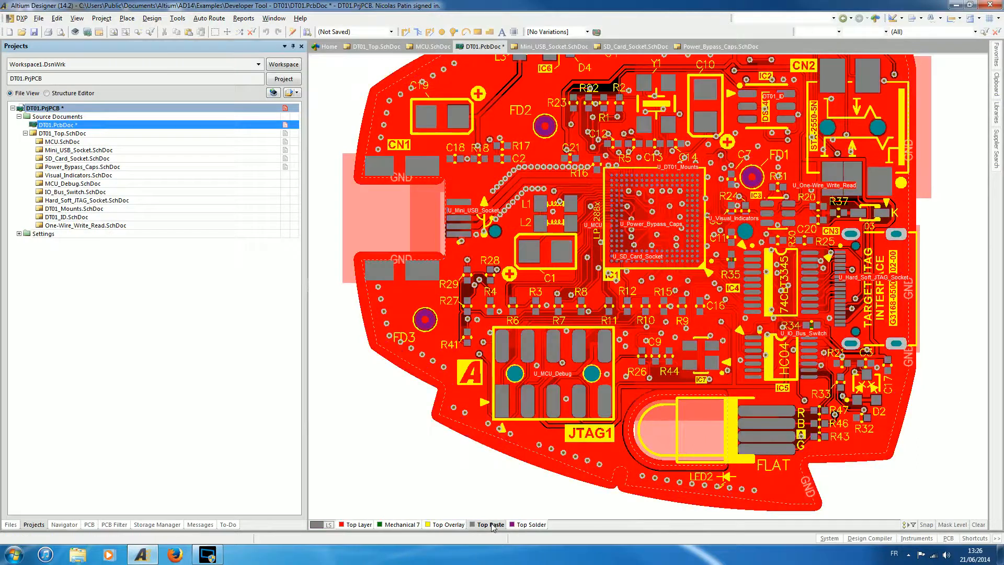
pyautogui.click(530, 524)
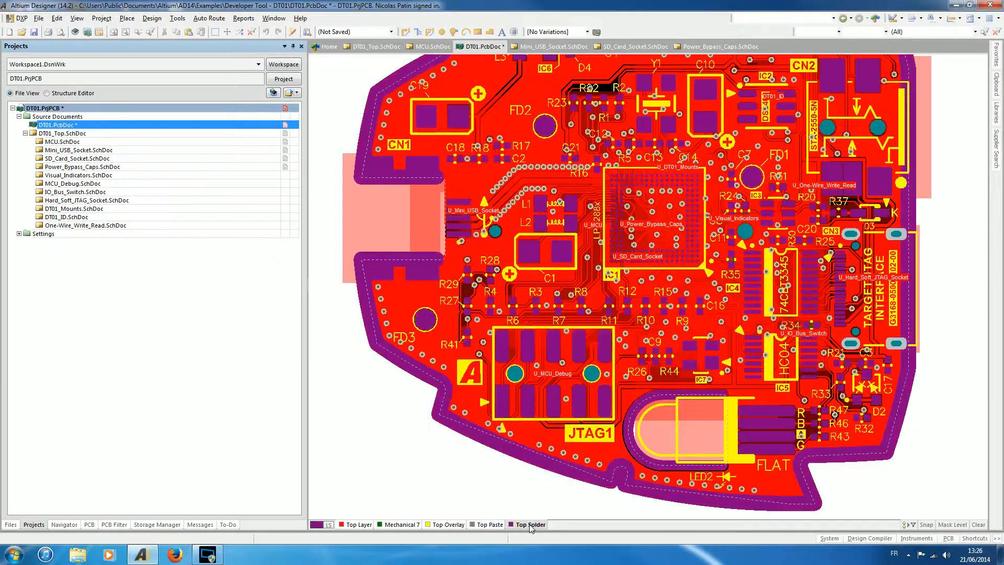
pyautogui.click(482, 526)
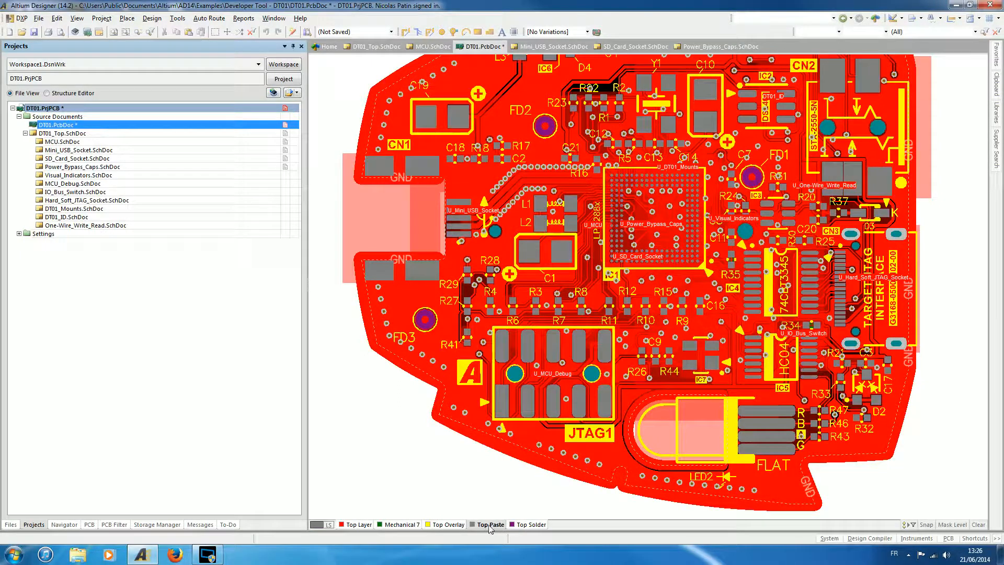
pyautogui.press('shift')
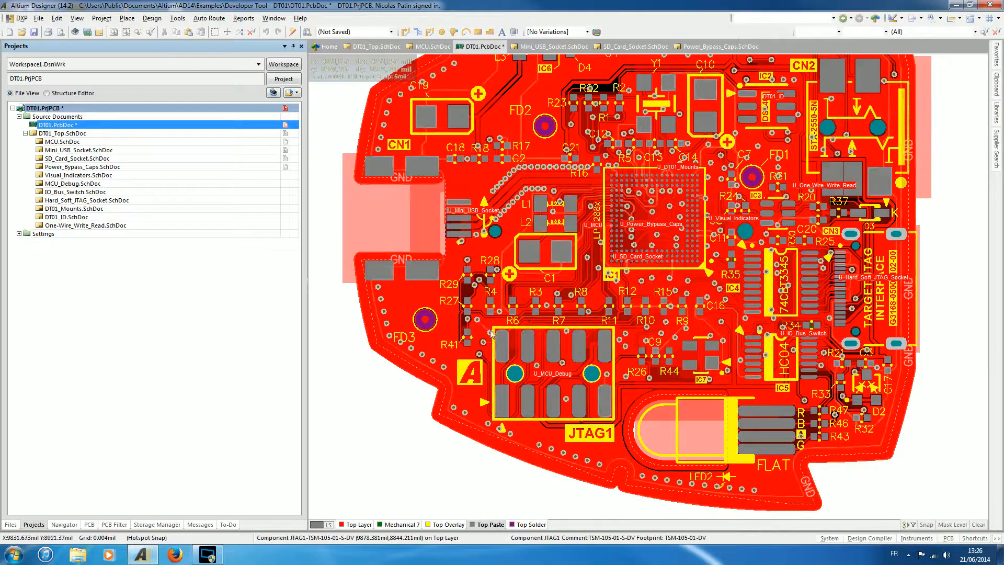
pyautogui.moveTo(742, 289); pyautogui.dragTo(840, 255, button='right')
pyautogui.moveTo(654, 381)
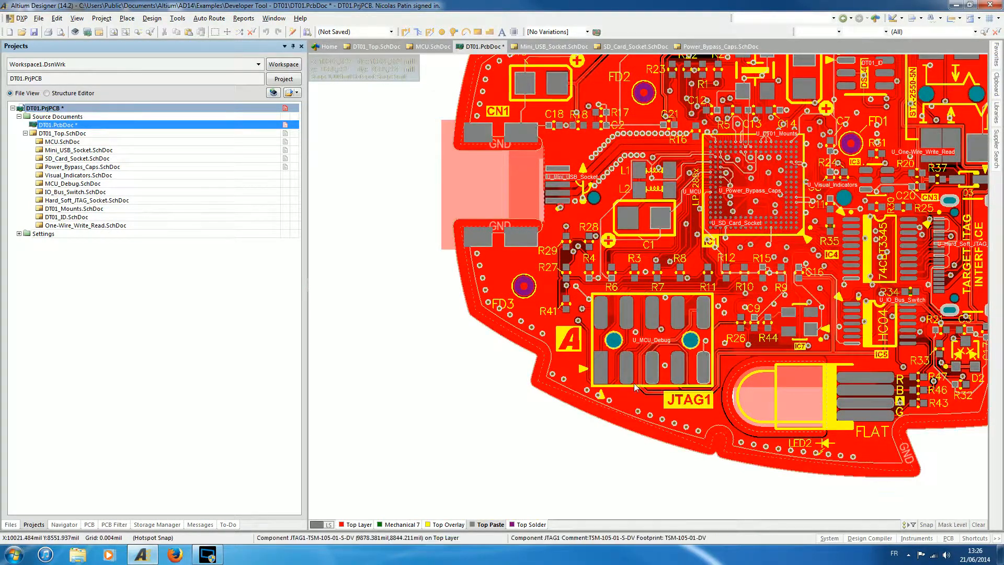
pyautogui.click(525, 524)
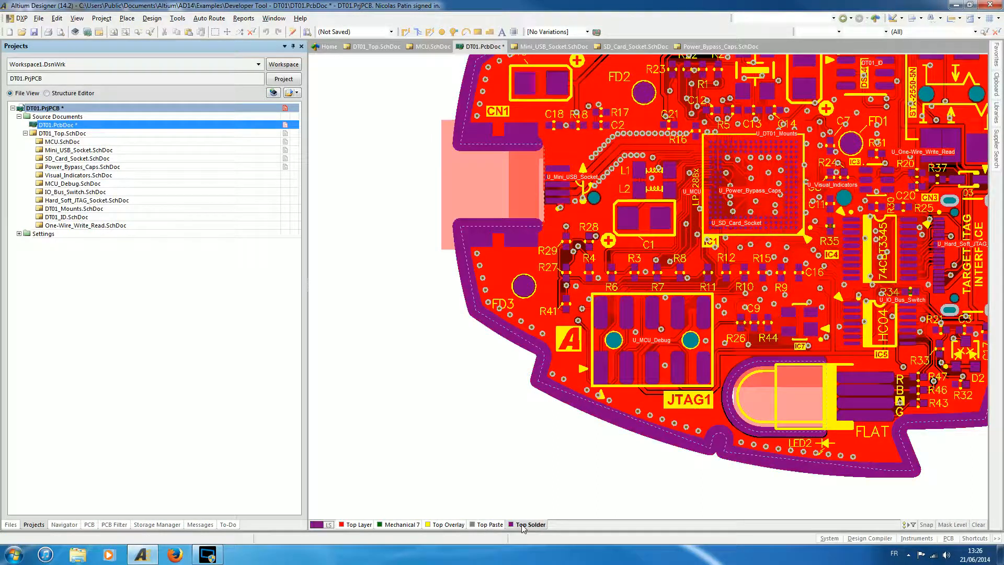
pyautogui.click(481, 525)
# - Examine the top paste openings from the JTAG1 pads and CN1 up to IC1, C10 and the LED1 area
pyautogui.moveTo(710, 330); pyautogui.dragTo(520, 448, button='right')
pyautogui.moveTo(530, 229); pyautogui.dragTo(575, 378, button='right')
pyautogui.moveTo(548, 312); pyautogui.dragTo(558, 154, button='right')
pyautogui.moveTo(533, 257); pyautogui.dragTo(570, 204, button='right')
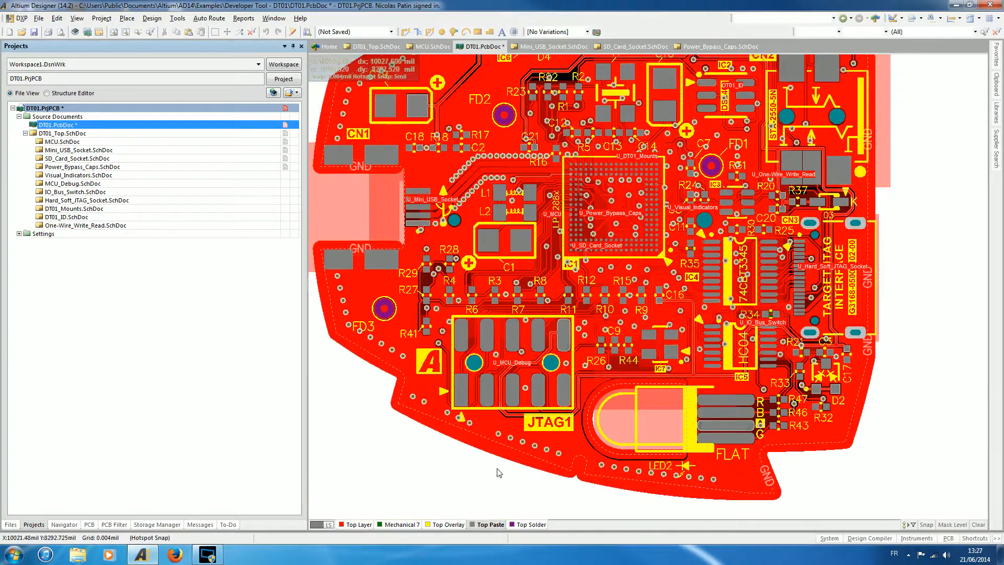
pyautogui.moveTo(587, 318); pyautogui.dragTo(589, 425, button='right')
pyautogui.moveTo(534, 252); pyautogui.dragTo(515, 375, button='right')
pyautogui.moveTo(555, 433); pyautogui.dragTo(572, 243, button='right')
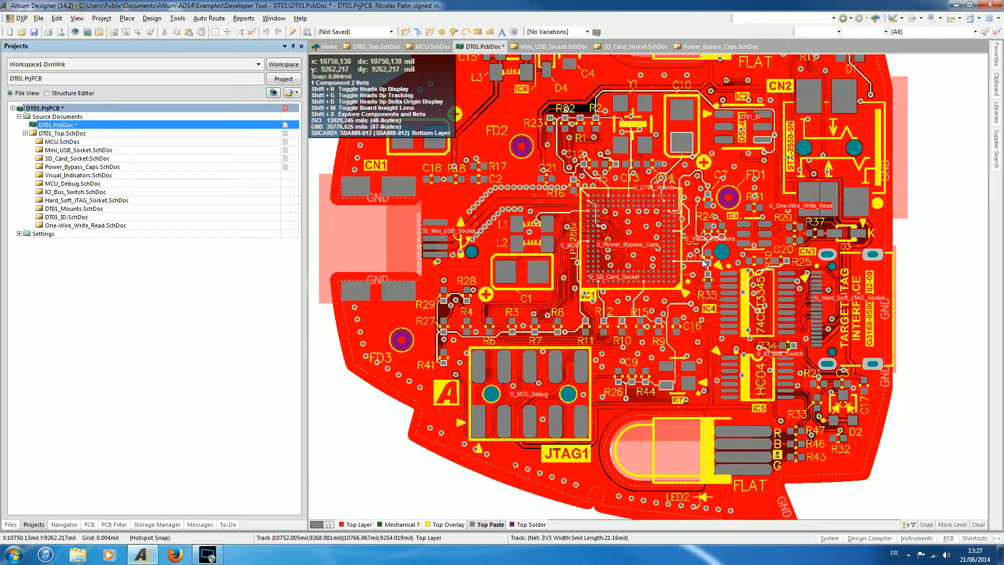
pyautogui.moveTo(676, 198); pyautogui.dragTo(689, 284, button='right')
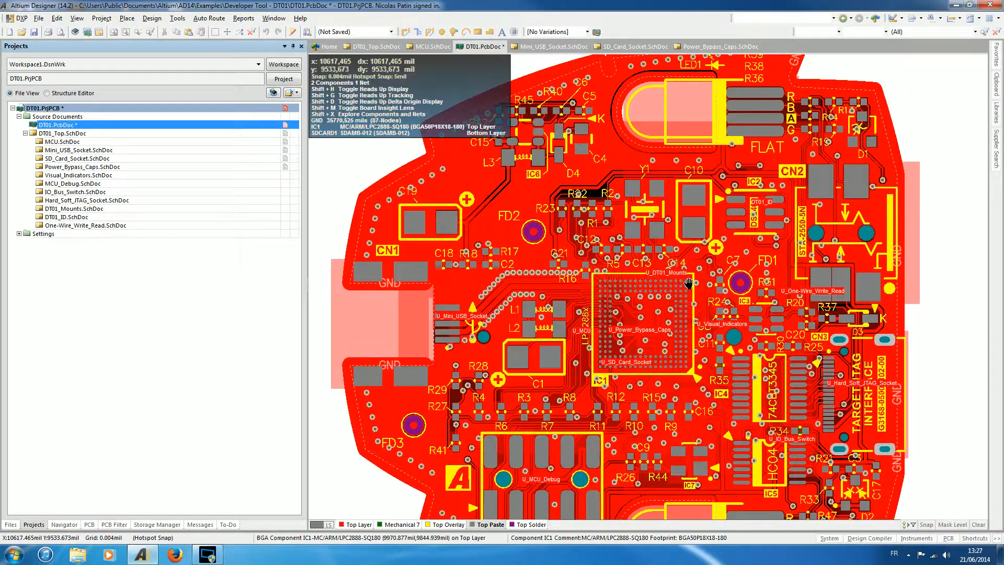
pyautogui.scroll(-4, 541, 261)
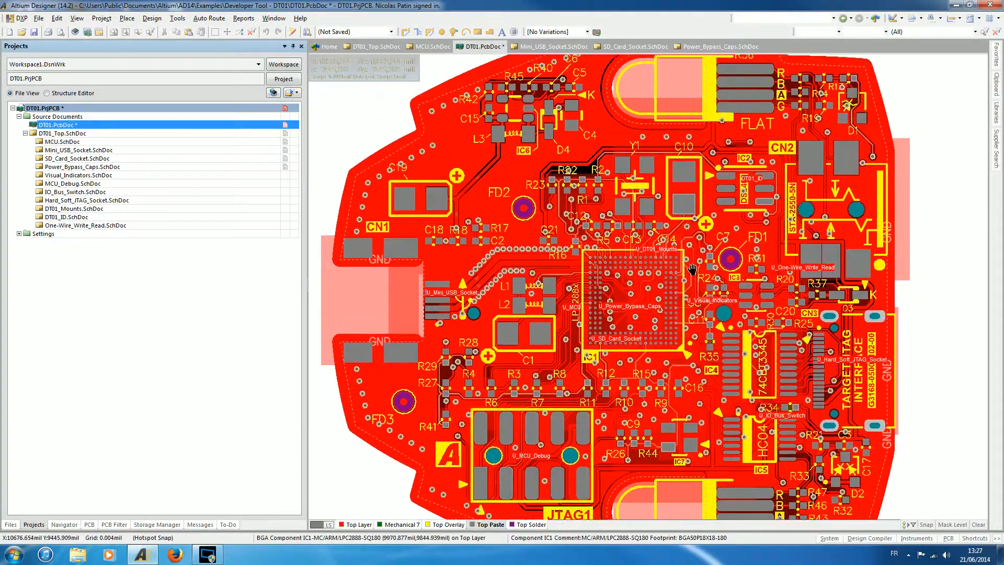
pyautogui.moveTo(582, 214); pyautogui.dragTo(595, 220, button='right')
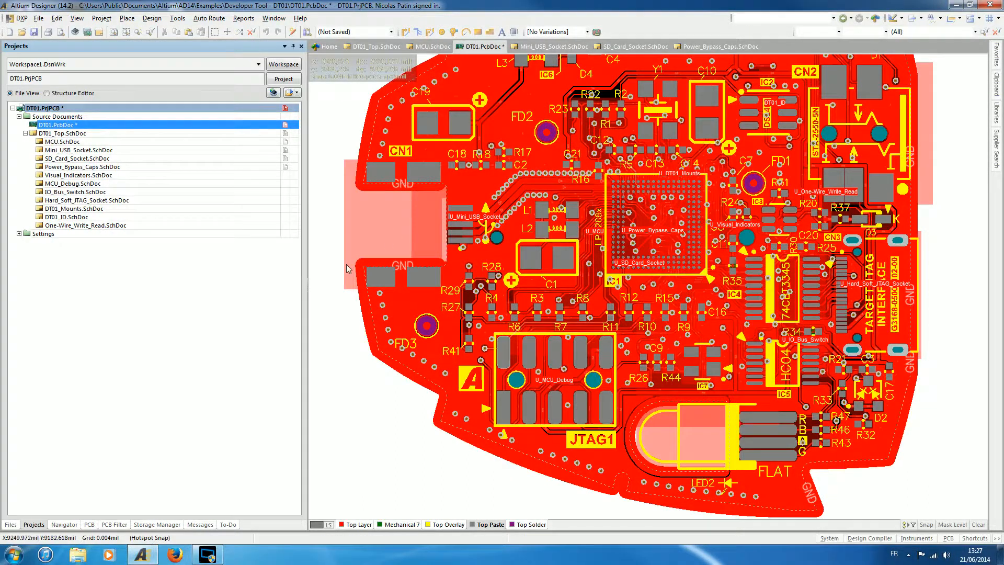
# - Inspect the paste openings and top copper around IC1, C10, IC2 and CN2, up to LED1 and back to JTAG1
pyautogui.moveTo(778, 271); pyautogui.dragTo(732, 315, button='right')
pyautogui.moveTo(702, 185); pyautogui.dragTo(682, 272, button='right')
pyautogui.moveTo(603, 245); pyautogui.dragTo(662, 170, button='right')
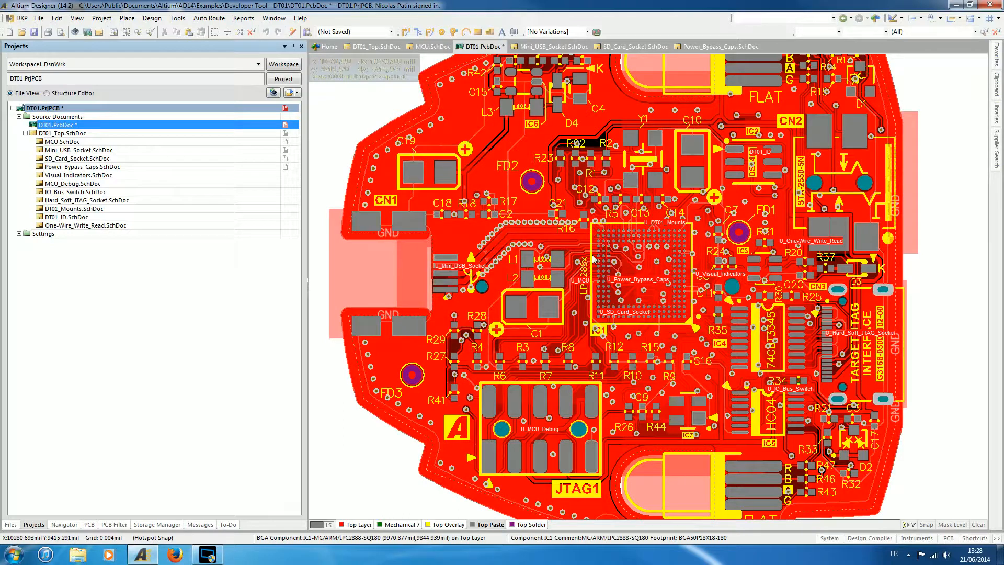
pyautogui.moveTo(707, 198)
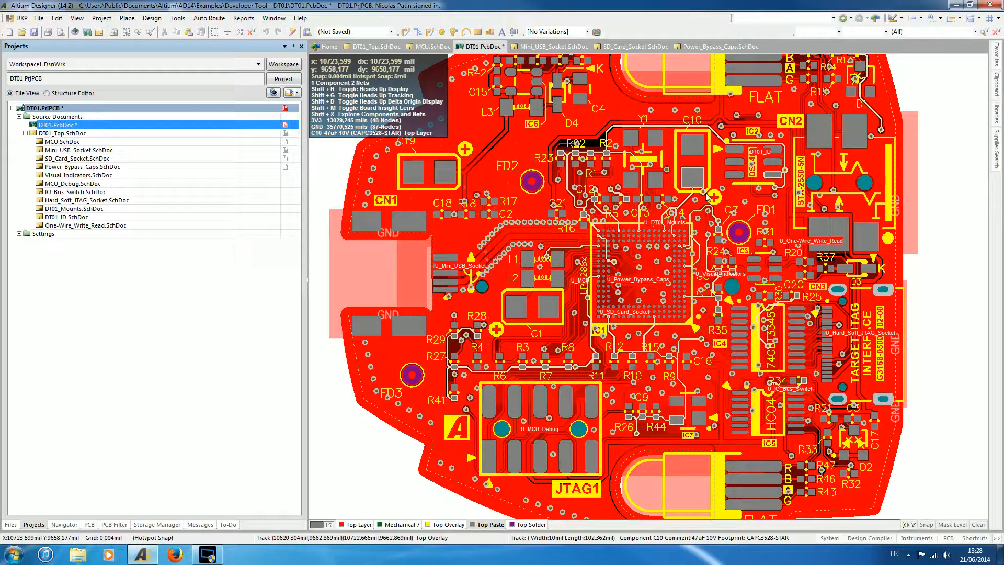
pyautogui.moveTo(743, 257); pyautogui.dragTo(769, 299, button='right')
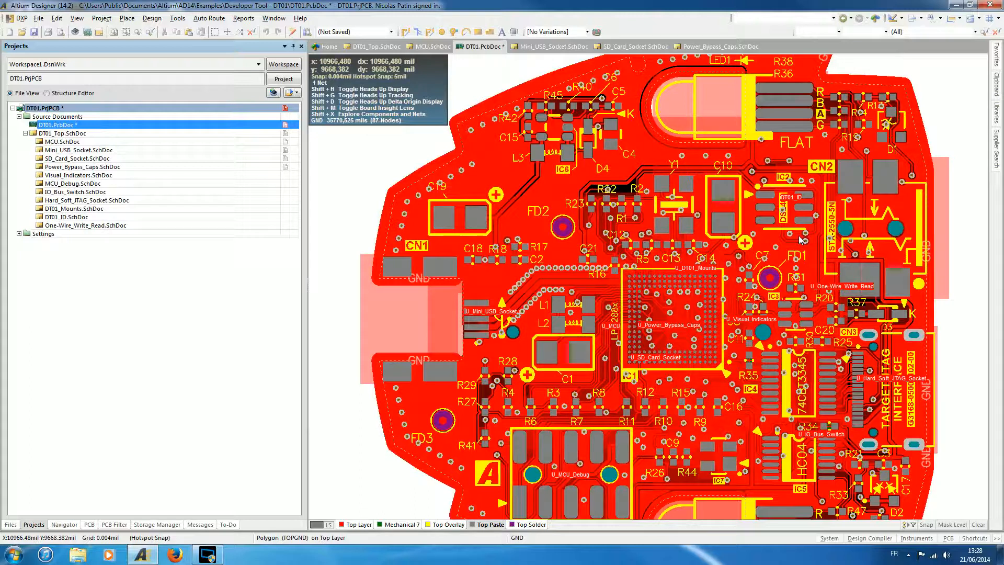
pyautogui.moveTo(802, 211); pyautogui.dragTo(743, 233, button='right')
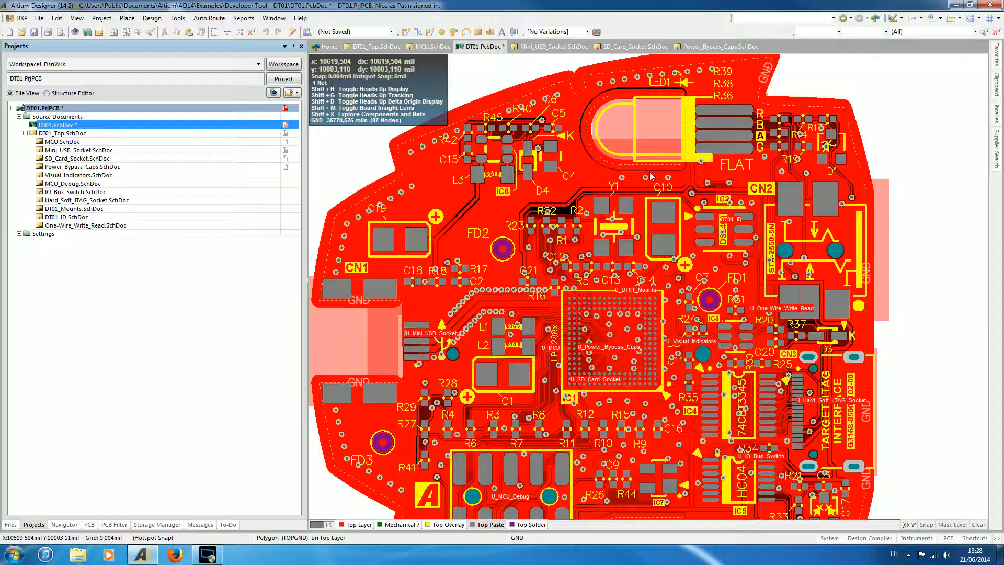
pyautogui.moveTo(602, 204); pyautogui.dragTo(648, 112, button='right')
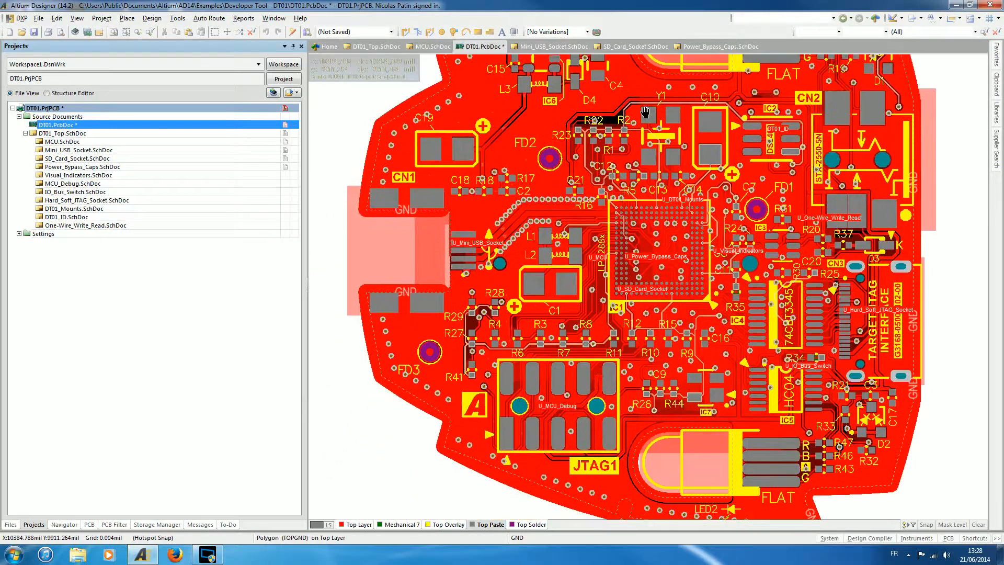
pyautogui.moveTo(718, 271); pyautogui.dragTo(638, 286, button='right')
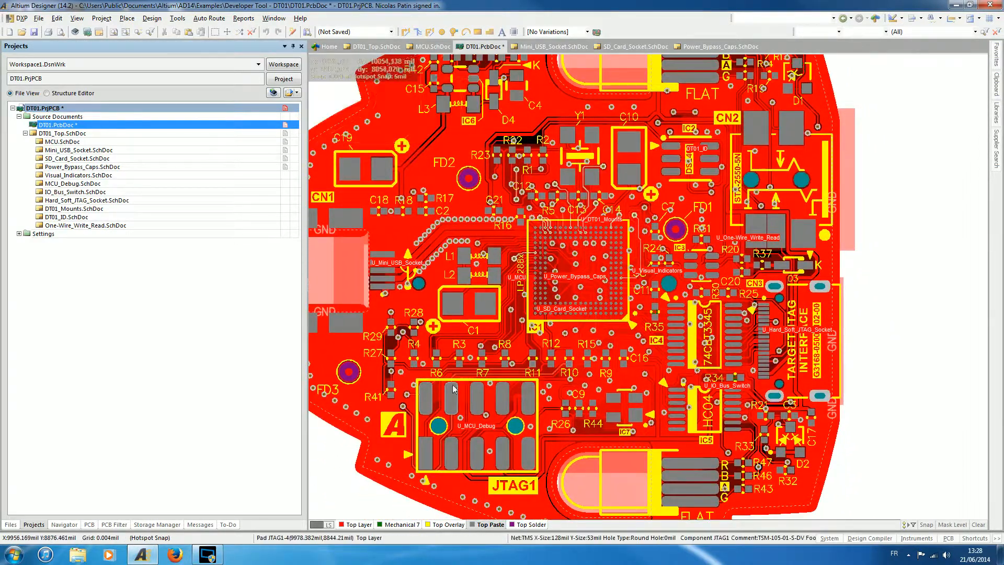
# - Switch the view configuration to the Bottom Layer, Bottom Overlay and Bottom Paste, with the top signal, mask and silkscreen layers hidden
pyautogui.click(316, 525)
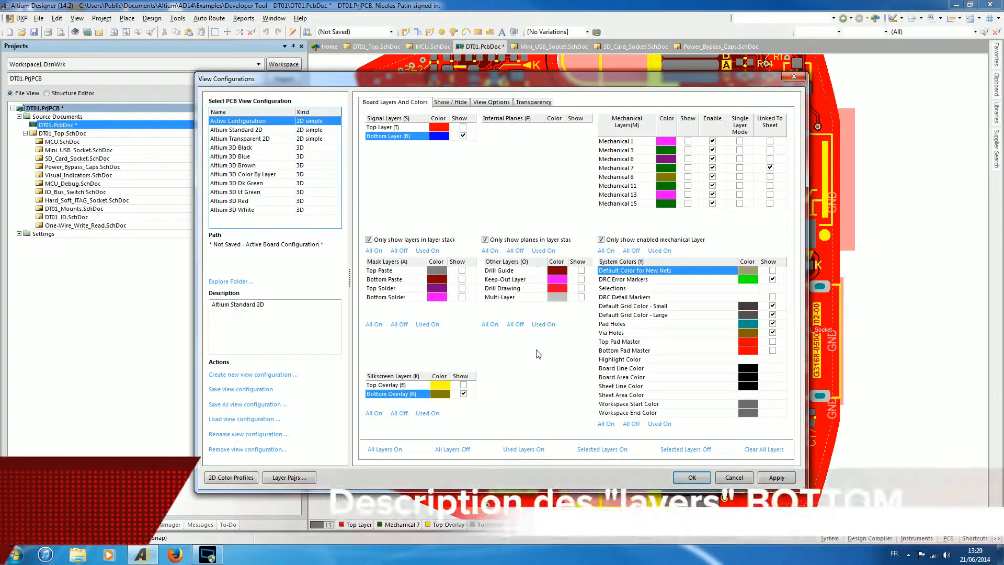
pyautogui.click(462, 279)
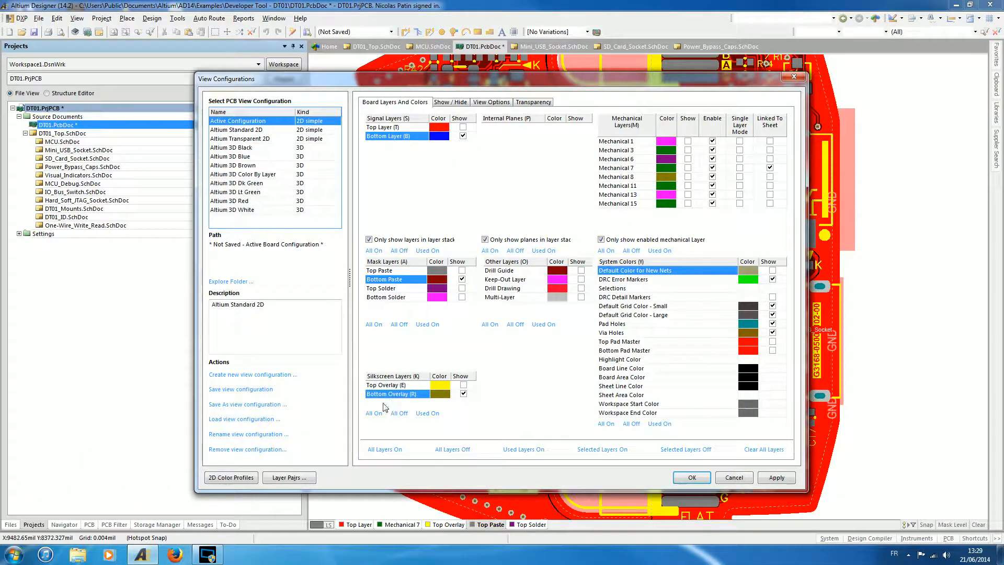
pyautogui.click(692, 478)
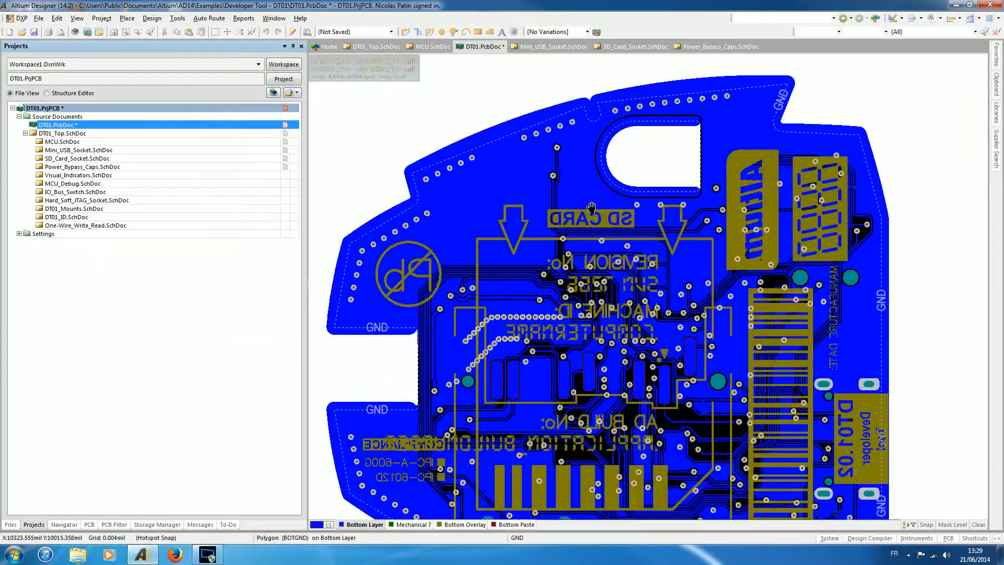
# - Examine the bottom copper and overlay, including the SD CARD markings, barcode, DT01.02 label and Pb-free symbol
pyautogui.moveTo(591, 207); pyautogui.dragTo(584, 91, button='right')
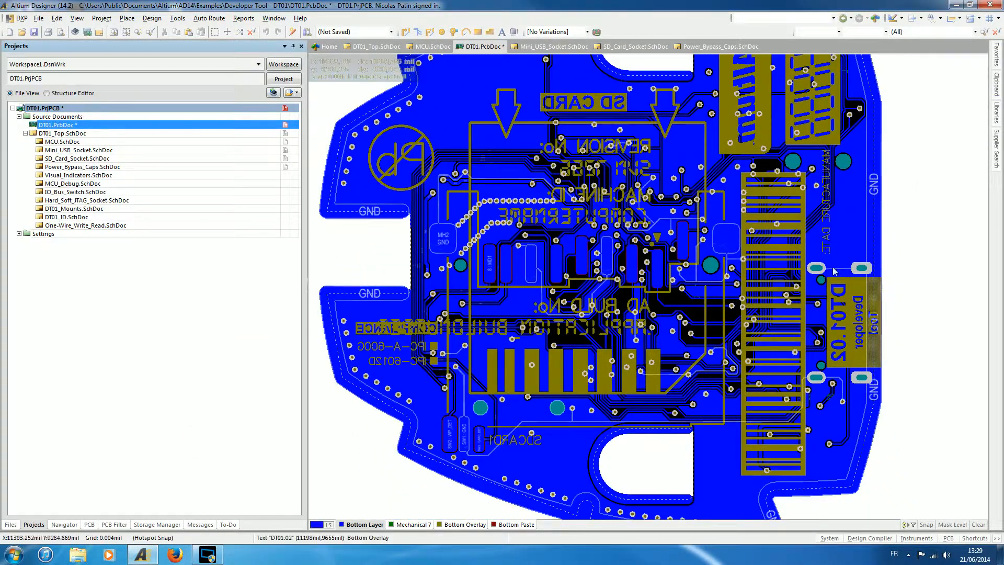
pyautogui.moveTo(823, 249); pyautogui.dragTo(855, 332, button='right')
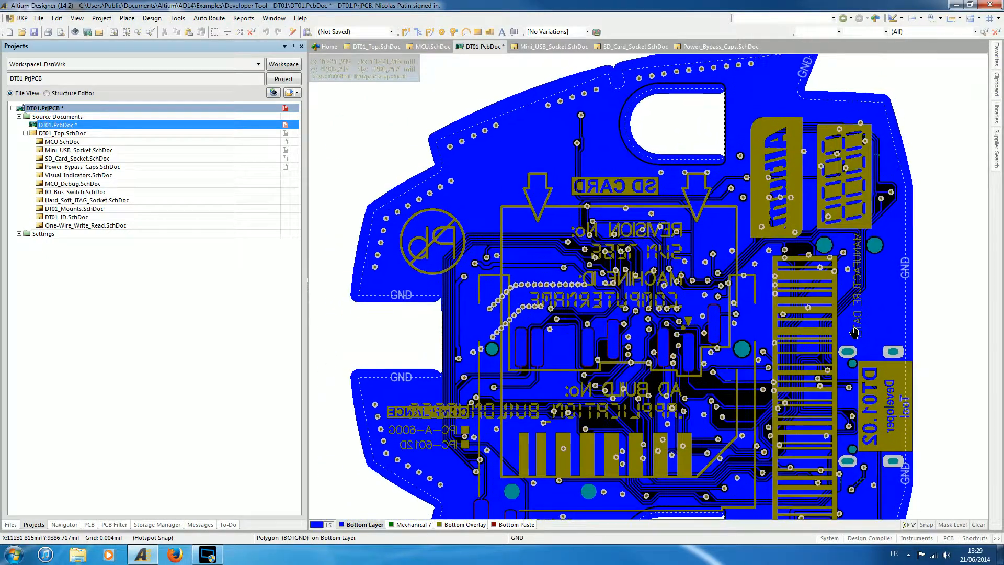
pyautogui.scroll(-3, 508, 148)
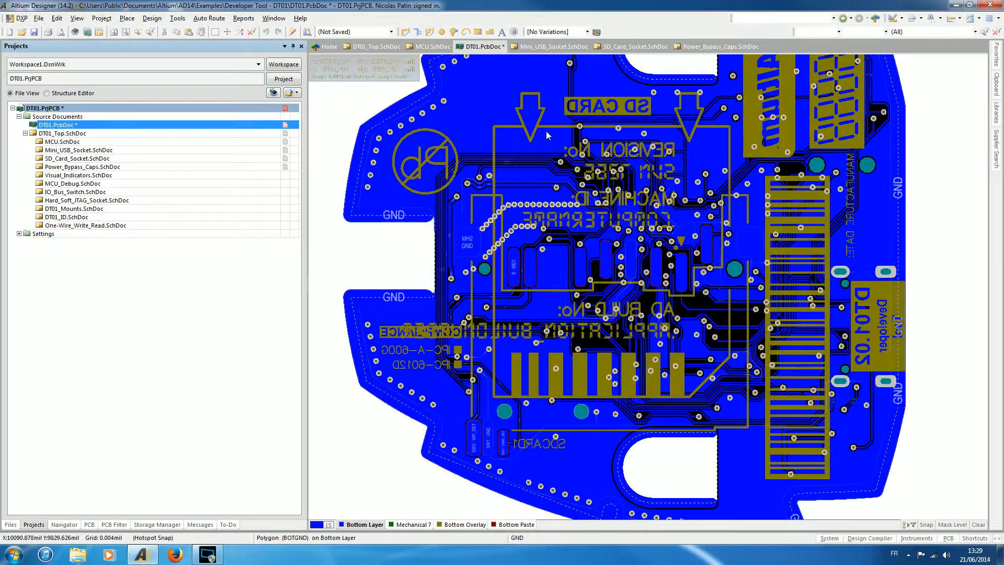
pyautogui.moveTo(830, 331); pyautogui.dragTo(881, 367, button='right')
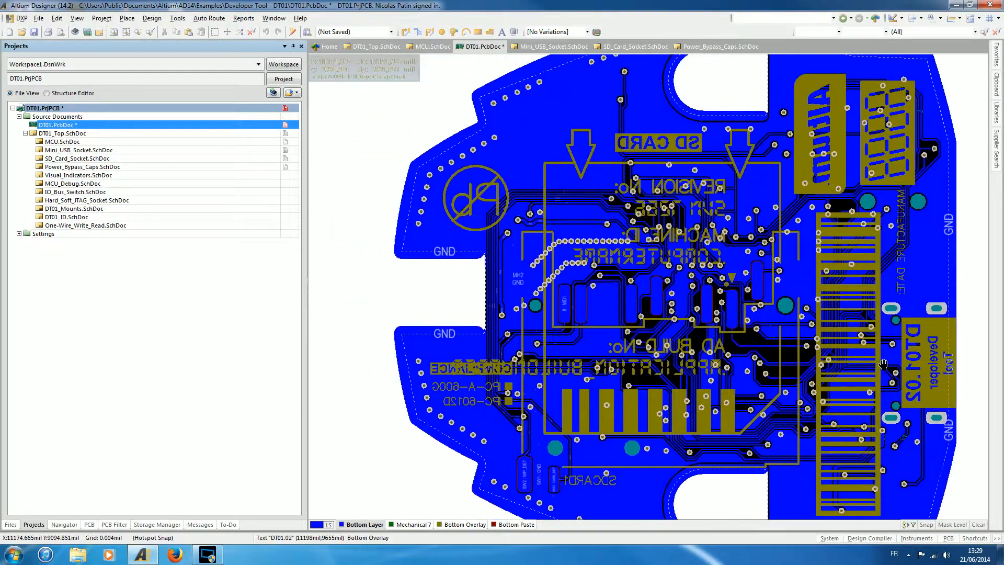
pyautogui.moveTo(701, 165); pyautogui.dragTo(633, 157, button='right')
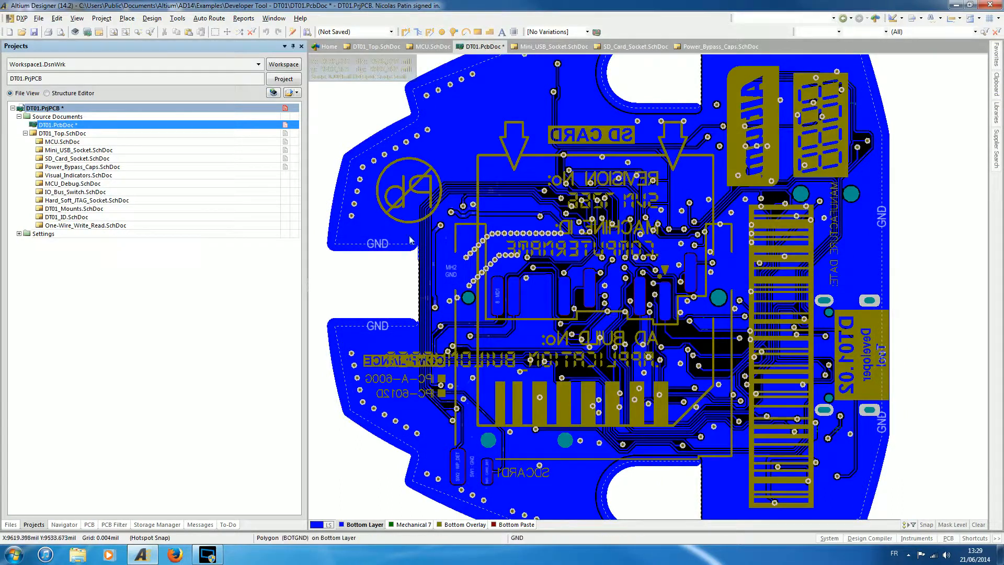
pyautogui.moveTo(439, 214); pyautogui.dragTo(400, 242, button='right')
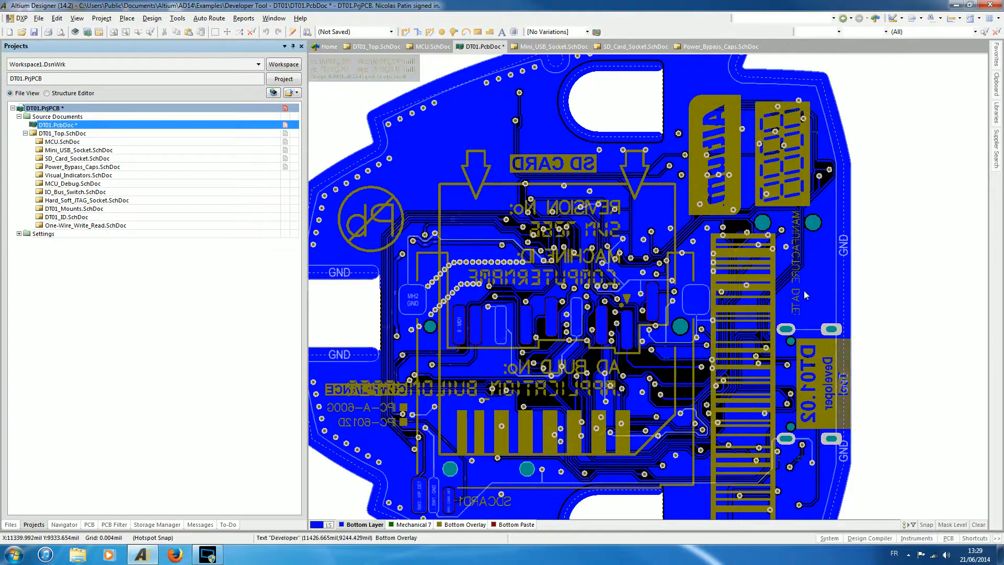
pyautogui.moveTo(757, 347); pyautogui.dragTo(699, 335, button='right')
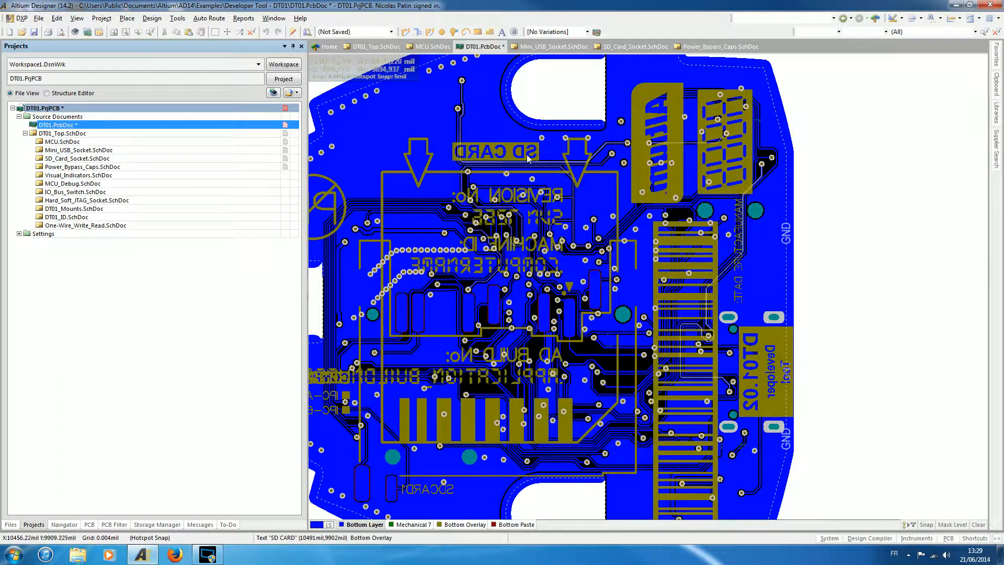
pyautogui.moveTo(513, 232); pyautogui.dragTo(606, 158, button='right')
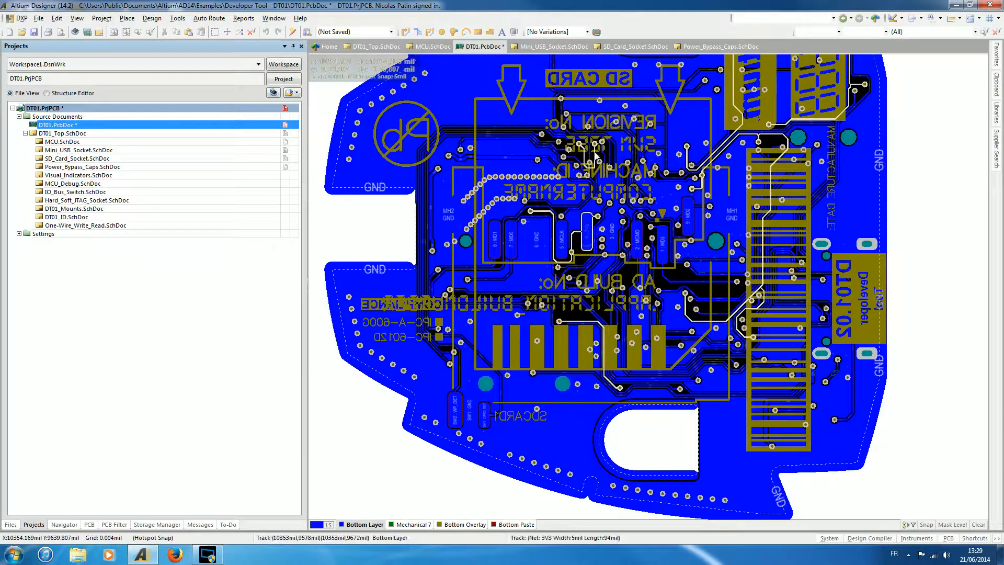
# - Bring Bottom Paste to the front, compare it with the Bottom Overlay, and return to Bottom Paste
pyautogui.click(516, 525)
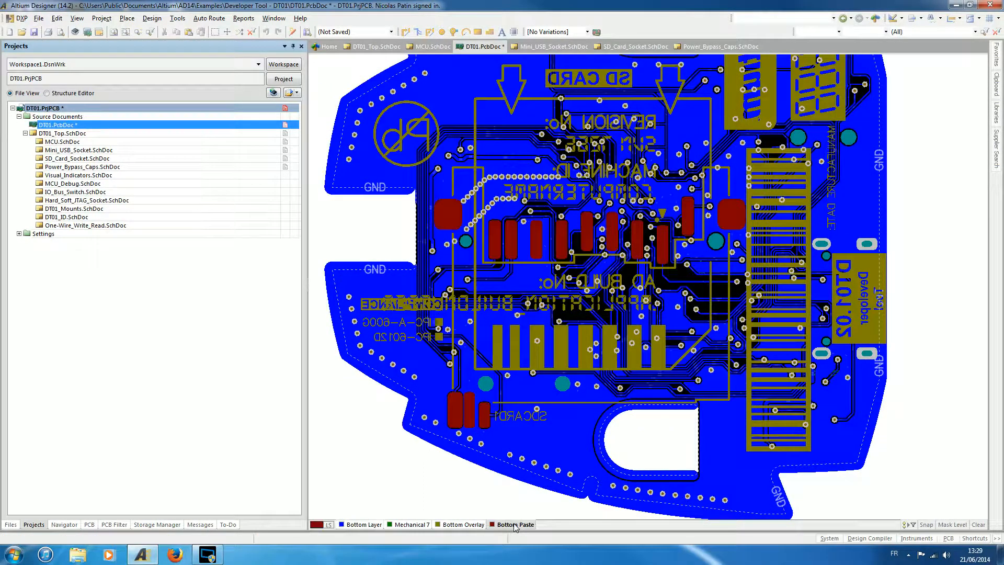
pyautogui.click(452, 525)
pyautogui.click(519, 525)
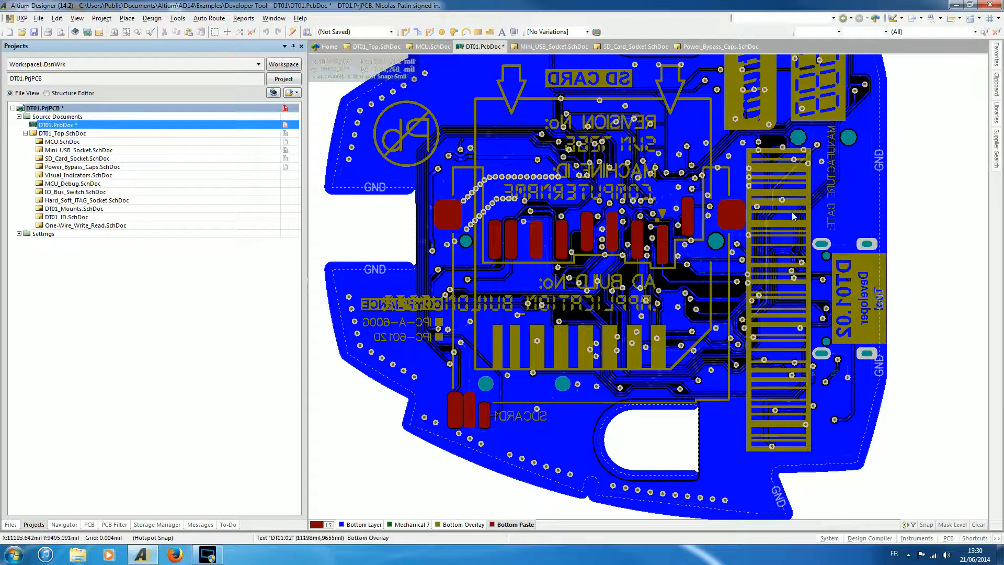
# - Review the whole bottom side of the board, then closely inspect the 5V0 tracks beside the Pb-free symbol
pyautogui.moveTo(827, 208); pyautogui.dragTo(674, 270, button='right')
pyautogui.keyDown('ctrl'); pyautogui.scroll(-2, 758, 247); pyautogui.keyUp('ctrl')
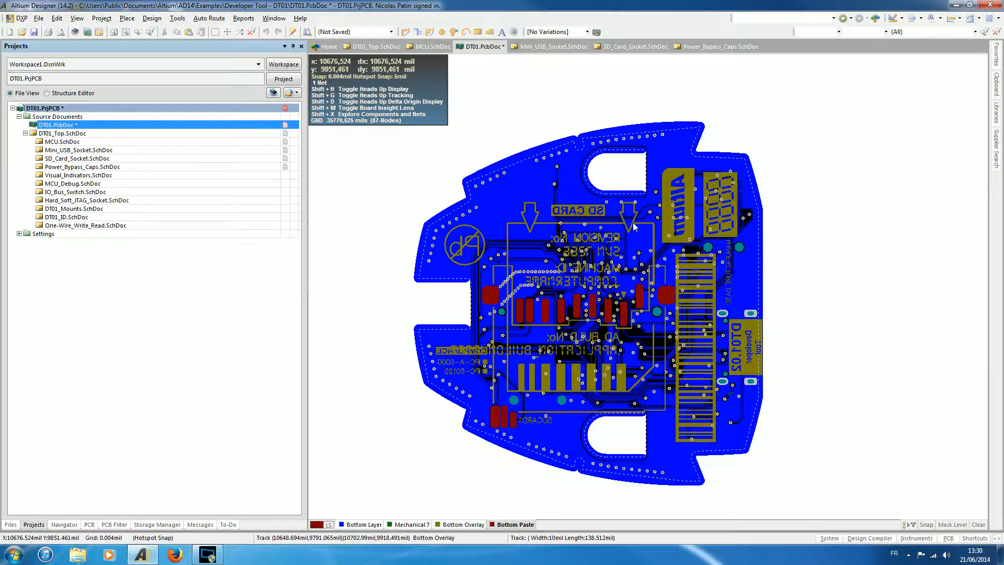
pyautogui.moveTo(617, 270); pyautogui.dragTo(642, 247, button='right')
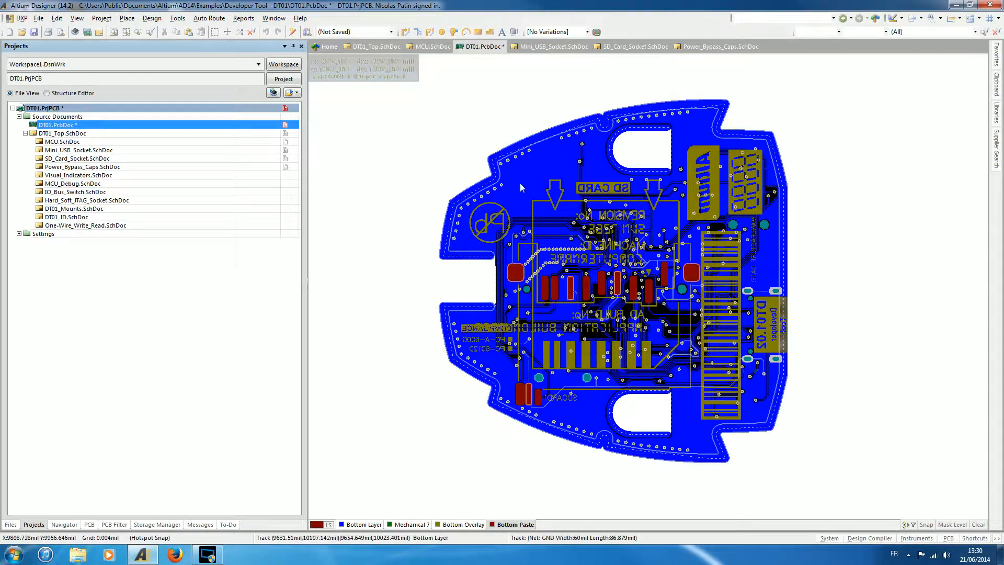
pyautogui.keyDown('ctrl'); pyautogui.scroll(7, 537, 239); pyautogui.keyUp('ctrl')
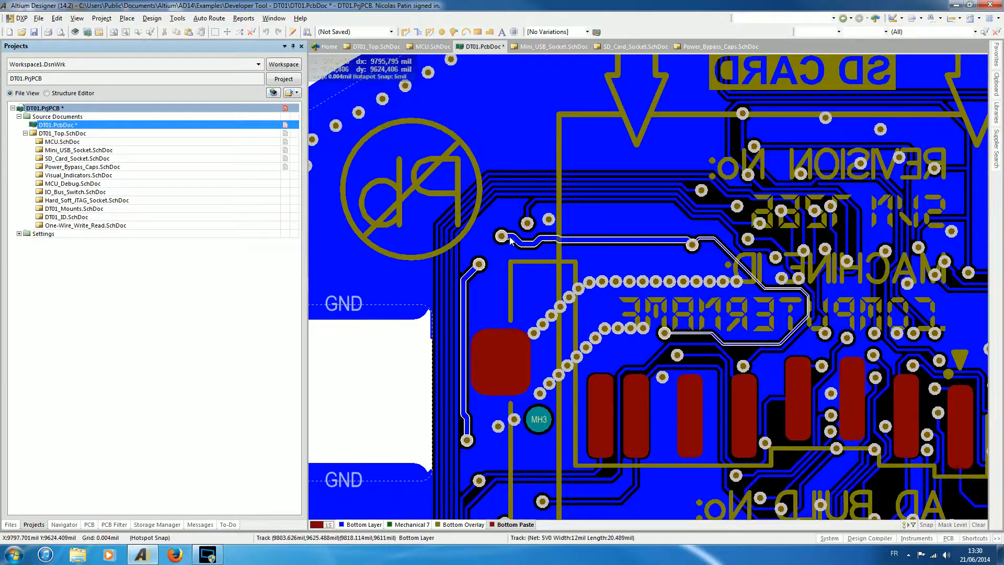
# - Examine the bottom-layer tracks from the Pb-free symbol across to the SD CARD arrows and the Altium logo
pyautogui.moveTo(515, 240); pyautogui.dragTo(620, 357, button='right')
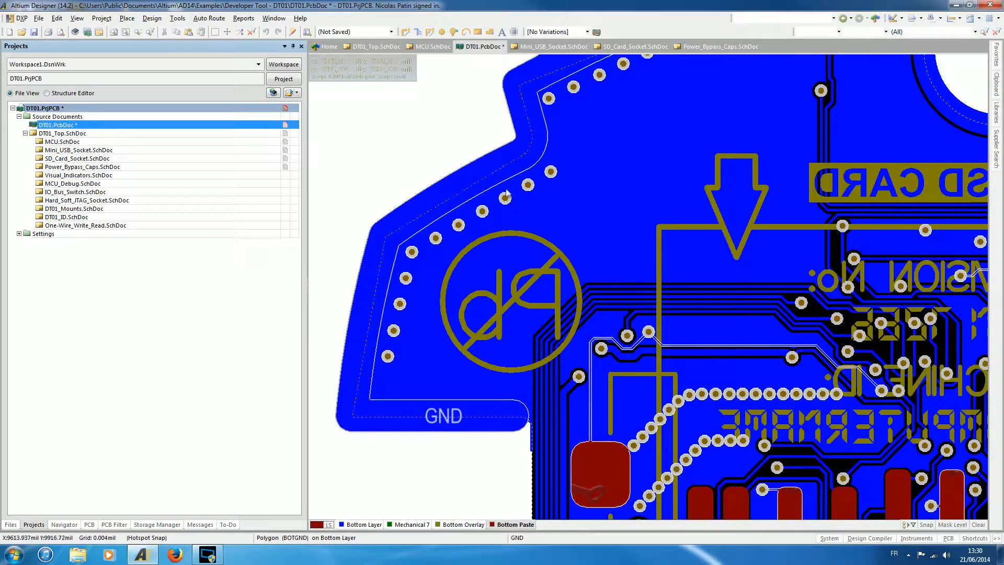
pyautogui.moveTo(746, 326); pyautogui.dragTo(619, 291, button='right')
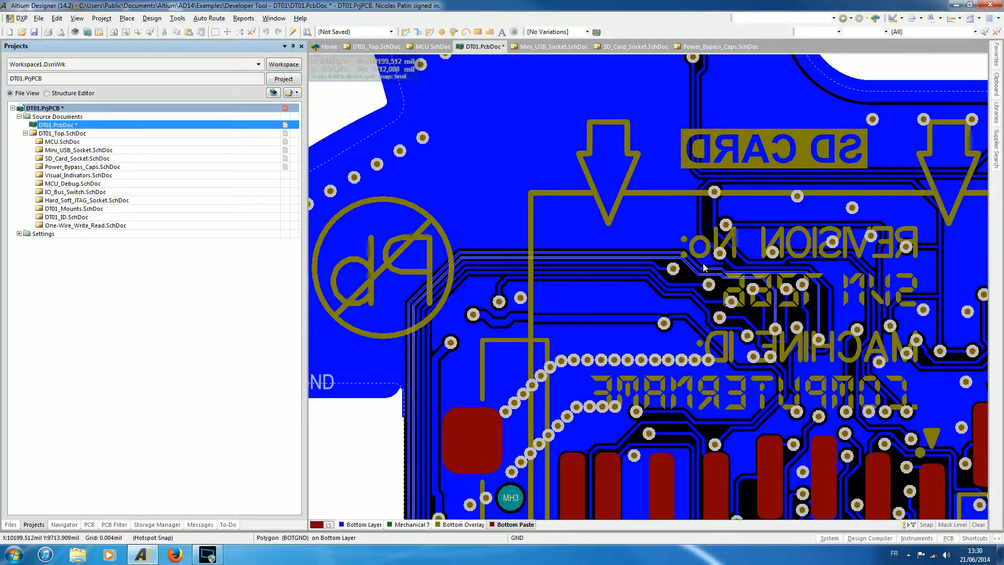
pyautogui.keyDown('ctrl'); pyautogui.scroll(-3, 716, 248); pyautogui.keyUp('ctrl')
pyautogui.moveTo(763, 262); pyautogui.dragTo(604, 230, button='right')
pyautogui.moveTo(734, 210); pyautogui.dragTo(581, 252, button='right')
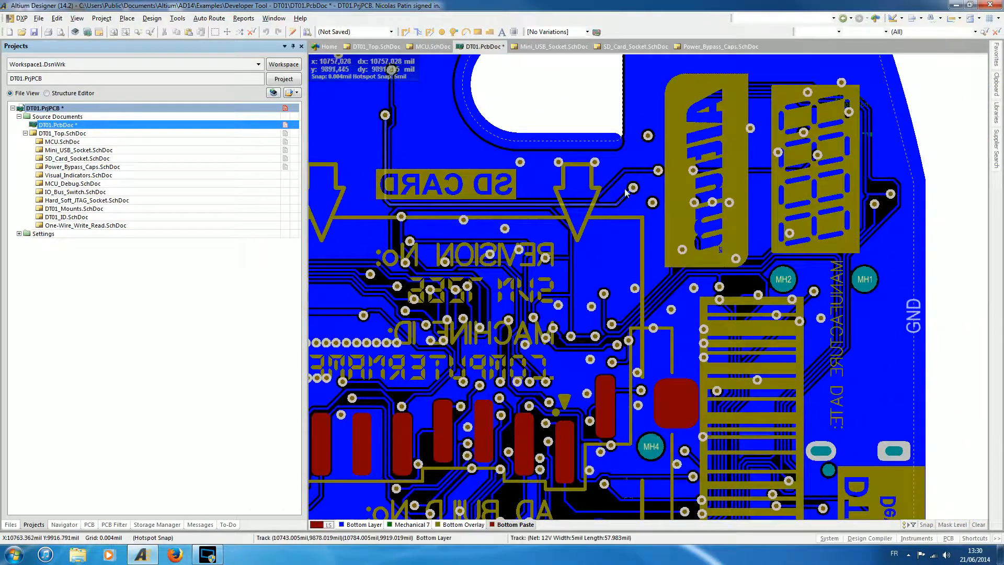
pyautogui.keyDown('ctrl'); pyautogui.scroll(1, 596, 167); pyautogui.keyUp('ctrl')
pyautogui.keyDown('ctrl'); pyautogui.scroll(2, 595, 167); pyautogui.keyUp('ctrl')
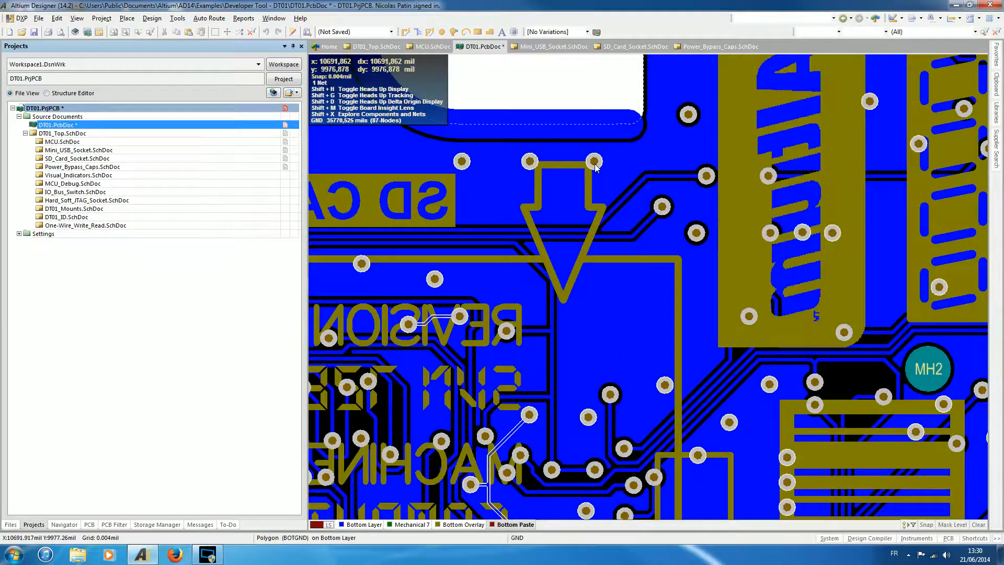
pyautogui.keyDown('ctrl'); pyautogui.scroll(-4, 613, 172); pyautogui.keyUp('ctrl')
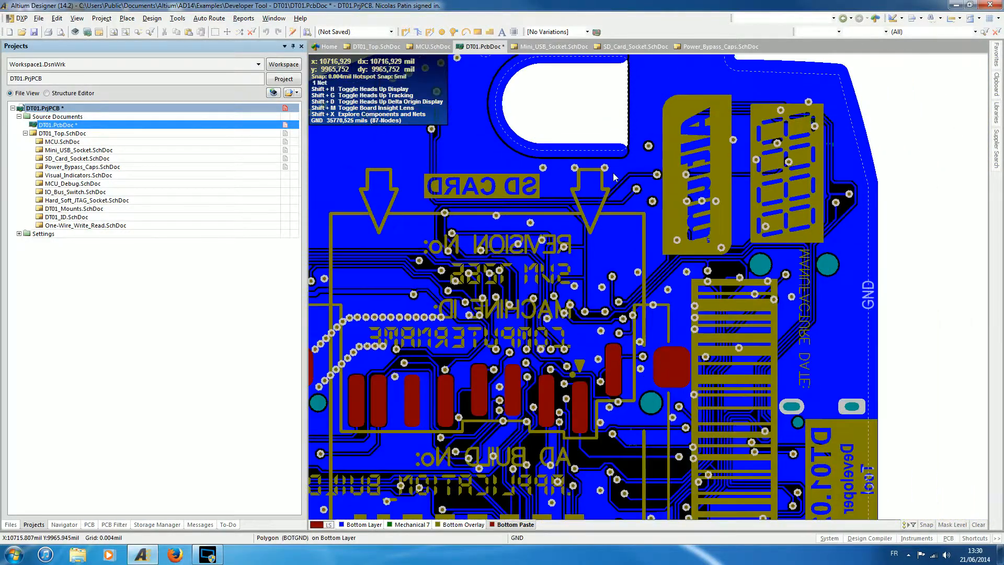
pyautogui.moveTo(614, 177); pyautogui.dragTo(707, 230, button='right')
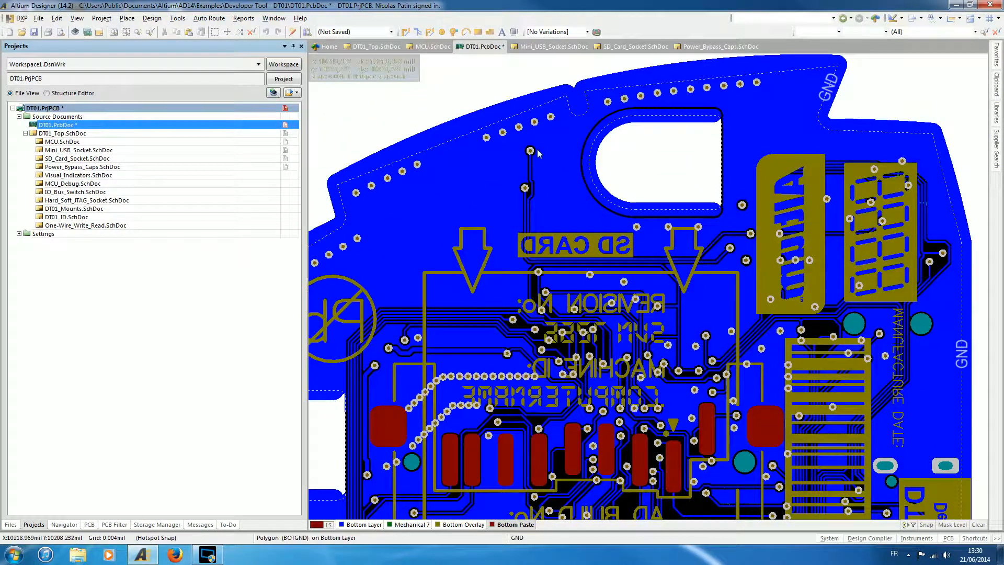
# - Inspect the VPP_ON track near the board's upper edge and the bottom routing around the SD card socket pads
pyautogui.moveTo(529, 151)
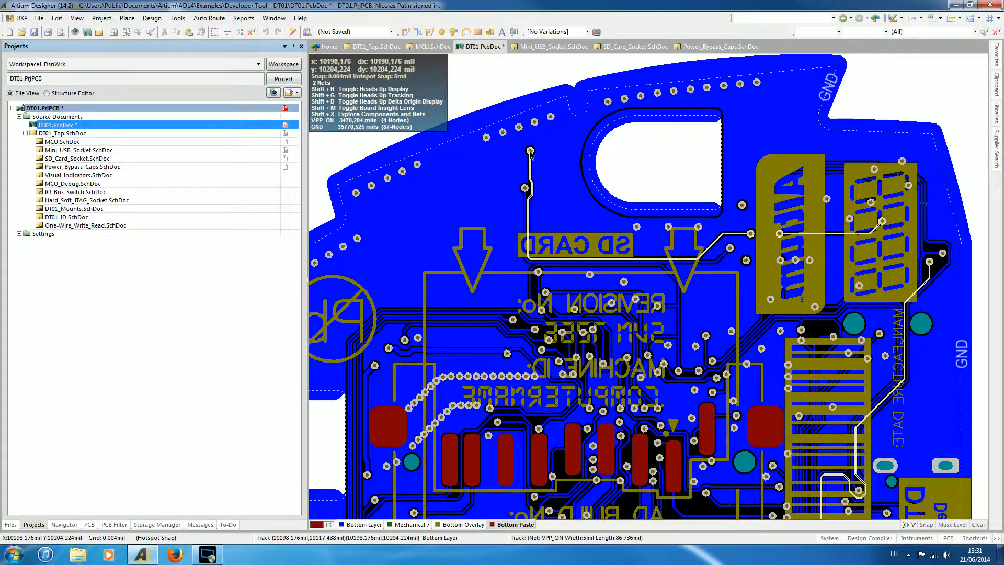
pyautogui.moveTo(530, 152); pyautogui.dragTo(507, 53, button='right')
pyautogui.keyDown('ctrl'); pyautogui.scroll(-1, 590, 344); pyautogui.keyUp('ctrl')
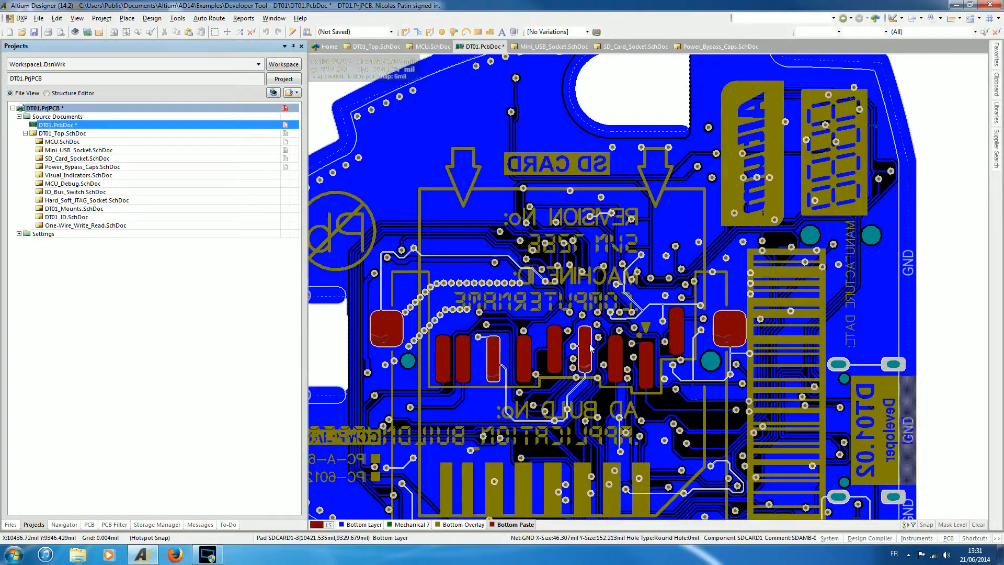
pyautogui.keyDown('ctrl'); pyautogui.scroll(-1, 590, 347); pyautogui.keyUp('ctrl')
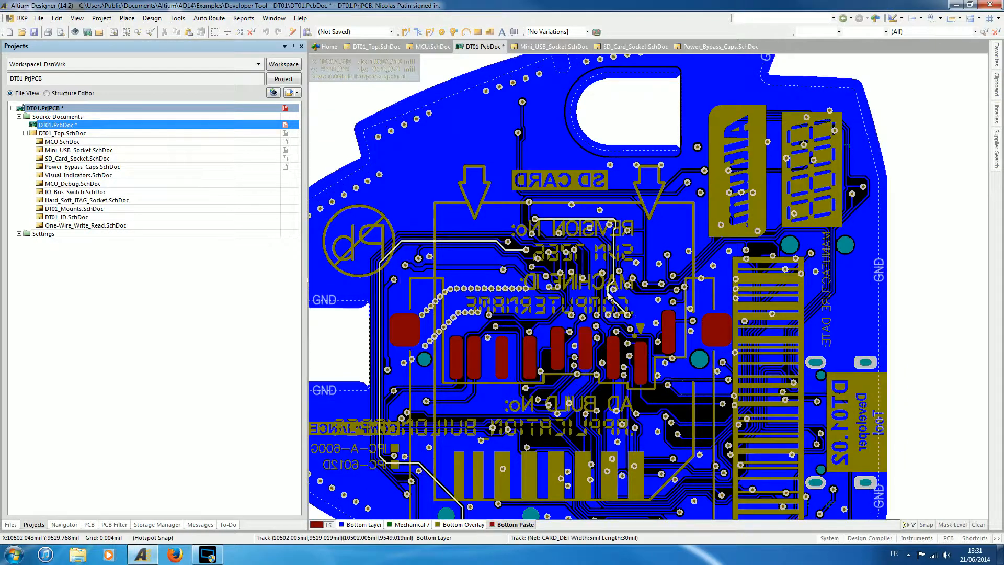
pyautogui.moveTo(608, 296)
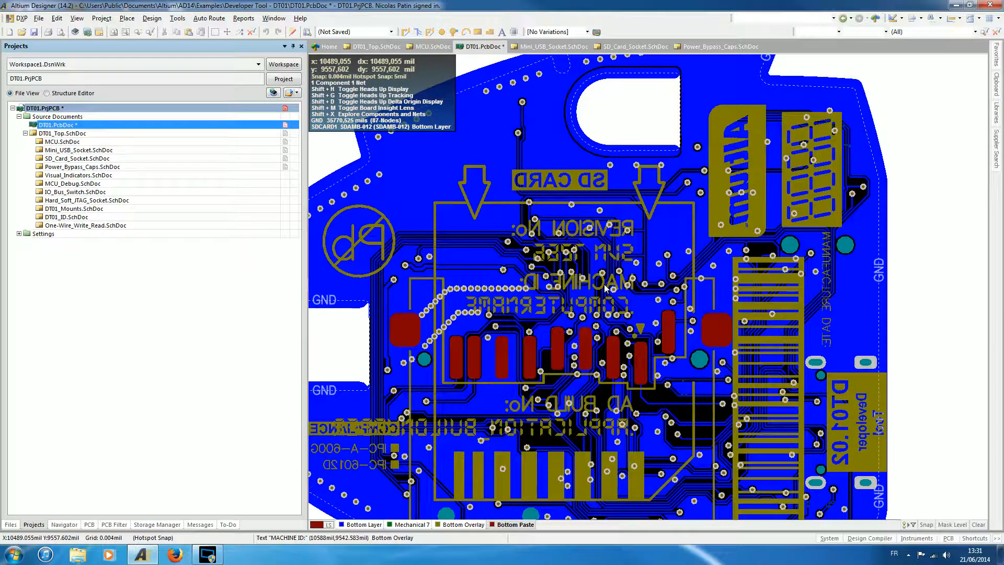
pyautogui.moveTo(660, 264); pyautogui.dragTo(614, 230, button='right')
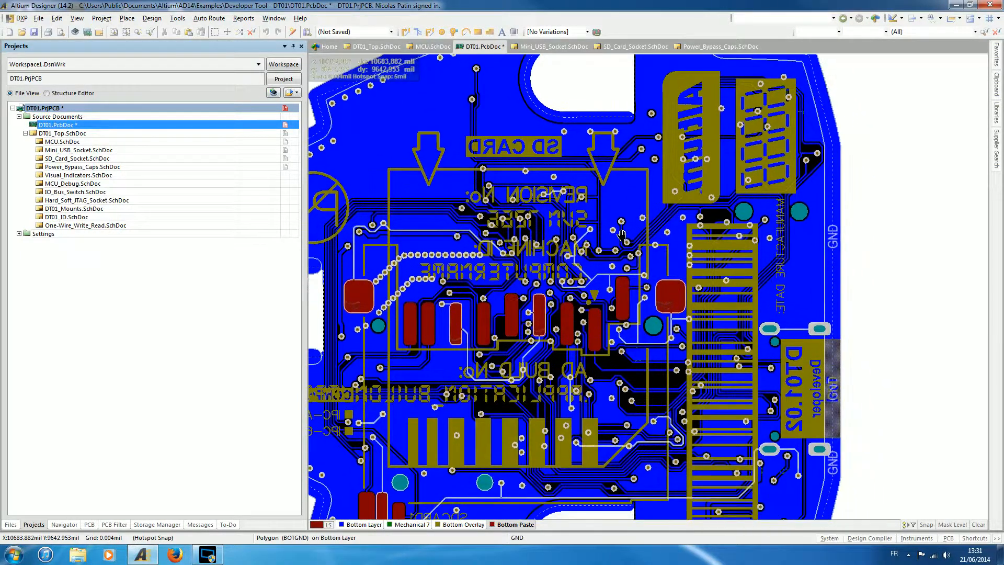
pyautogui.moveTo(368, 223); pyautogui.dragTo(512, 302, button='right')
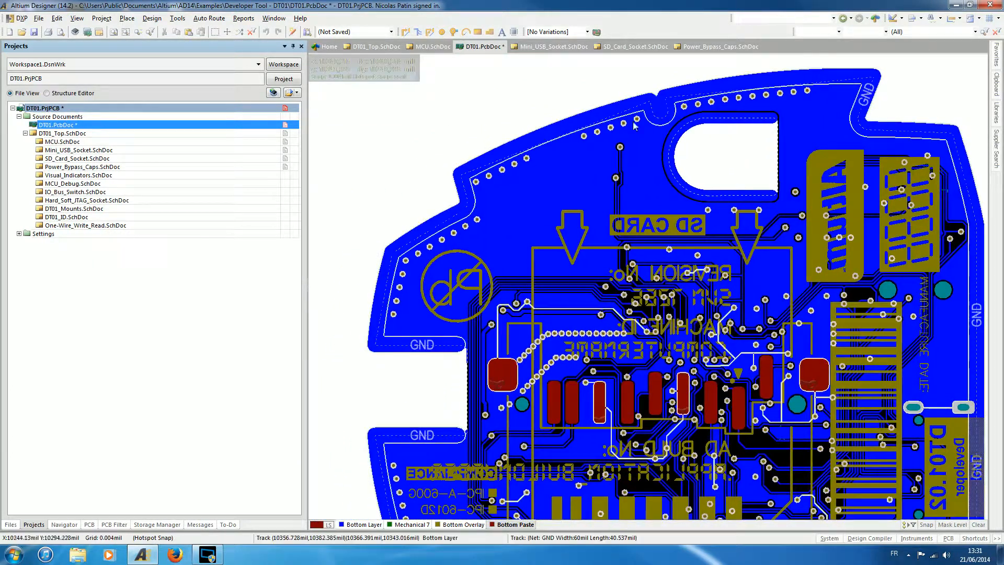
# - Closely inspect the GND vias along the stepped board edge above the Pb-free symbol
pyautogui.keyDown('ctrl'); pyautogui.scroll(2, 622, 153); pyautogui.keyUp('ctrl')
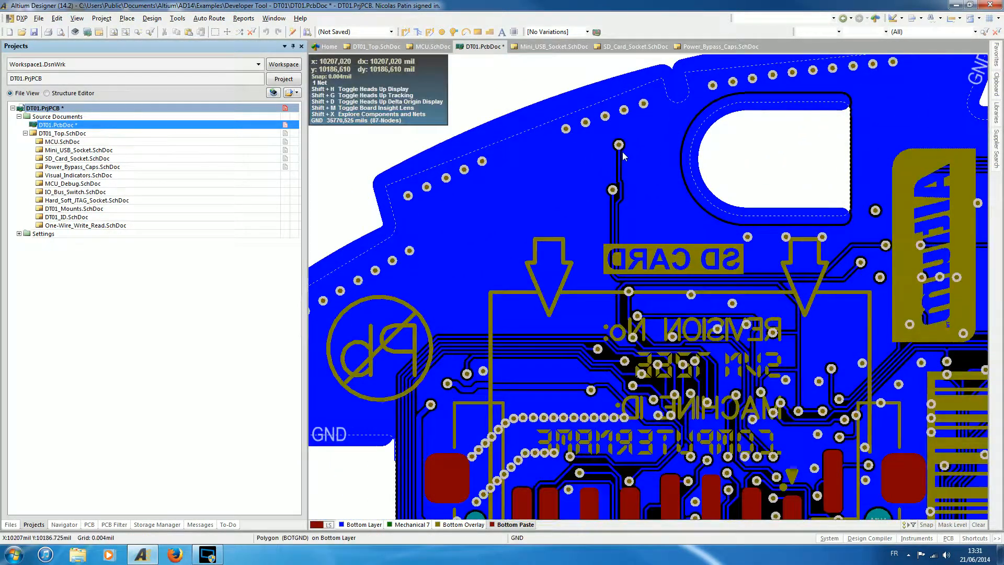
pyautogui.moveTo(535, 193); pyautogui.dragTo(633, 246, button='right')
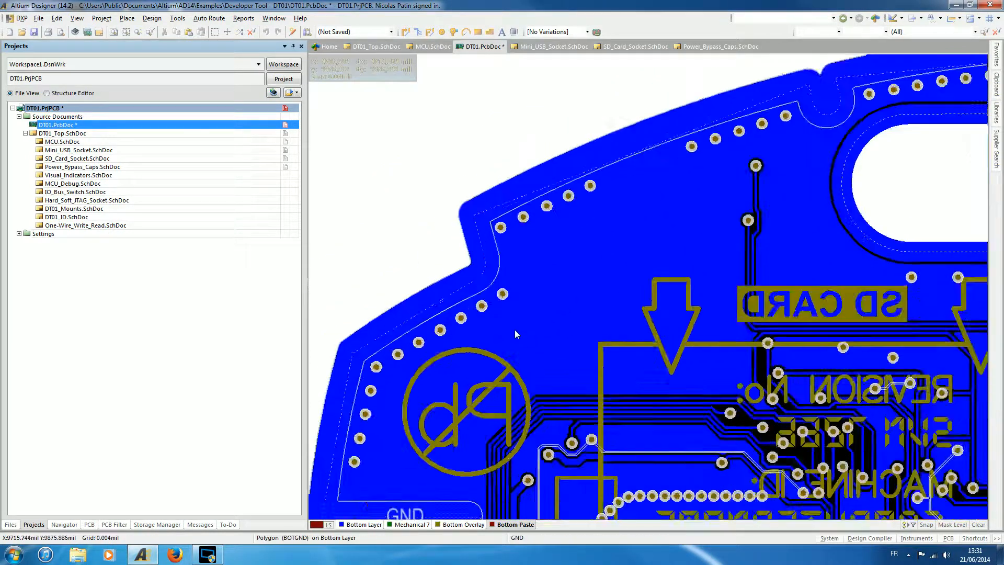
pyautogui.keyDown('ctrl'); pyautogui.scroll(3, 515, 329); pyautogui.keyUp('ctrl')
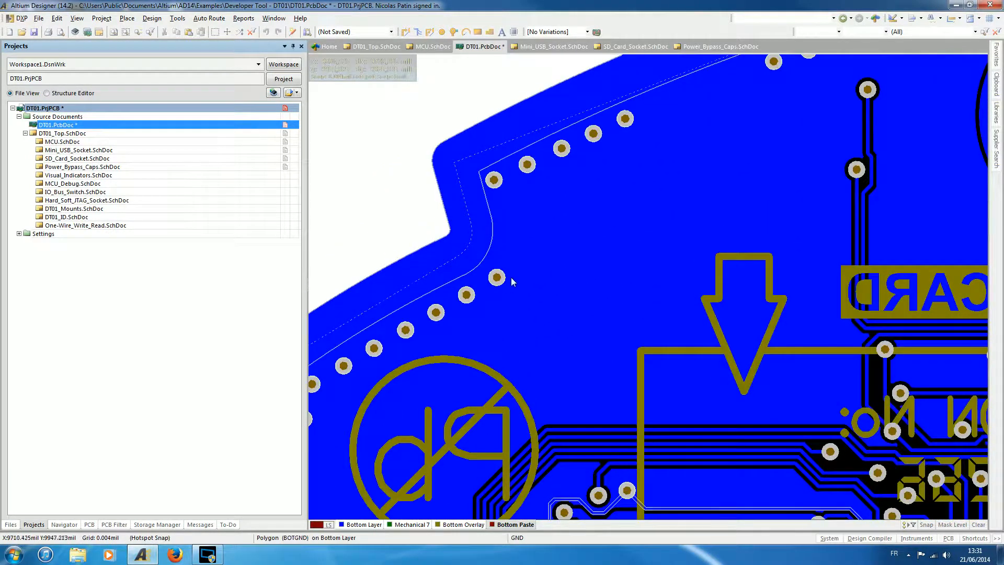
pyautogui.moveTo(581, 243); pyautogui.dragTo(549, 279)
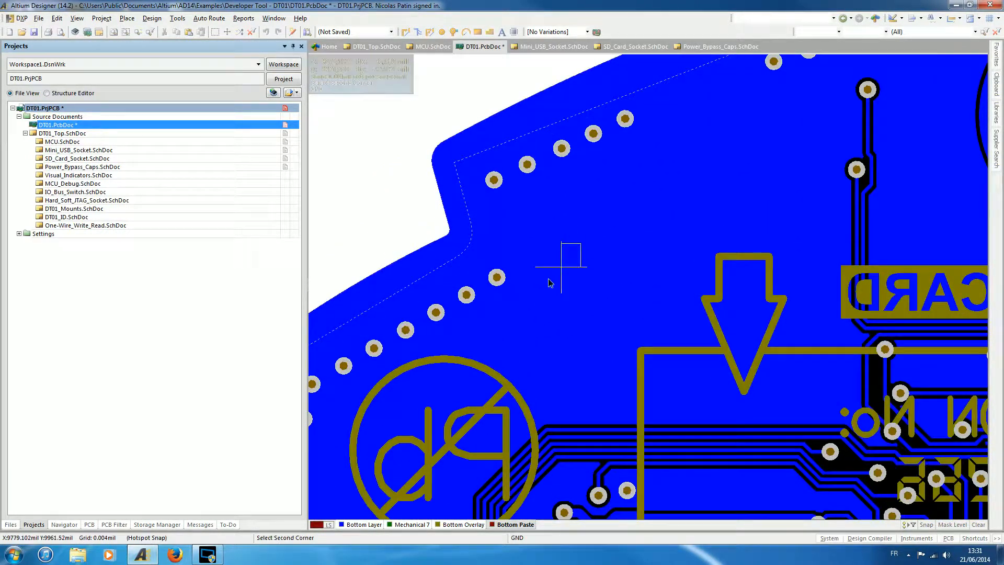
pyautogui.click(462, 339)
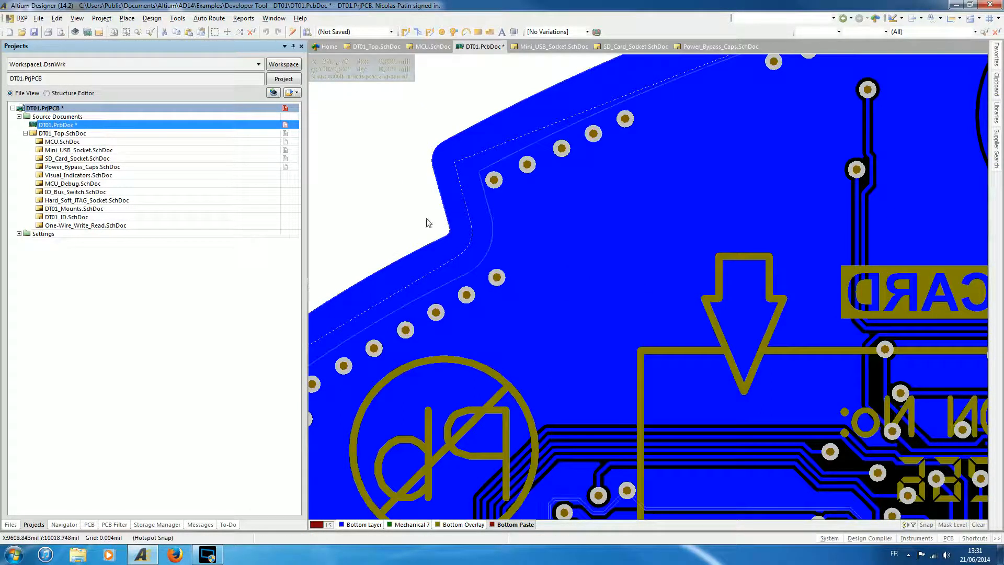
# - Review the GND border and its edge vias around the bottom side, from the Pb-free symbol to the SDCARD1 label and back
pyautogui.keyDown('ctrl'); pyautogui.scroll(-3, 689, 259); pyautogui.keyUp('ctrl')
pyautogui.moveTo(688, 259); pyautogui.dragTo(583, 276, button='right')
pyautogui.keyDown('ctrl'); pyautogui.scroll(-3, 665, 251); pyautogui.keyUp('ctrl')
pyautogui.moveTo(715, 286); pyautogui.dragTo(651, 147, button='right')
pyautogui.moveTo(337, 422); pyautogui.dragTo(435, 425, button='right')
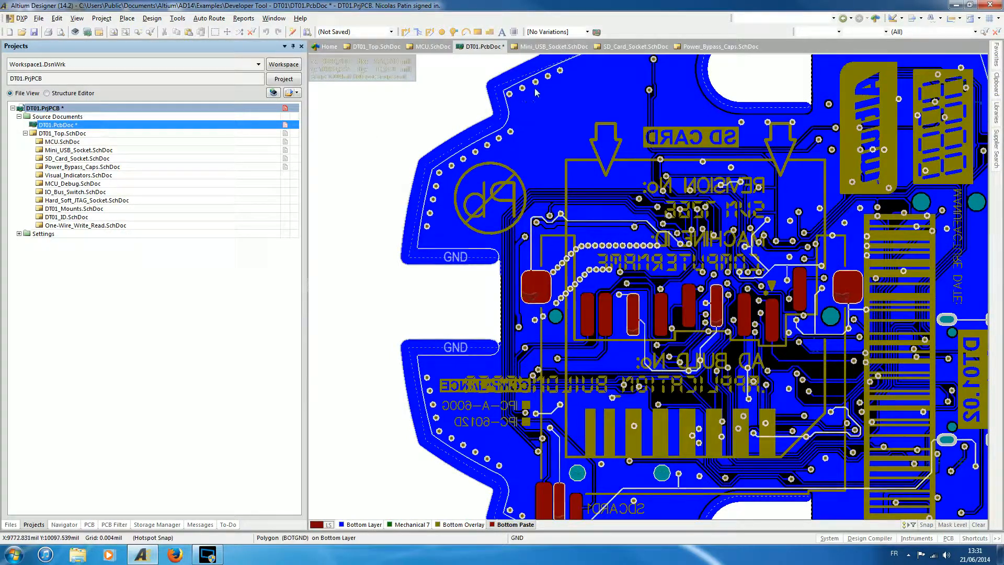
pyautogui.moveTo(639, 137); pyautogui.dragTo(587, 116, button='right')
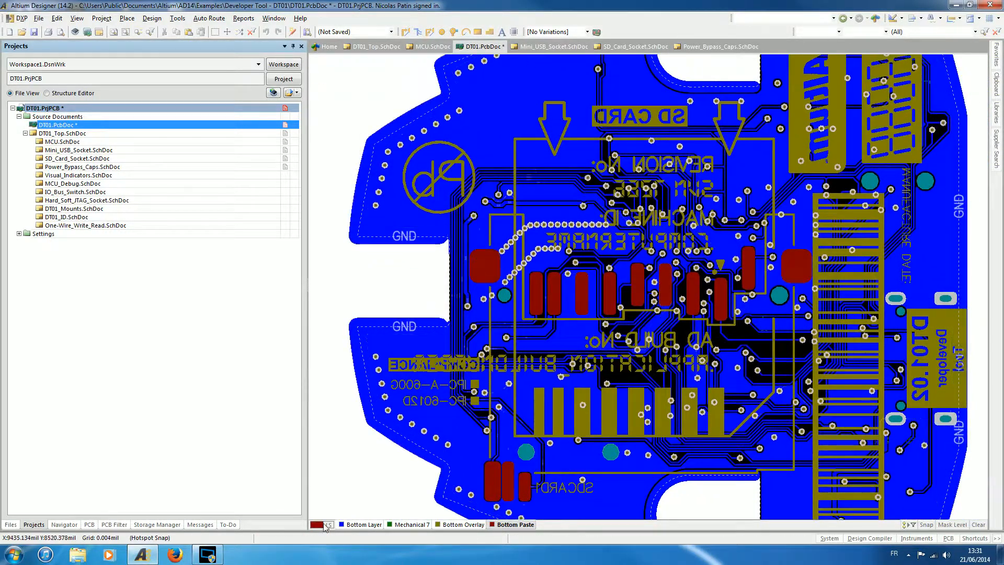
pyautogui.moveTo(658, 385); pyautogui.dragTo(585, 283, button='right')
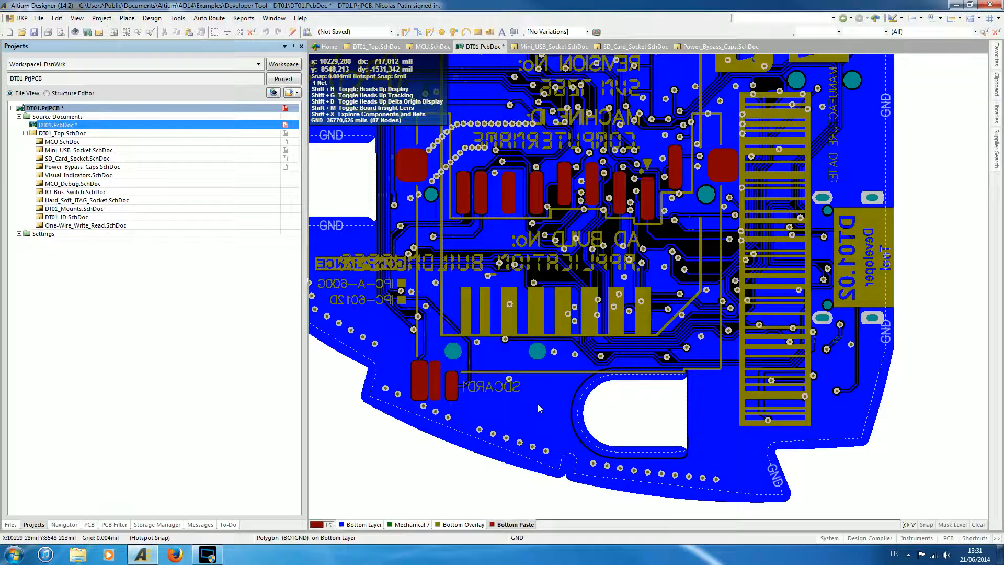
pyautogui.moveTo(365, 327); pyautogui.dragTo(533, 402, button='right')
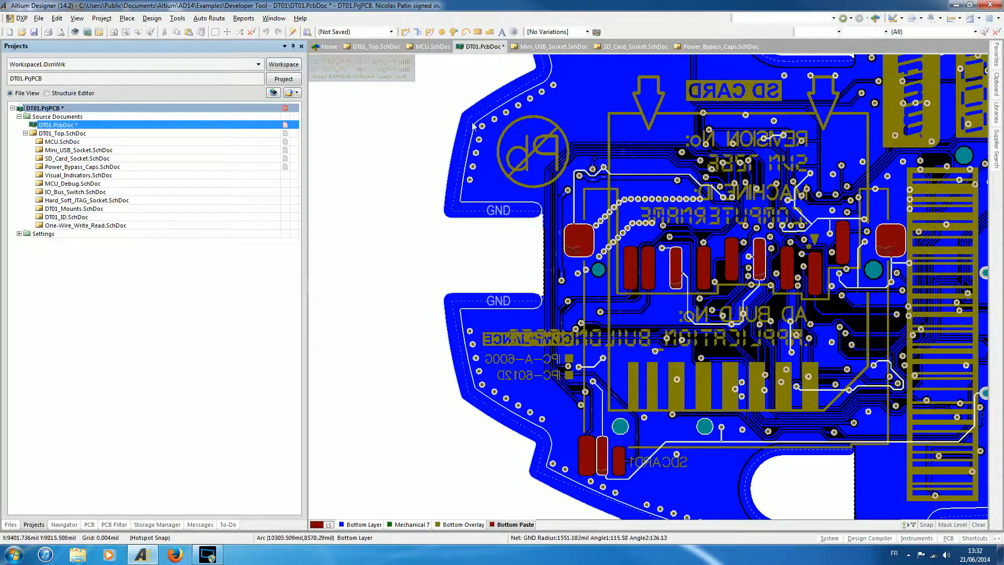
pyautogui.moveTo(767, 197); pyautogui.dragTo(669, 278, button='right')
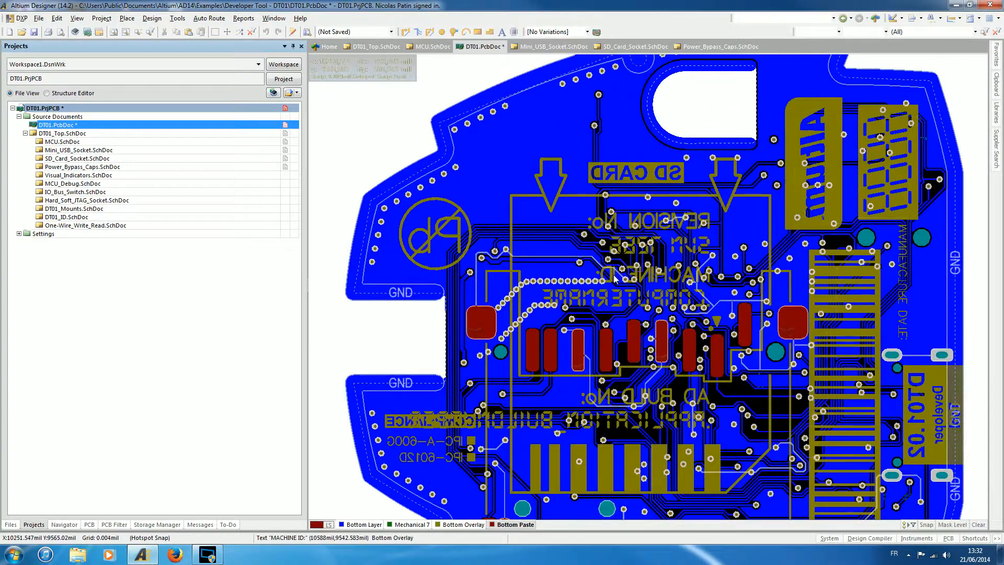
pyautogui.moveTo(615, 279); pyautogui.dragTo(651, 349, button='right')
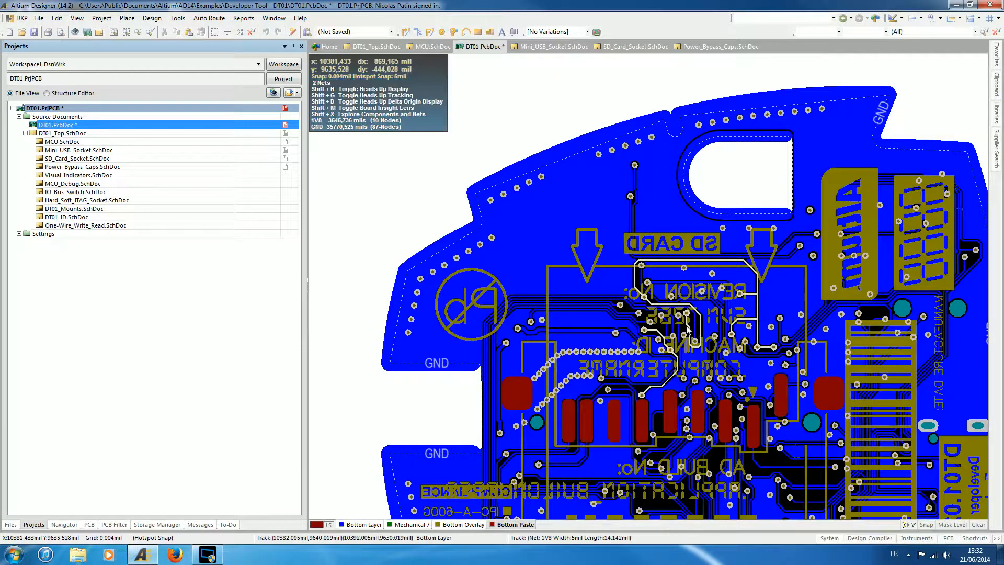
# - Examine the GND vias along the upper and lower board edges and around the two rounded cutouts
pyautogui.scroll(-3, 575, 262)
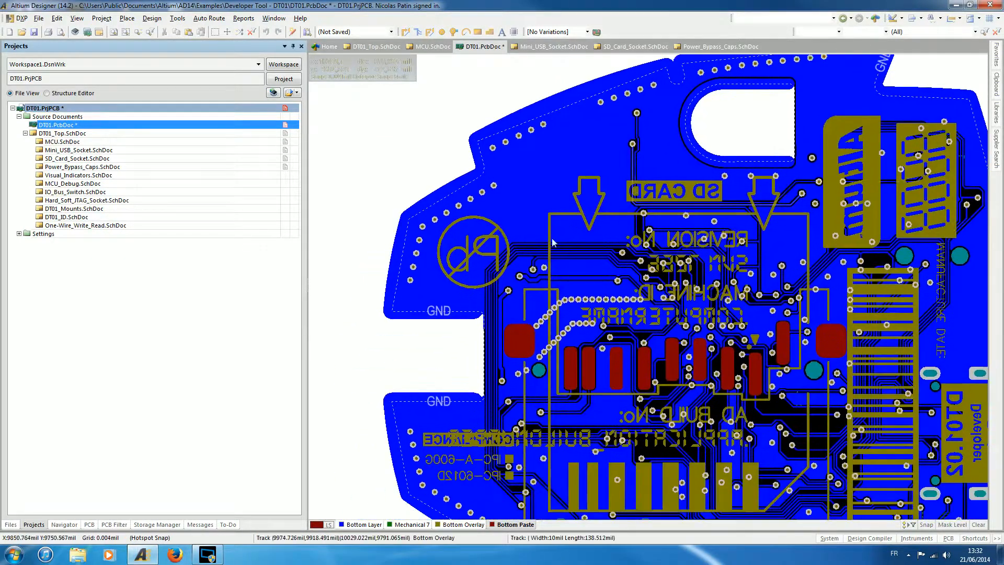
pyautogui.scroll(-2, 502, 172)
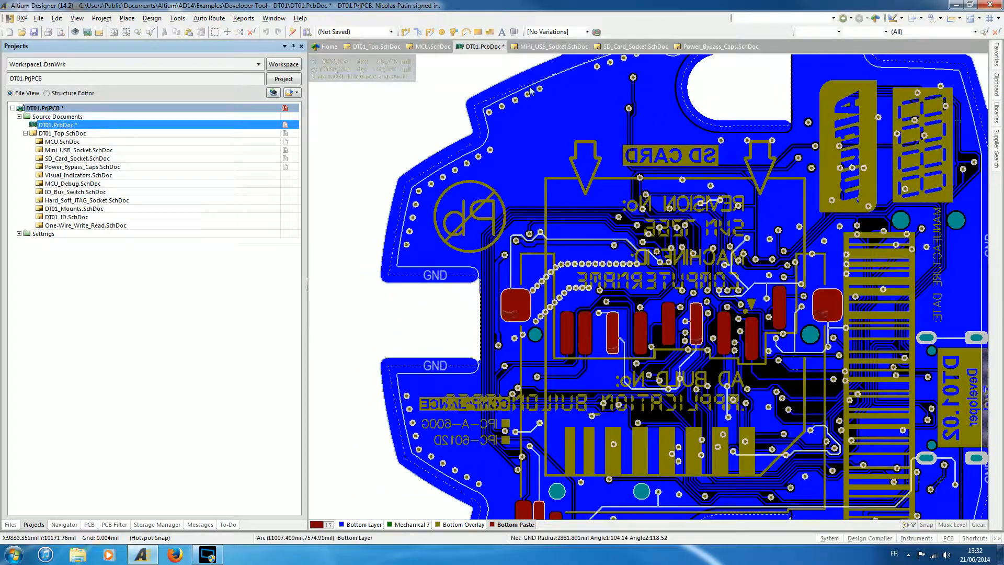
pyautogui.moveTo(557, 496); pyautogui.dragTo(489, 380, button='right')
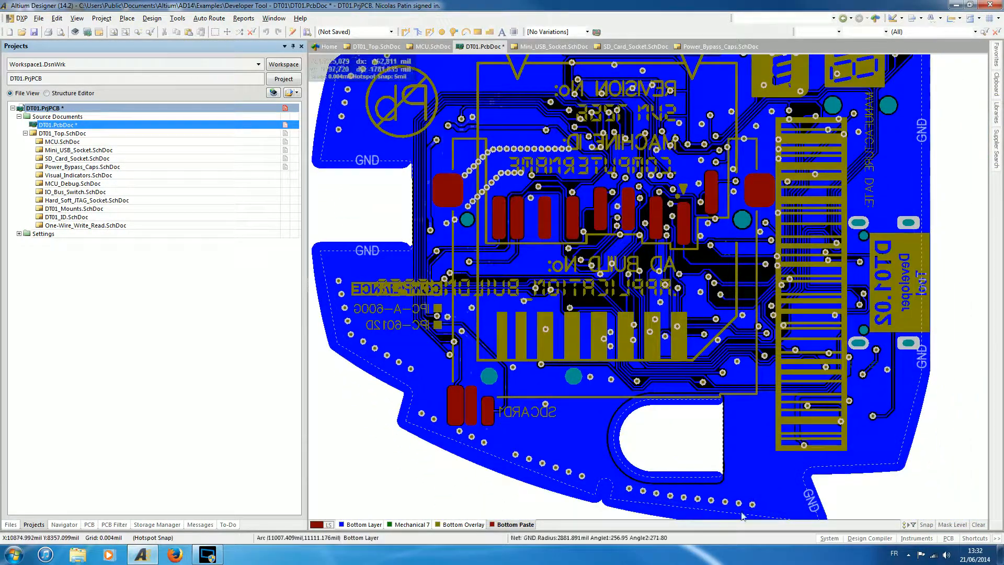
pyautogui.moveTo(809, 313); pyautogui.dragTo(859, 438, button='right')
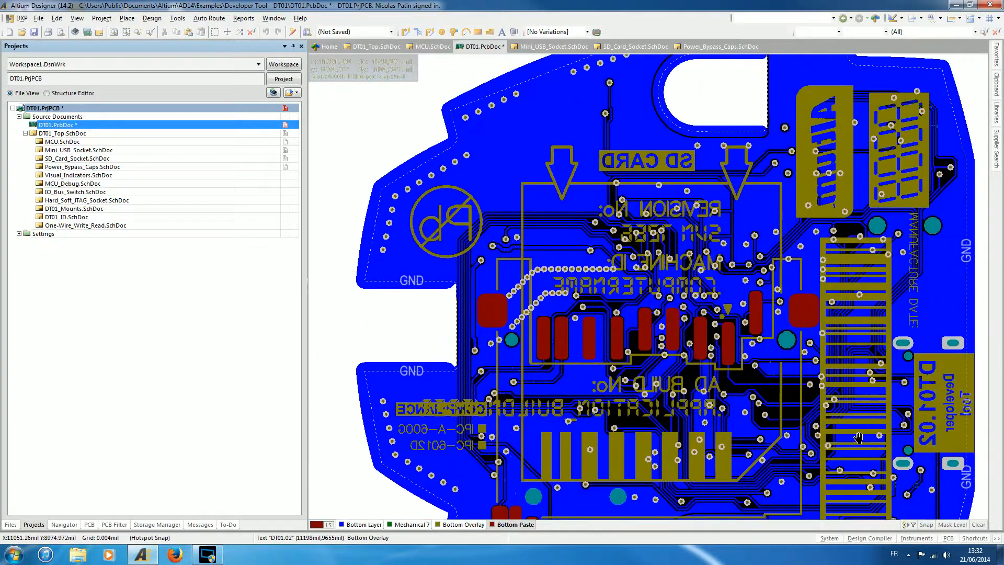
pyautogui.scroll(6, 653, 266)
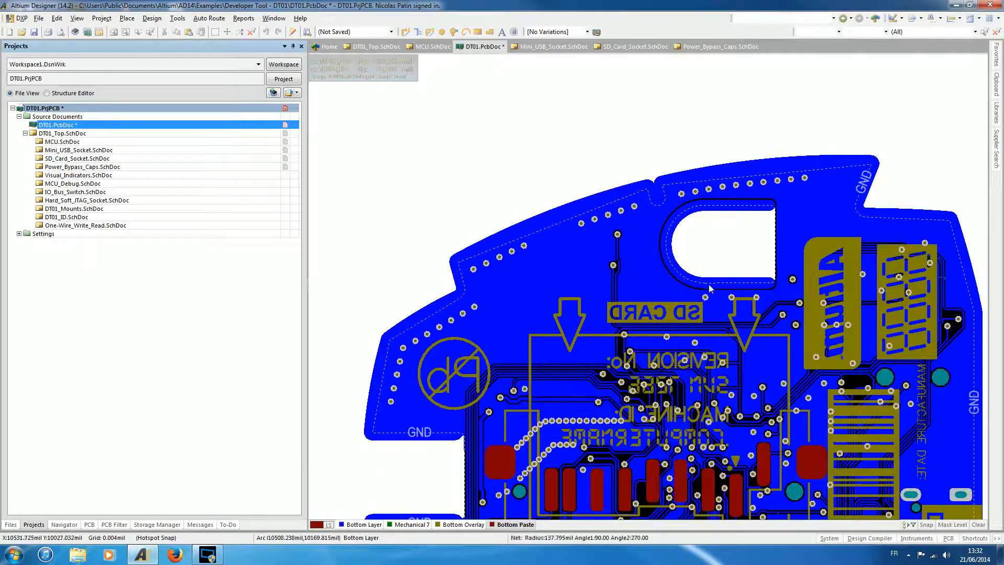
# - Survey the SD card socket pads, the lower board edge and the area around the DT01.02 label
pyautogui.moveTo(754, 235); pyautogui.dragTo(710, 125, button='right')
pyautogui.moveTo(753, 413); pyautogui.dragTo(701, 259, button='right')
pyautogui.moveTo(772, 281); pyautogui.dragTo(722, 238, button='right')
pyautogui.moveTo(680, 313); pyautogui.dragTo(810, 304, button='right')
pyautogui.moveTo(607, 283); pyautogui.dragTo(658, 388, button='right')
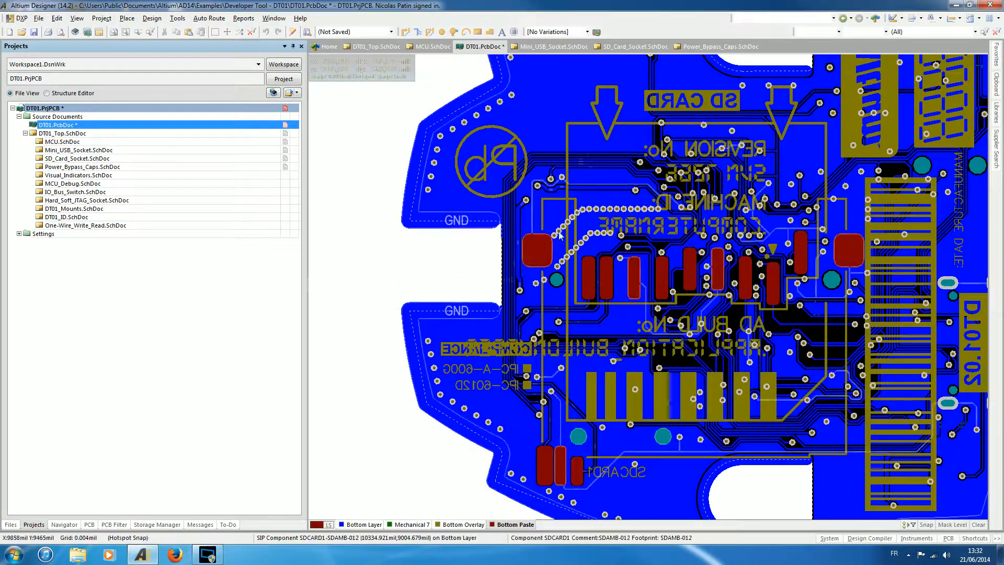
pyautogui.moveTo(728, 258); pyautogui.dragTo(549, 233, button='right')
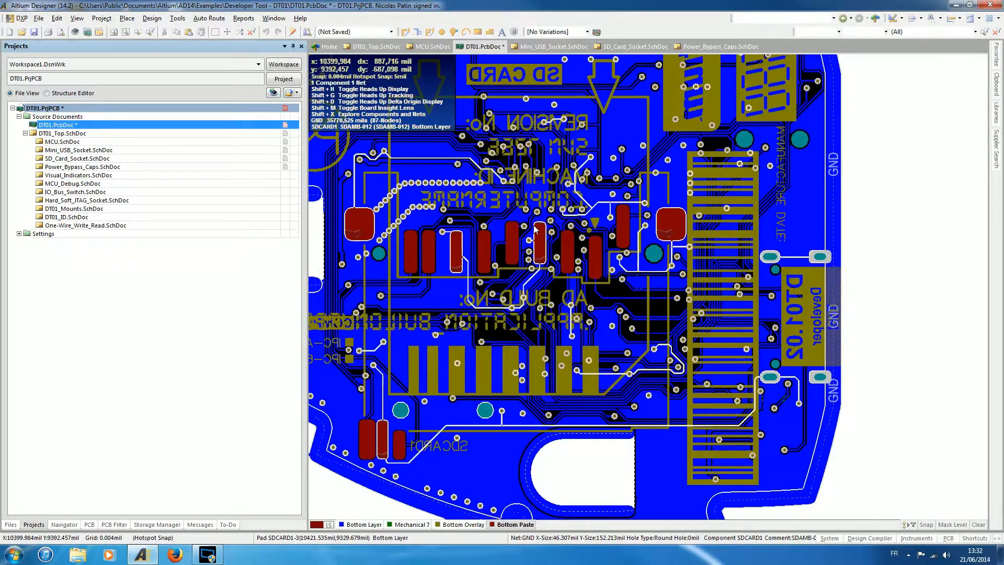
pyautogui.moveTo(535, 229); pyautogui.dragTo(733, 180, button='right')
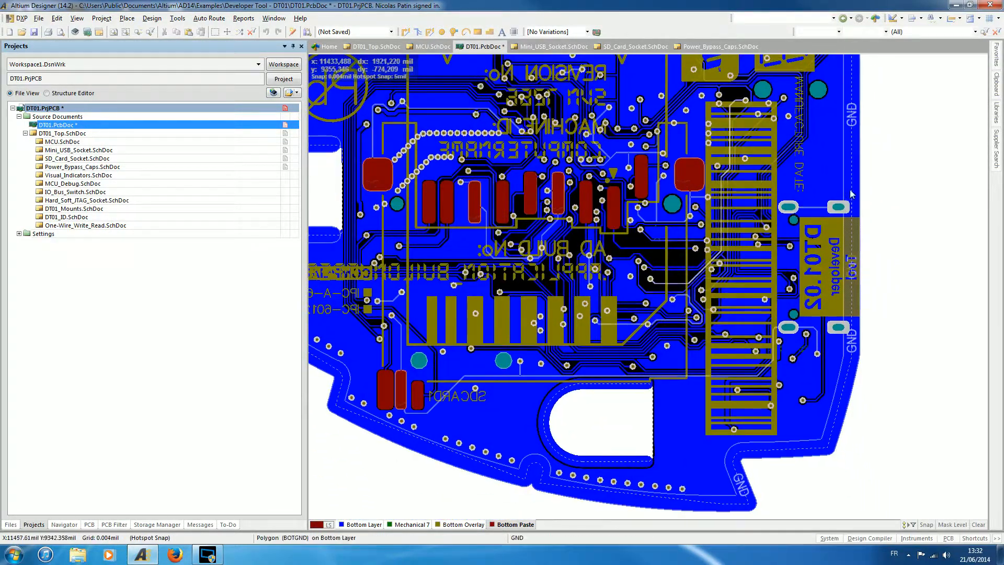
# - Inspect holes MH1 and MH2 near the barcode, then closely examine MH4 beside the SD card socket pad
pyautogui.moveTo(797, 219); pyautogui.dragTo(753, 387, button='right')
pyautogui.keyDown('ctrl'); pyautogui.scroll(1, 684, 223); pyautogui.keyUp('ctrl')
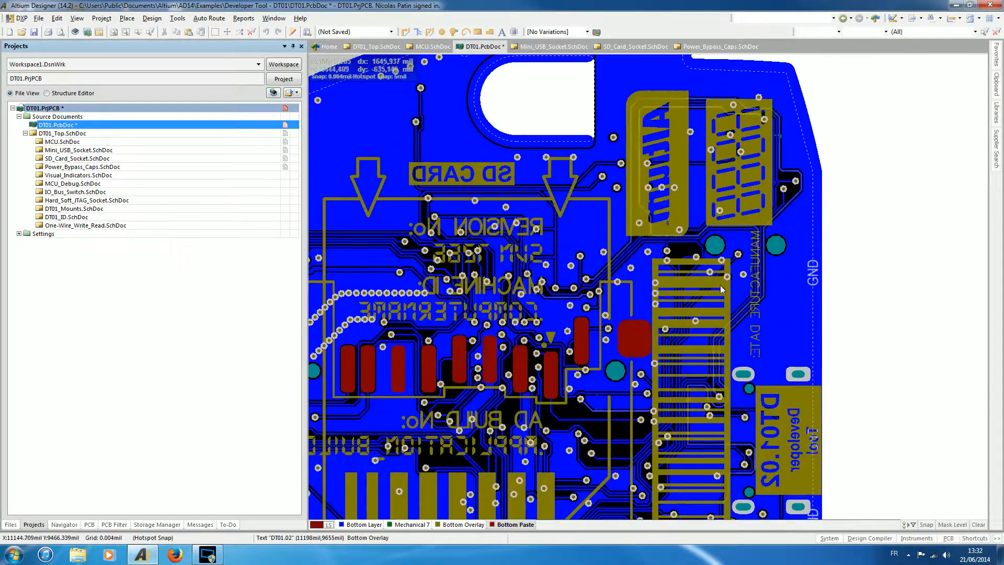
pyautogui.keyDown('ctrl'); pyautogui.scroll(5, 710, 254); pyautogui.keyUp('ctrl')
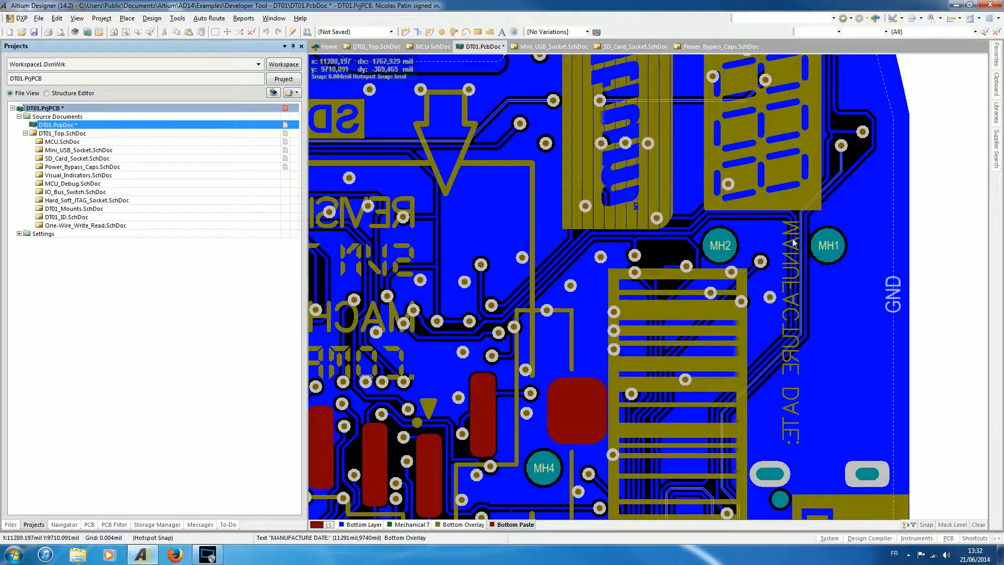
pyautogui.moveTo(547, 473); pyautogui.dragTo(560, 347, button='right')
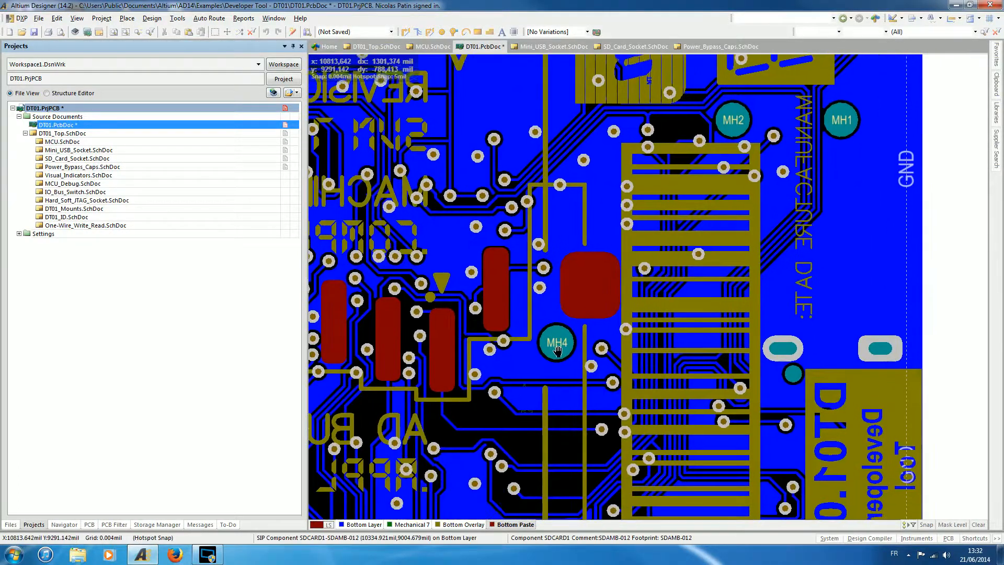
pyautogui.keyDown('ctrl'); pyautogui.scroll(3, 560, 348); pyautogui.keyUp('ctrl')
pyautogui.keyDown('ctrl'); pyautogui.scroll(2, 560, 346); pyautogui.keyUp('ctrl')
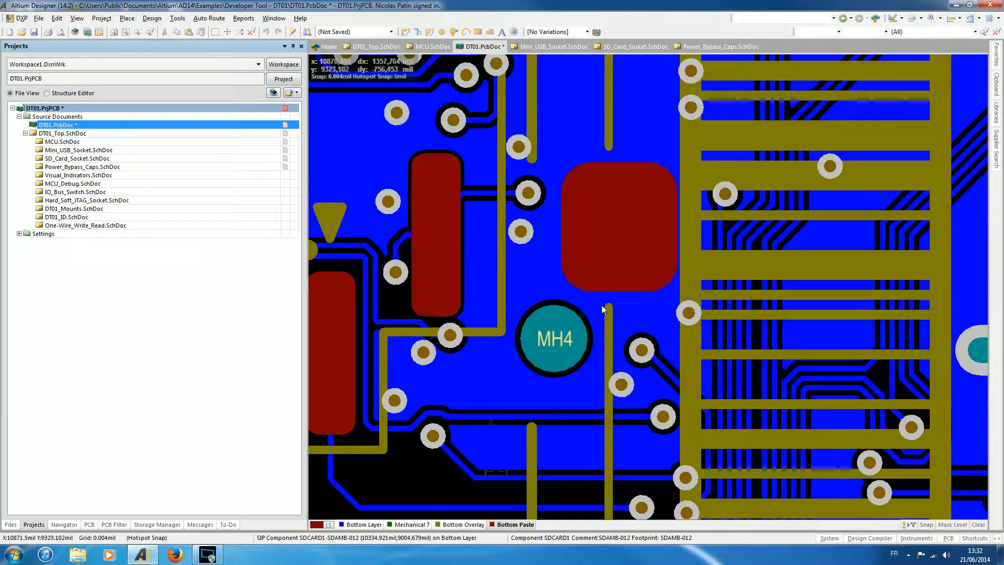
# - Survey the bottom side from MH4 along the barcode, past holes MH1 and MH2, to the DT01.02 label
pyautogui.keyDown('ctrl'); pyautogui.scroll(-4, 713, 242); pyautogui.keyUp('ctrl')
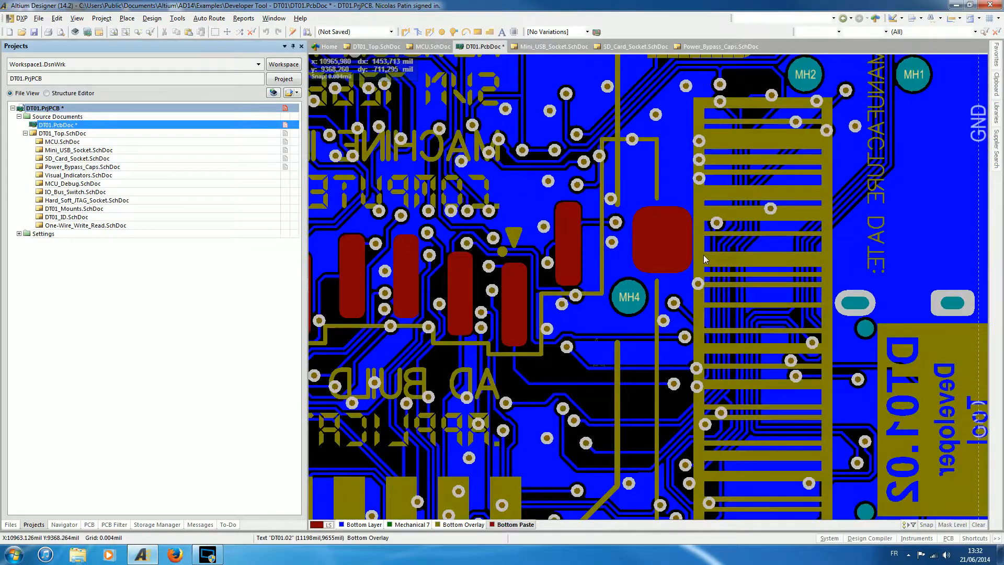
pyautogui.keyDown('ctrl'); pyautogui.scroll(3, 536, 219); pyautogui.keyUp('ctrl')
pyautogui.moveTo(536, 218); pyautogui.dragTo(573, 419, button='right')
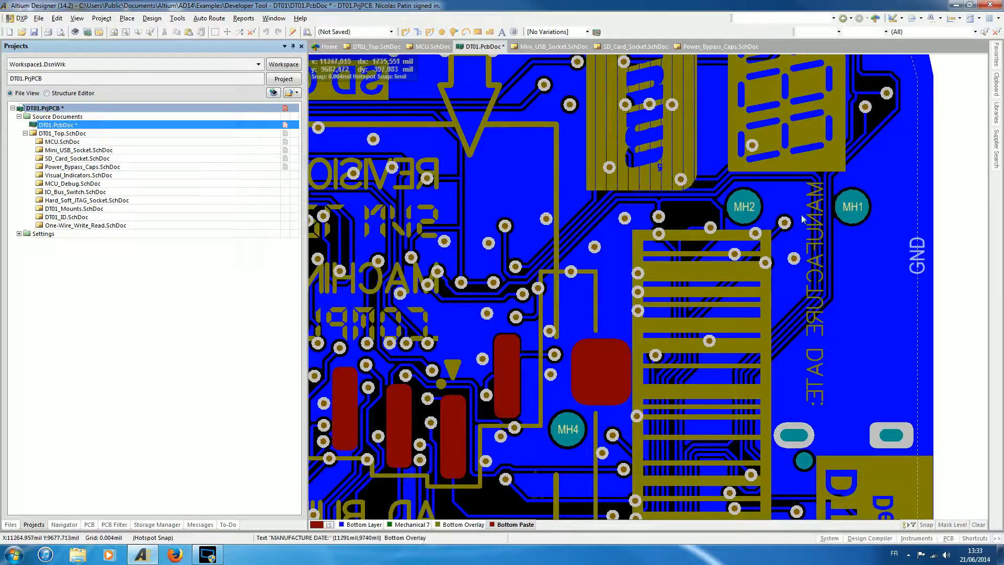
pyautogui.moveTo(847, 217); pyautogui.dragTo(825, 204, button='right')
pyautogui.keyDown('ctrl'); pyautogui.scroll(-1, 622, 315); pyautogui.keyUp('ctrl')
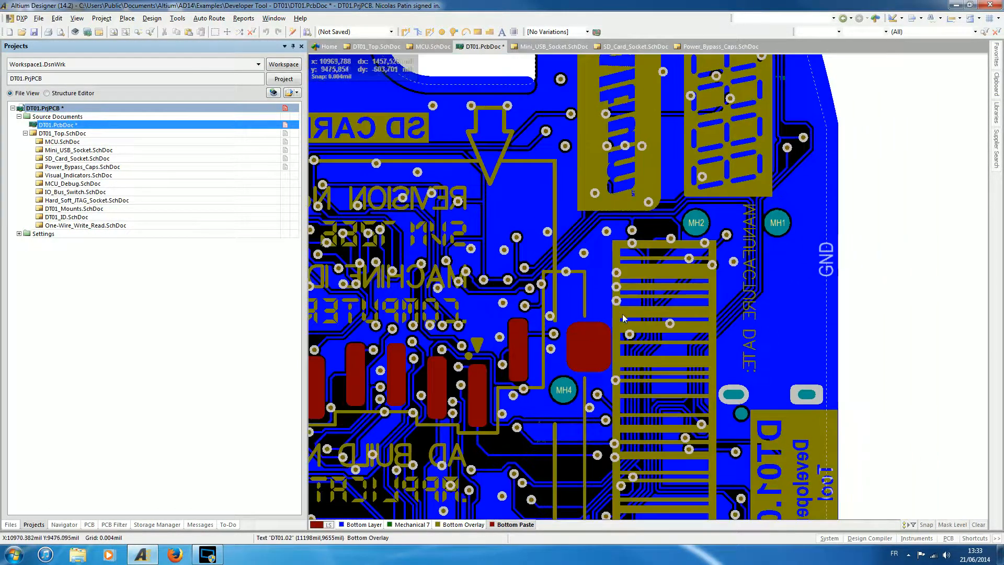
pyautogui.moveTo(748, 309); pyautogui.dragTo(717, 213, button='right')
pyautogui.keyDown('ctrl'); pyautogui.scroll(-1, 717, 214); pyautogui.keyUp('ctrl')
pyautogui.keyDown('ctrl'); pyautogui.scroll(-1, 717, 215); pyautogui.keyUp('ctrl')
pyautogui.moveTo(767, 257); pyautogui.dragTo(704, 197, button='right')
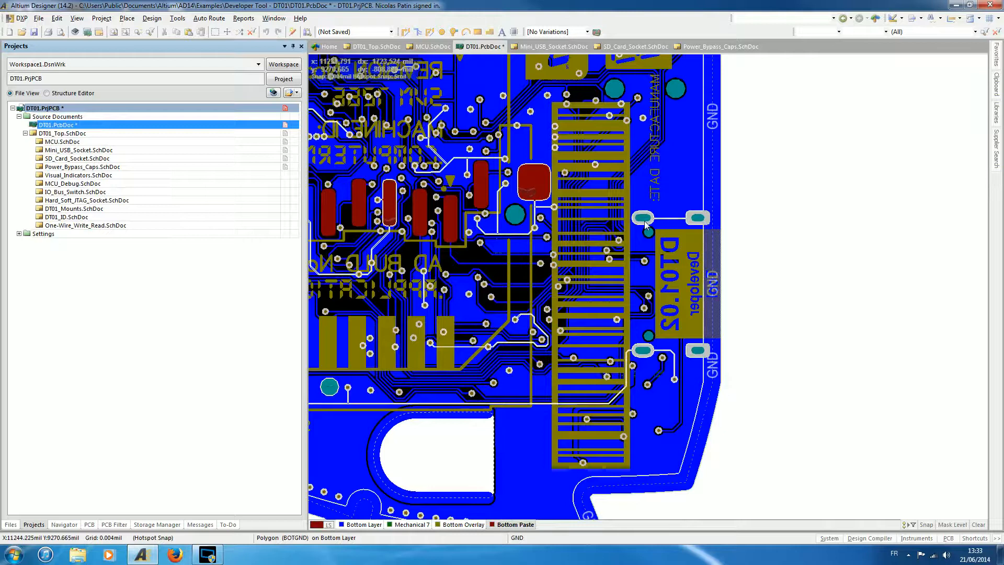
# - Inspect the slotted GND mounting pads MH1 to MH4 and holes MH5 and MH6 around the DT01.02 label
pyautogui.keyDown('ctrl'); pyautogui.scroll(3, 646, 224); pyautogui.keyUp('ctrl')
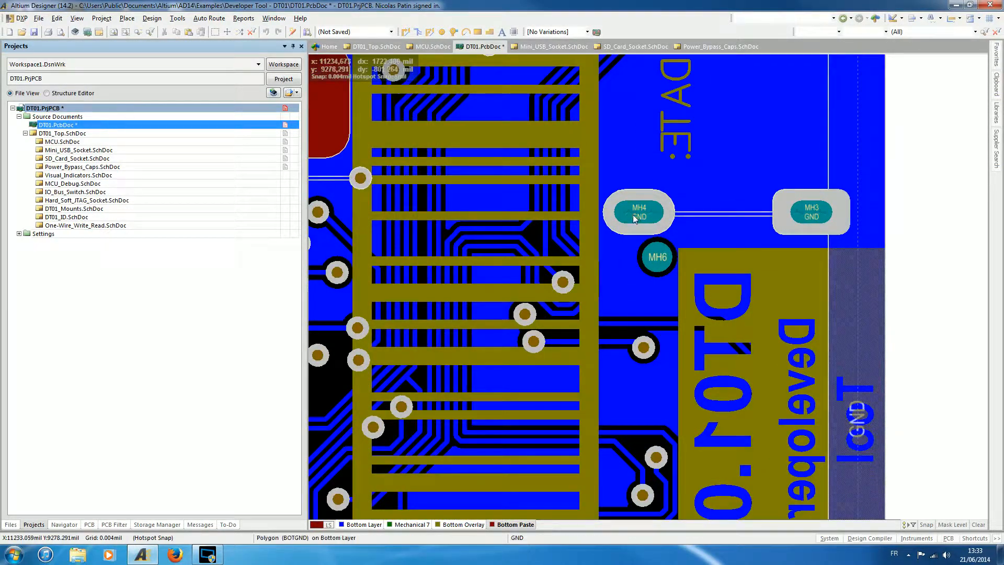
pyautogui.keyDown('ctrl'); pyautogui.scroll(2, 634, 218); pyautogui.keyUp('ctrl')
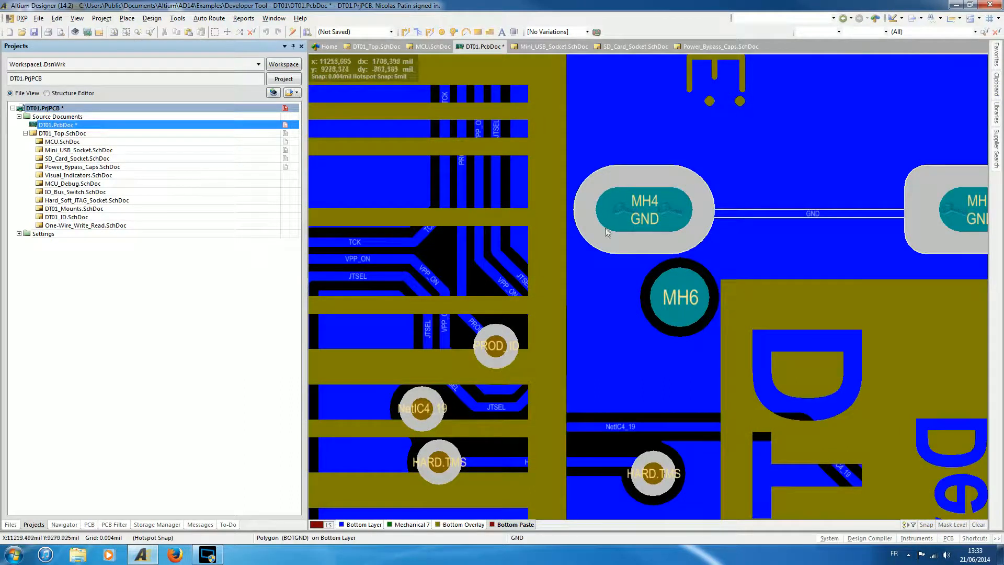
pyautogui.keyDown('ctrl'); pyautogui.scroll(-1, 690, 210); pyautogui.keyUp('ctrl')
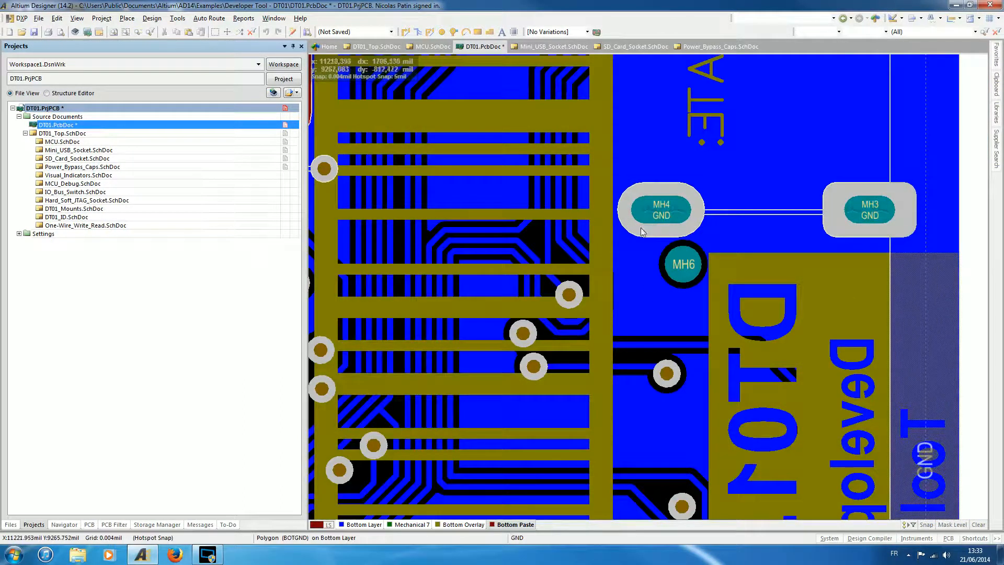
pyautogui.keyDown('ctrl'); pyautogui.scroll(-1, 670, 217); pyautogui.keyUp('ctrl')
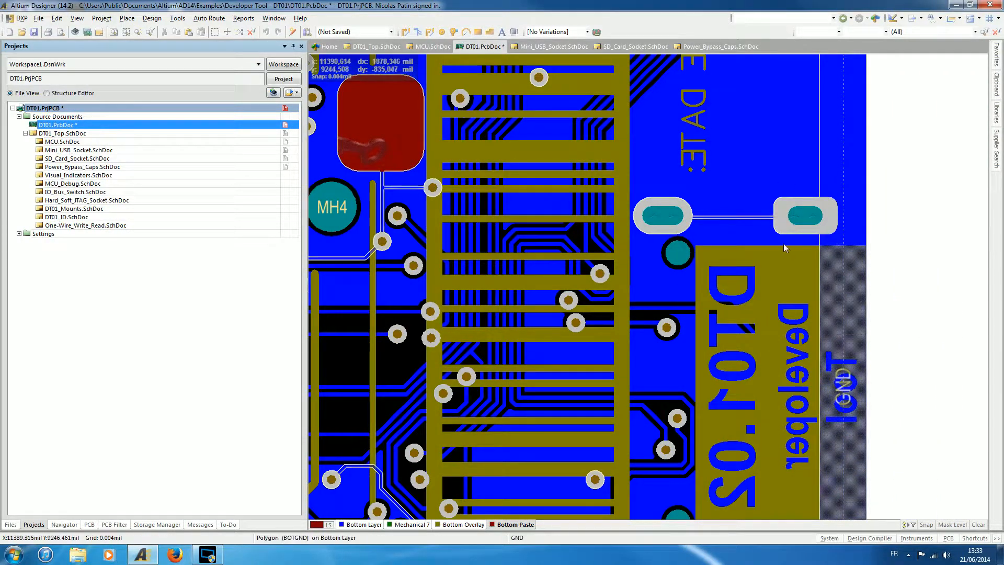
pyautogui.keyDown('ctrl'); pyautogui.scroll(1, 783, 243); pyautogui.keyUp('ctrl')
pyautogui.keyDown('ctrl'); pyautogui.scroll(-2, 833, 204); pyautogui.keyUp('ctrl')
pyautogui.moveTo(806, 386); pyautogui.dragTo(758, 280, button='right')
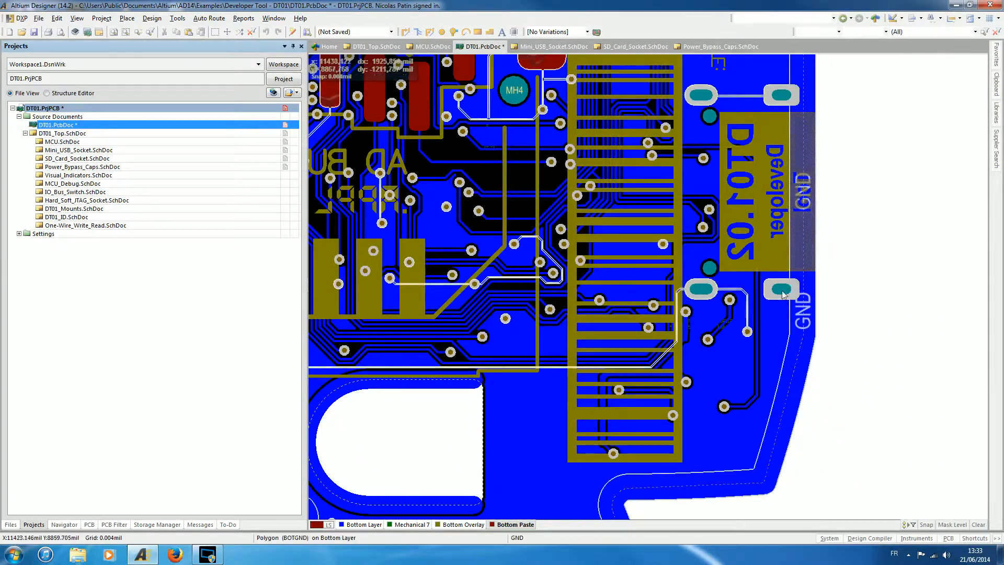
pyautogui.keyDown('ctrl'); pyautogui.scroll(3, 783, 294); pyautogui.keyUp('ctrl')
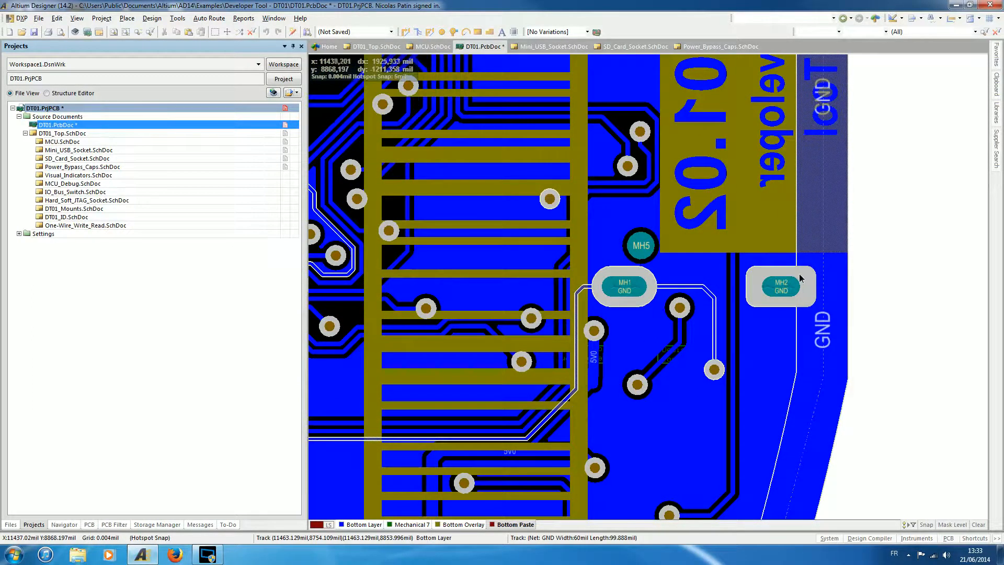
pyautogui.moveTo(801, 279); pyautogui.dragTo(764, 342, button='right')
pyautogui.keyDown('ctrl'); pyautogui.scroll(-3, 757, 337); pyautogui.keyUp('ctrl')
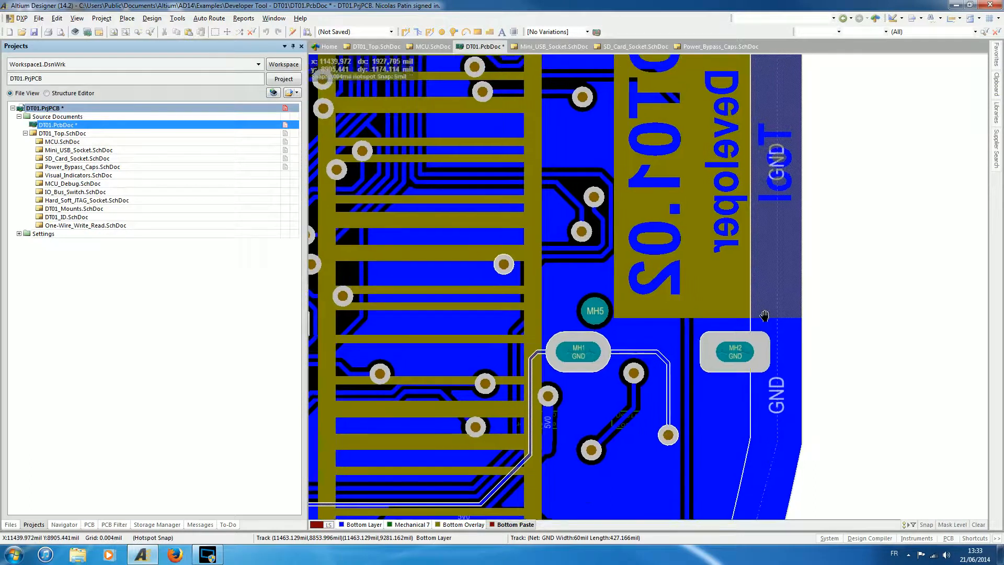
pyautogui.keyDown('ctrl'); pyautogui.scroll(-3, 748, 243); pyautogui.keyUp('ctrl')
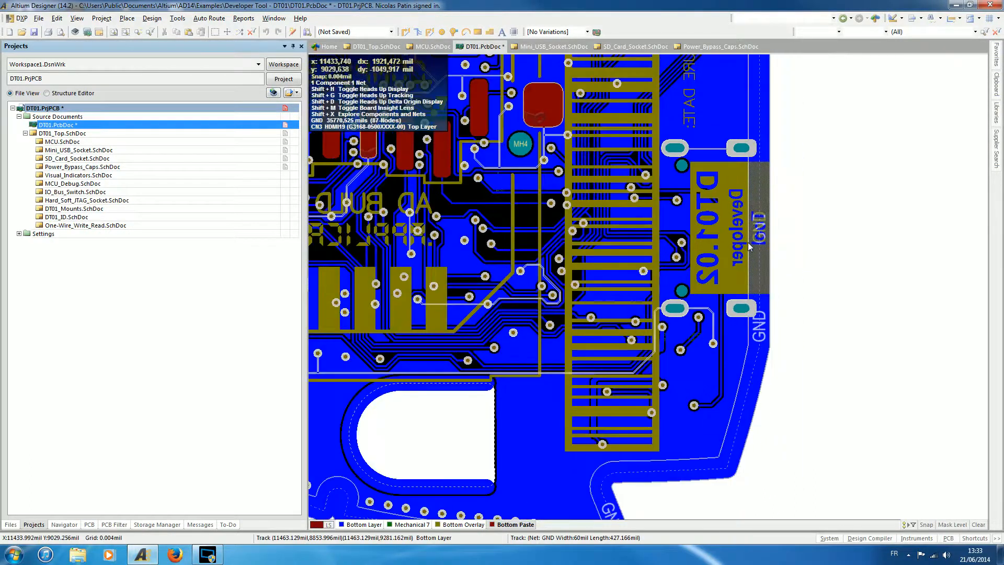
pyautogui.moveTo(736, 241); pyautogui.dragTo(820, 220, button='right')
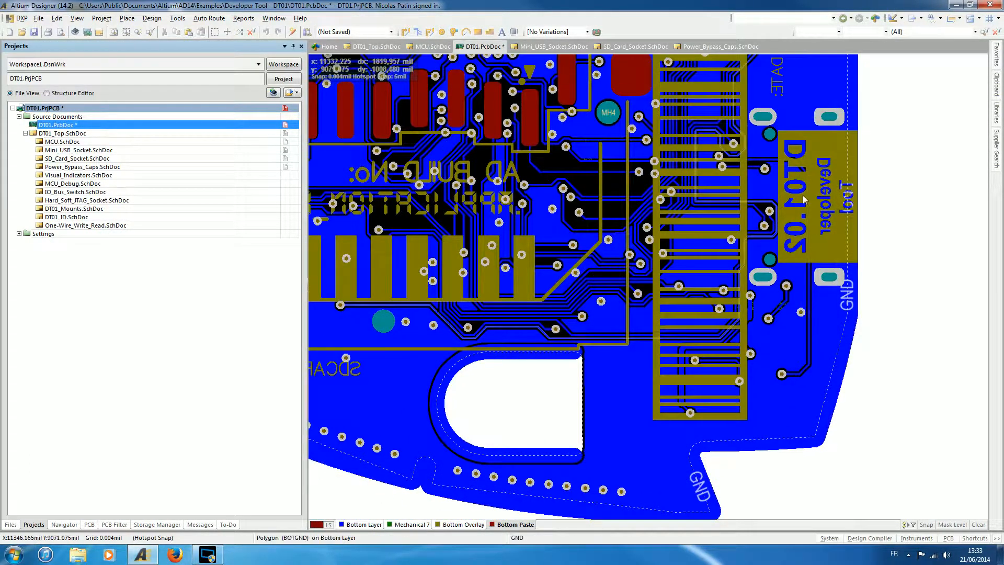
# - Review the bottom side from the SD card outline across the barcode to the slotted GND pads
pyautogui.keyDown('ctrl'); pyautogui.scroll(-2, 826, 209); pyautogui.keyUp('ctrl')
pyautogui.moveTo(623, 143); pyautogui.dragTo(644, 349, button='right')
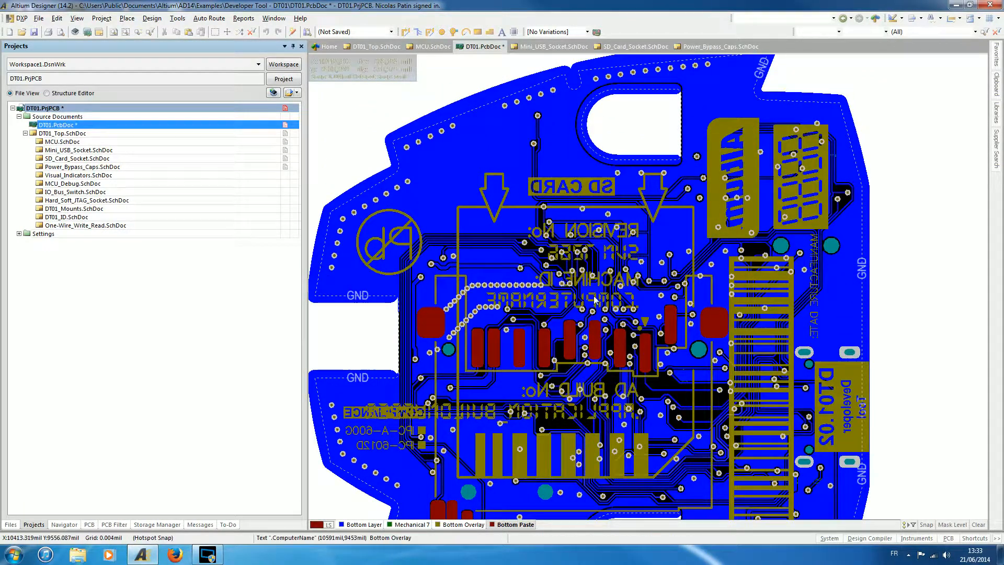
pyautogui.moveTo(865, 325); pyautogui.dragTo(856, 211, button='right')
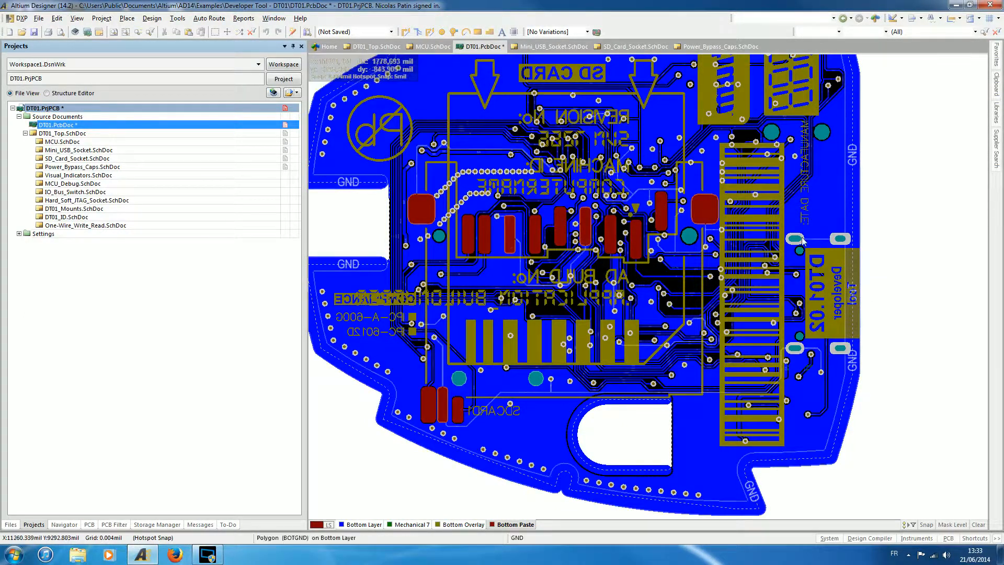
pyautogui.moveTo(585, 239); pyautogui.dragTo(603, 263, button='right')
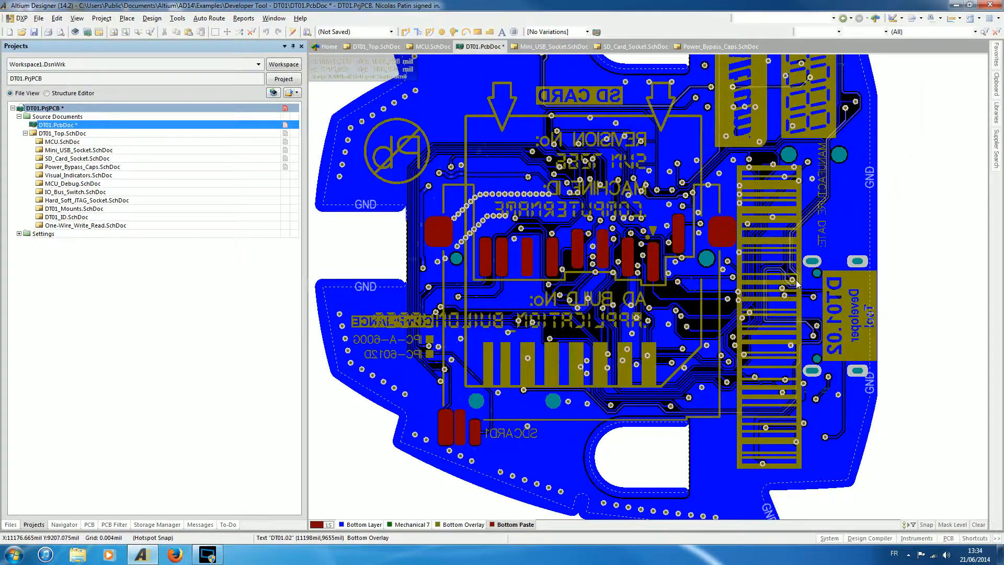
pyautogui.moveTo(837, 277); pyautogui.dragTo(753, 274, button='right')
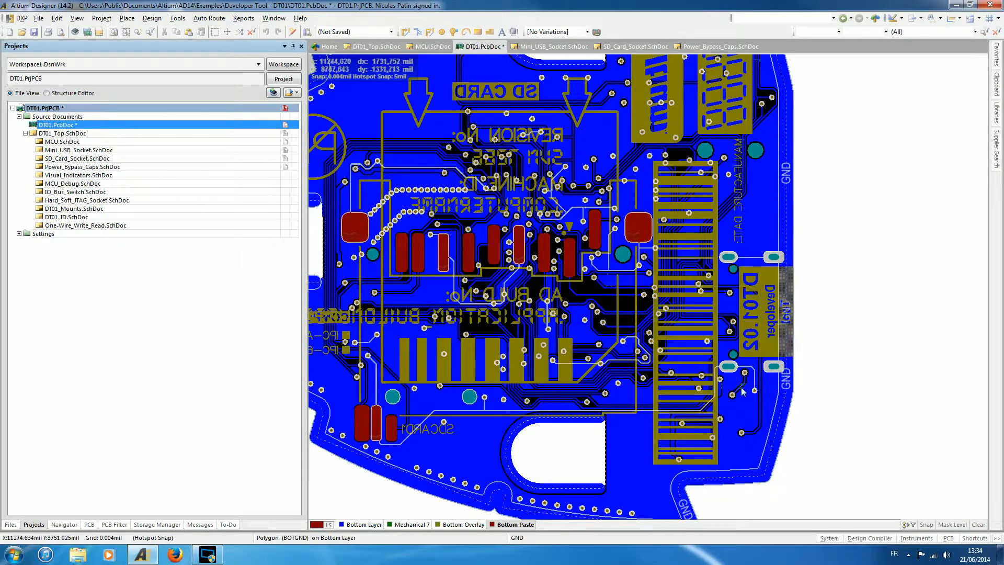
pyautogui.keyDown('ctrl'); pyautogui.scroll(-2, 632, 332); pyautogui.keyUp('ctrl')
pyautogui.moveTo(628, 285)
pyautogui.mouseDown(button='right')
pyautogui.moveTo(646, 339)
pyautogui.moveTo(661, 340)
pyautogui.moveTo(639, 296)
pyautogui.mouseUp(button='right')
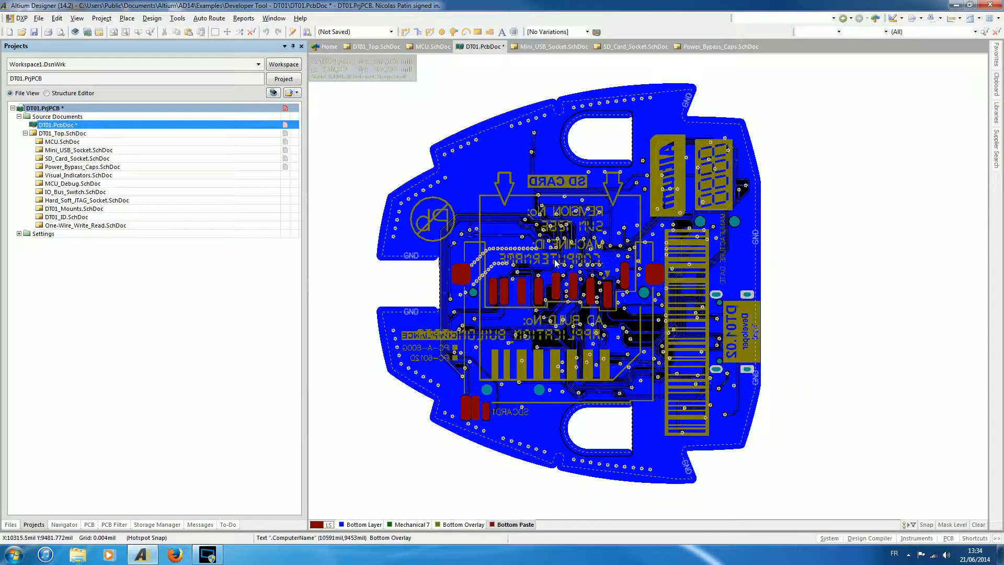
# - Examine the SD card socket pads and the overlay text from the revision number to the SDCARD1 label
pyautogui.keyDown('ctrl'); pyautogui.scroll(5, 555, 263); pyautogui.keyUp('ctrl')
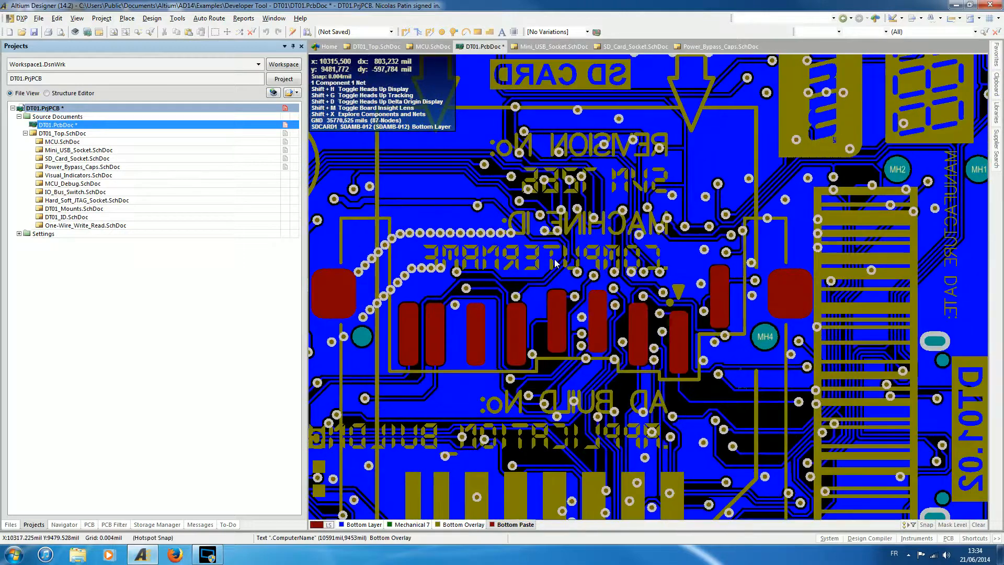
pyautogui.keyDown('ctrl'); pyautogui.scroll(1, 555, 263); pyautogui.keyUp('ctrl')
pyautogui.moveTo(605, 282); pyautogui.dragTo(594, 54, button='right')
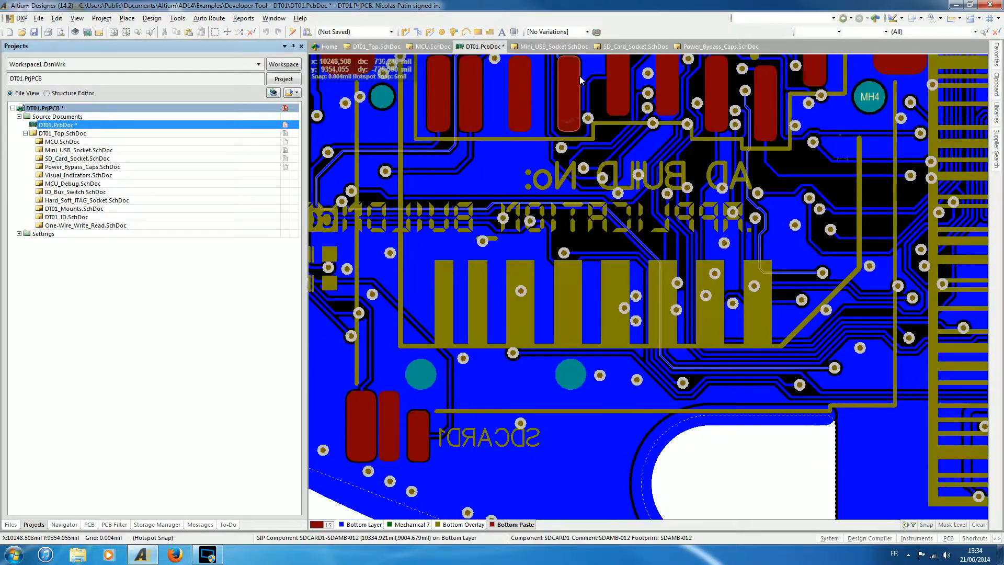
pyautogui.keyDown('ctrl'); pyautogui.scroll(-1, 603, 190); pyautogui.keyUp('ctrl')
pyautogui.keyDown('ctrl'); pyautogui.scroll(-4, 603, 189); pyautogui.keyUp('ctrl')
pyautogui.moveTo(638, 163); pyautogui.dragTo(640, 351, button='right')
pyautogui.keyDown('ctrl'); pyautogui.scroll(-2, 660, 224); pyautogui.keyUp('ctrl')
pyautogui.moveTo(673, 231); pyautogui.dragTo(660, 221, button='right')
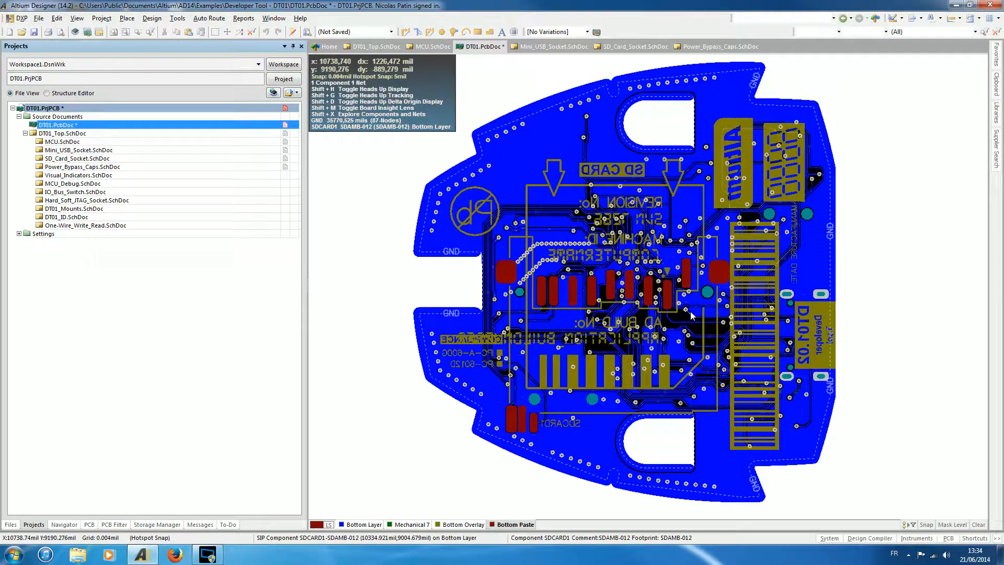
pyautogui.moveTo(743, 212); pyautogui.dragTo(790, 247, button='right')
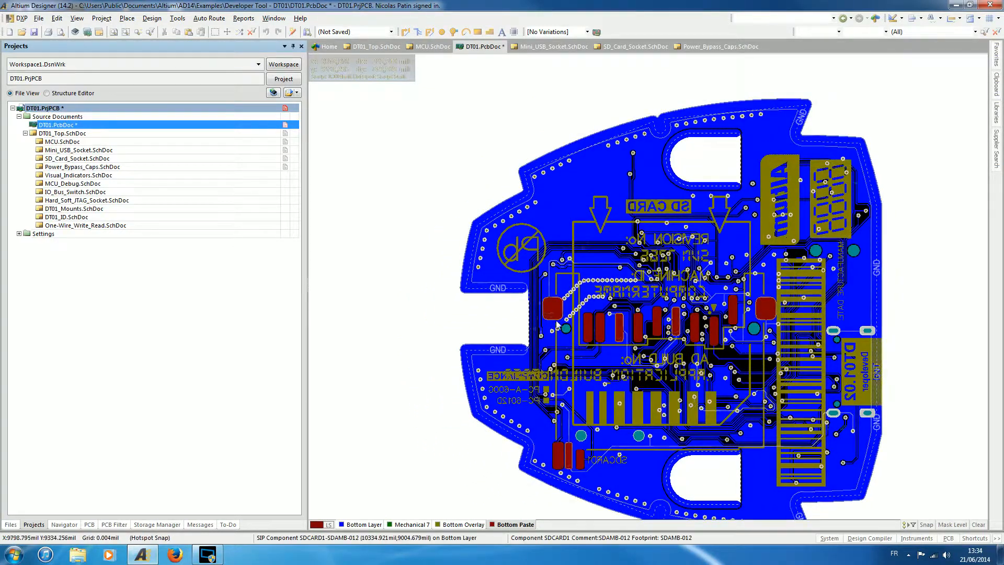
pyautogui.moveTo(660, 303); pyautogui.dragTo(648, 262, button='right')
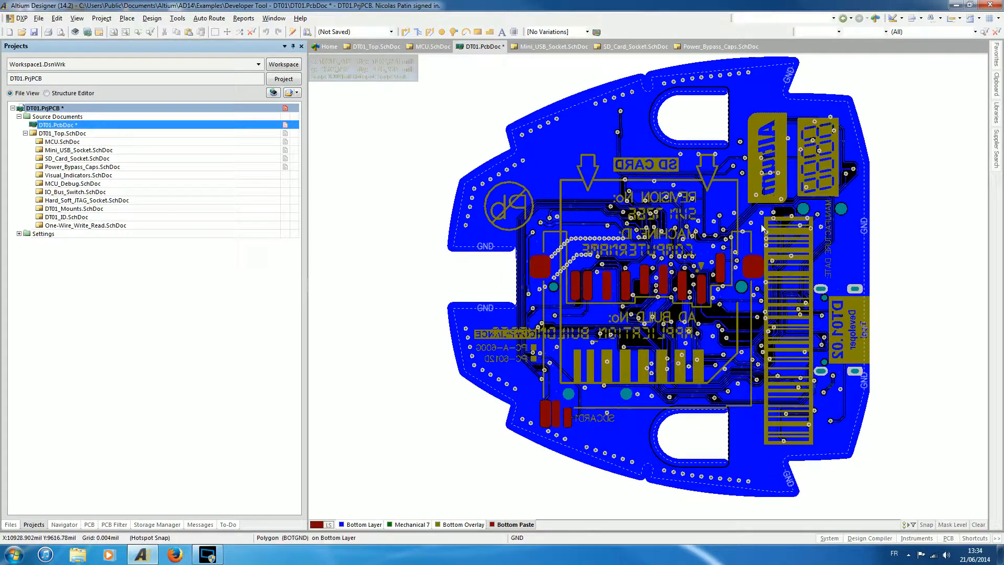
pyautogui.moveTo(775, 236); pyautogui.dragTo(714, 227, button='right')
pyautogui.moveTo(825, 225); pyautogui.dragTo(857, 242, button='right')
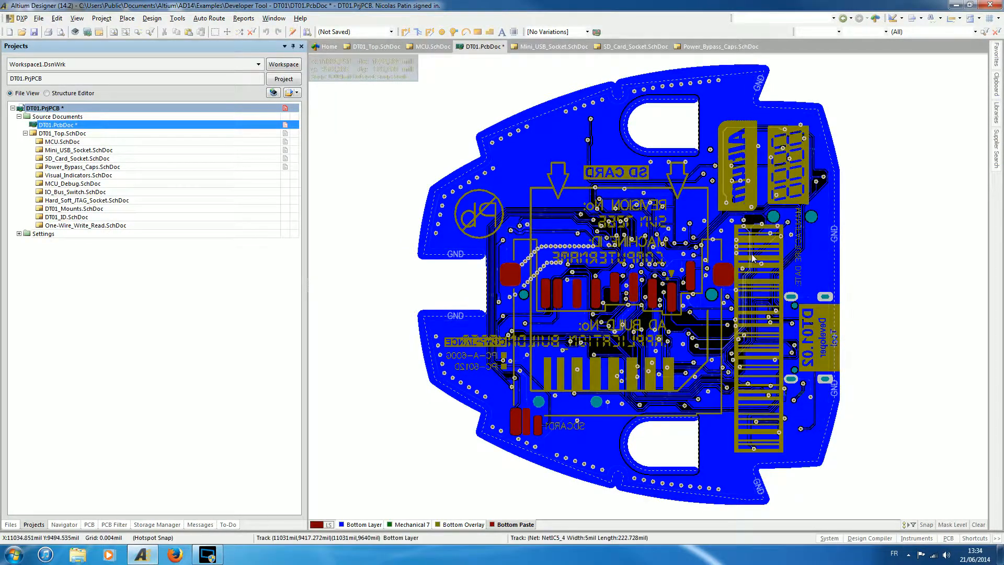
pyautogui.keyDown('ctrl'); pyautogui.scroll(-2, 753, 253); pyautogui.keyUp('ctrl')
pyautogui.moveTo(785, 244); pyautogui.dragTo(760, 257, button='right')
pyautogui.keyDown('ctrl'); pyautogui.scroll(1, 749, 252); pyautogui.keyUp('ctrl')
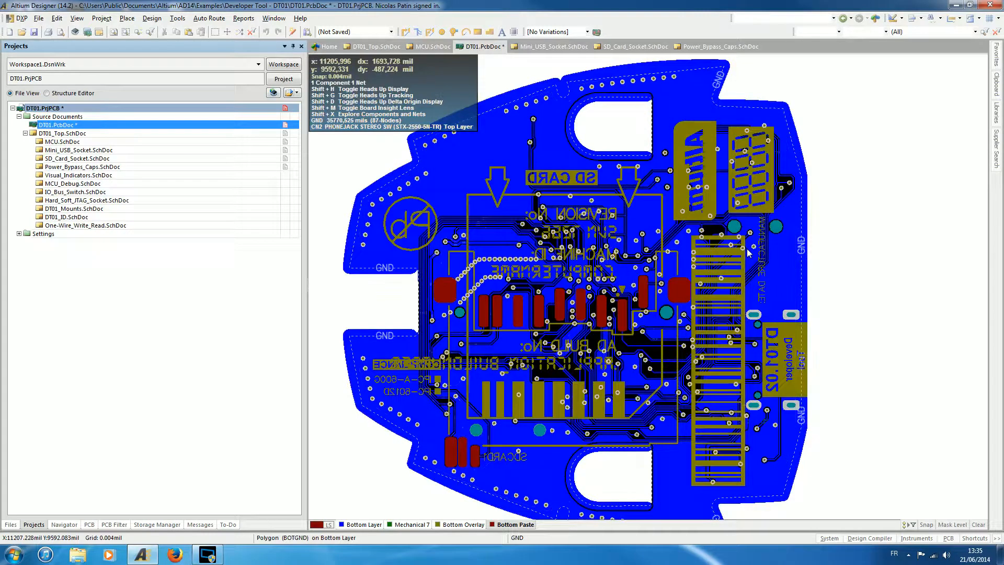
pyautogui.moveTo(672, 277); pyautogui.dragTo(709, 245, button='right')
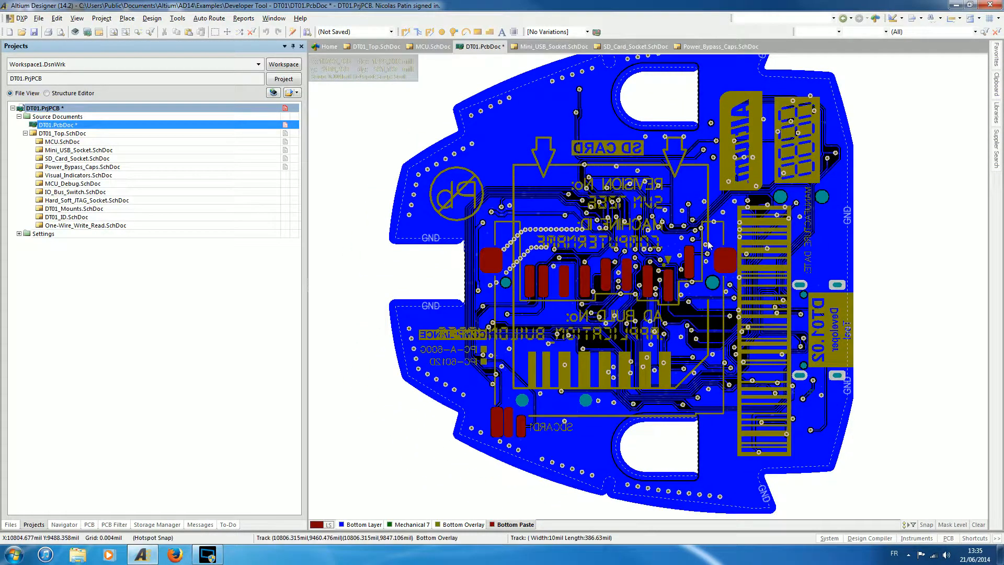
pyautogui.keyDown('ctrl'); pyautogui.scroll(-1, 708, 242); pyautogui.keyUp('ctrl')
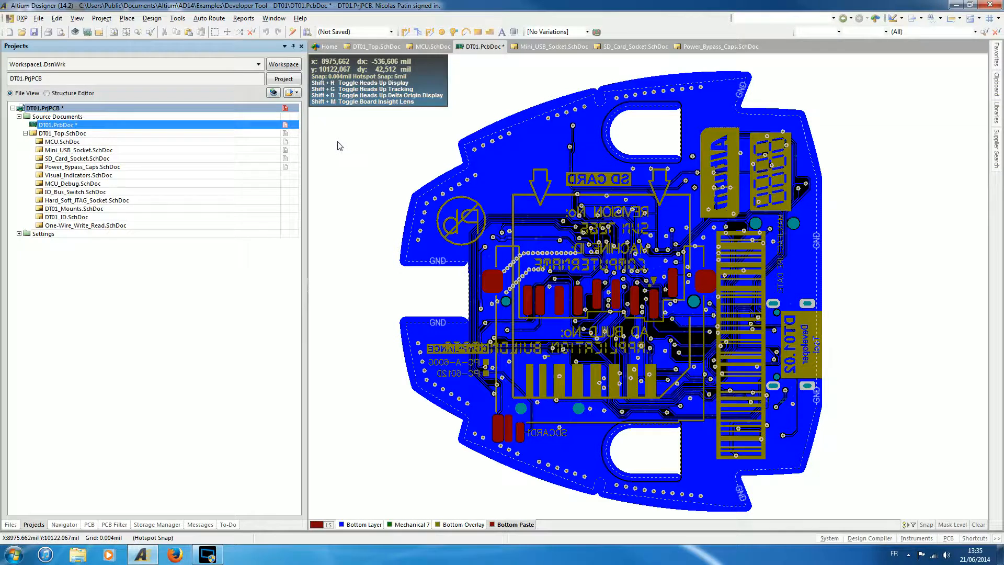
pyautogui.moveTo(632, 117); pyautogui.dragTo(639, 108, button='right')
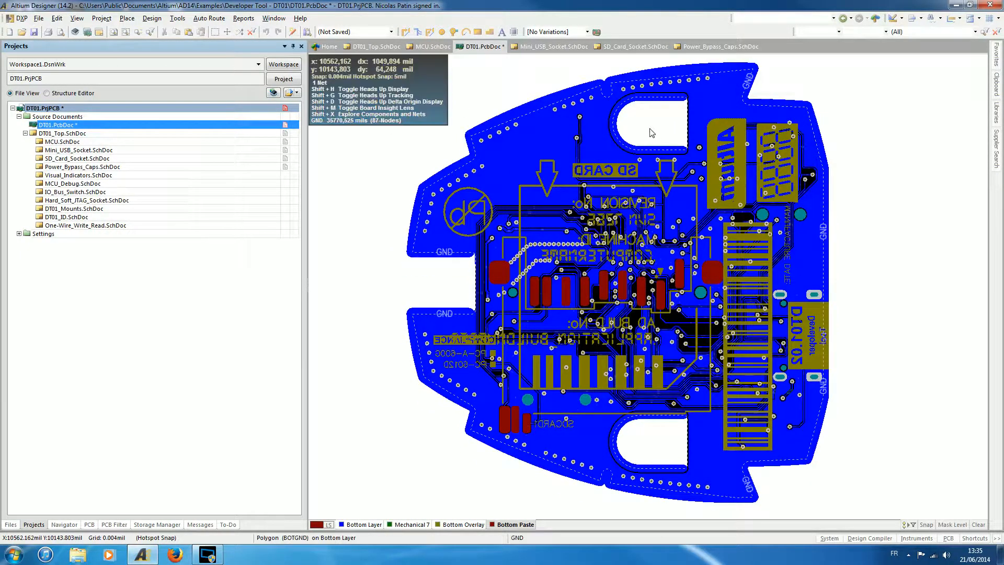
pyautogui.moveTo(675, 130)
pyautogui.mouseDown(button='right')
pyautogui.moveTo(663, 139)
pyautogui.moveTo(673, 138)
pyautogui.mouseUp(button='right')
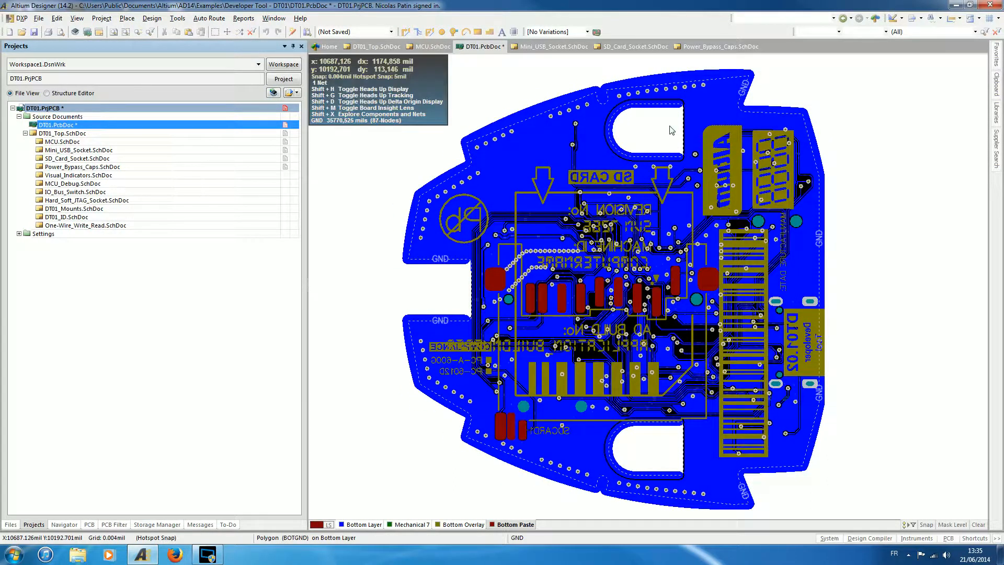
# - Show the board in 3D and examine the top-side components and connectors inside the translucent housing
pyautogui.keyDown('ctrl'); pyautogui.scroll(-1, 672, 130); pyautogui.keyUp('ctrl')
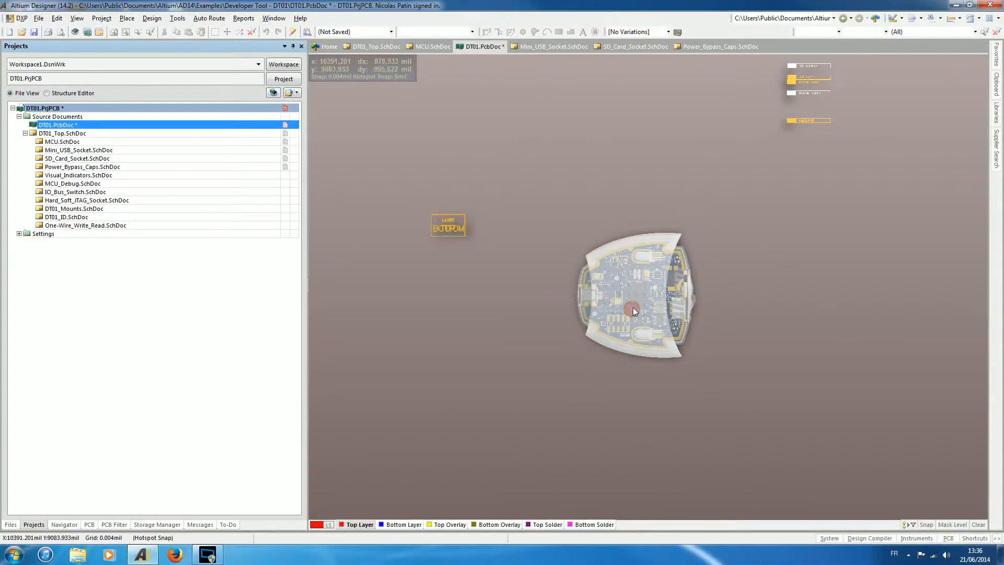
pyautogui.keyDown('ctrl'); pyautogui.scroll(3, 632, 288); pyautogui.keyUp('ctrl')
pyautogui.keyDown('ctrl'); pyautogui.scroll(5, 632, 289); pyautogui.keyUp('ctrl')
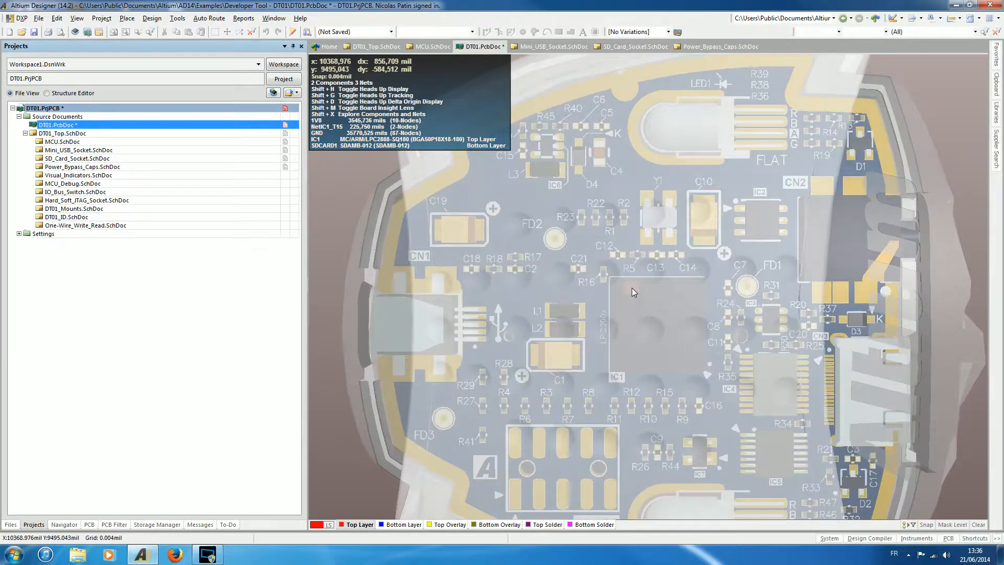
pyautogui.moveTo(639, 296); pyautogui.dragTo(652, 266, button='right')
pyautogui.keyDown('ctrl'); pyautogui.scroll(-2, 664, 199); pyautogui.keyUp('ctrl')
pyautogui.keyDown('ctrl'); pyautogui.scroll(-1, 666, 280); pyautogui.keyUp('ctrl')
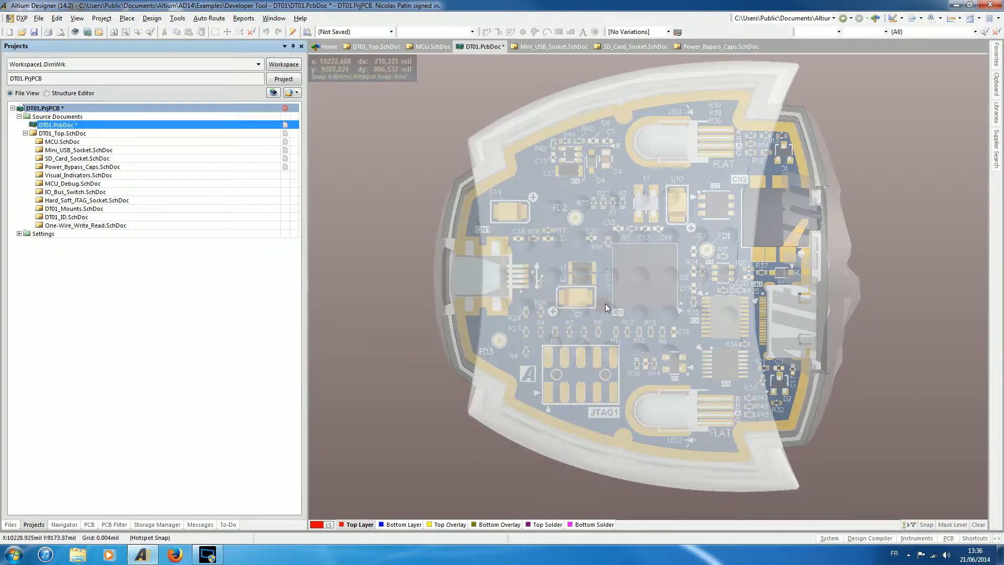
# - Rotate the 3D assembly to view the housing and its edge connectors obliquely from the side
pyautogui.moveTo(685, 335)
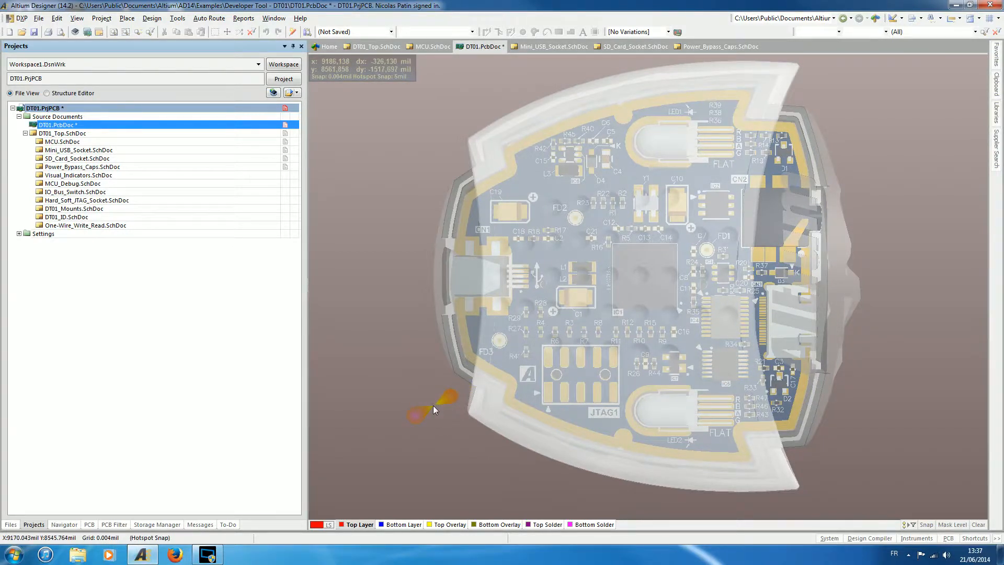
pyautogui.keyDown('shift'); pyautogui.moveTo(433, 406); pyautogui.dragTo(305, 239, button='right'); pyautogui.keyUp('shift')
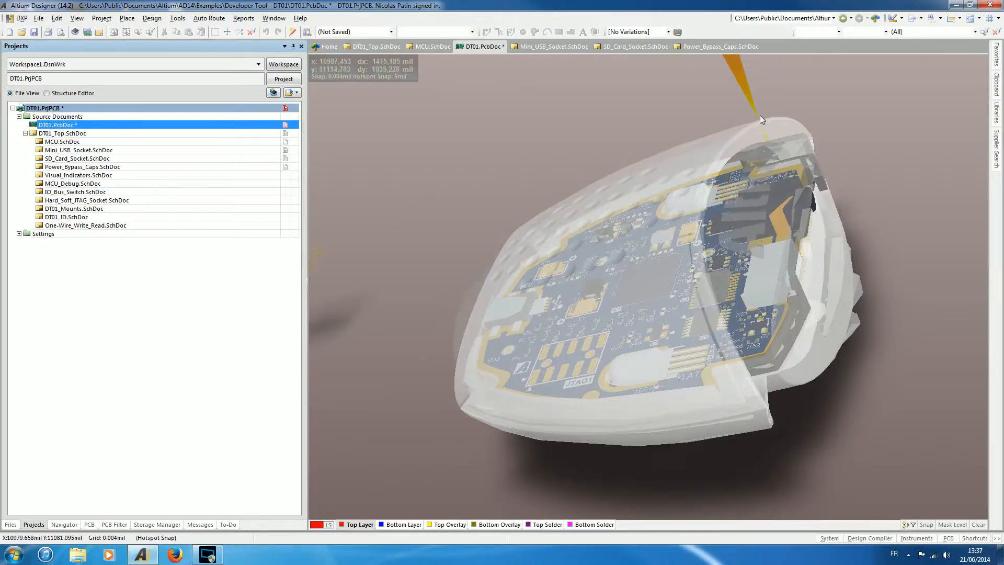
pyautogui.moveTo(866, 386); pyautogui.dragTo(709, 435, button='right')
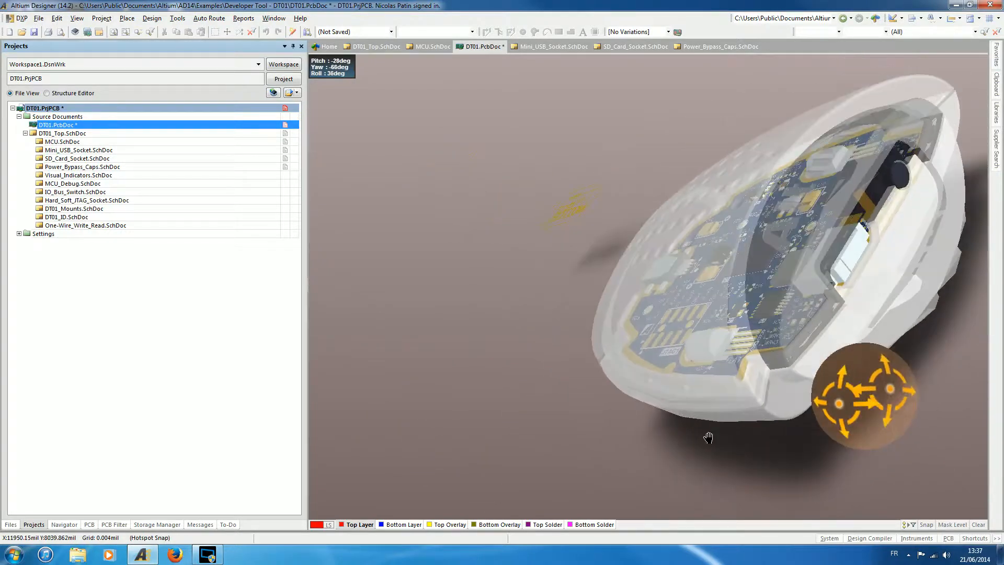
# - Rotate the 3D assembly to view the housing's underside and its edge openings
pyautogui.moveTo(907, 374); pyautogui.dragTo(659, 451, button='right')
pyautogui.moveTo(708, 403); pyautogui.dragTo(706, 136, button='right')
pyautogui.keyDown('shift'); pyautogui.moveTo(843, 200); pyautogui.dragTo(661, 370, button='right'); pyautogui.keyUp('shift')
pyautogui.keyDown('shift'); pyautogui.moveTo(840, 189); pyautogui.dragTo(686, 278, button='right'); pyautogui.keyUp('shift')
pyautogui.keyDown('shift'); pyautogui.scroll(1, 686, 274); pyautogui.keyUp('shift')
pyautogui.keyDown('shift'); pyautogui.scroll(-3, 686, 274); pyautogui.keyUp('shift')
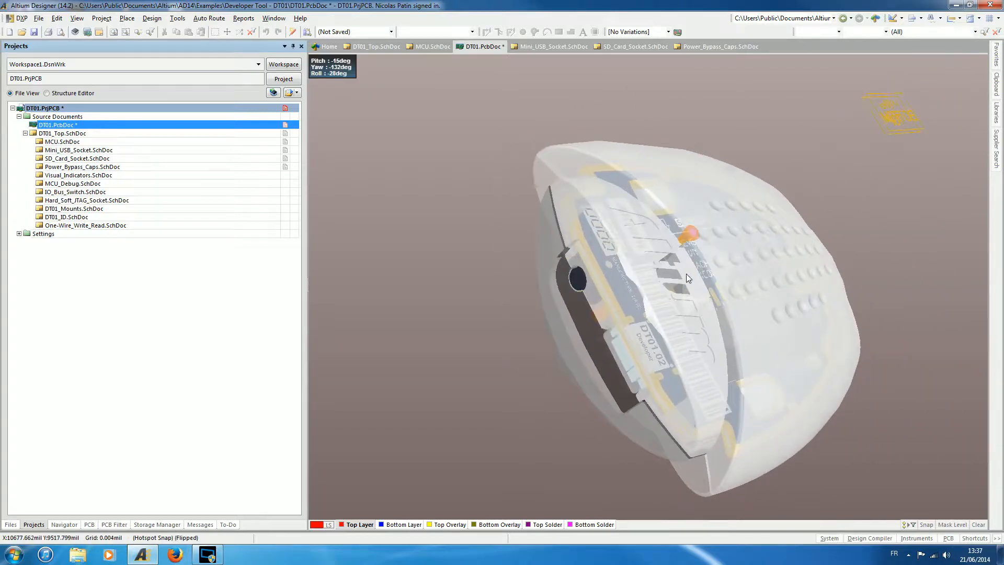
pyautogui.press('super')
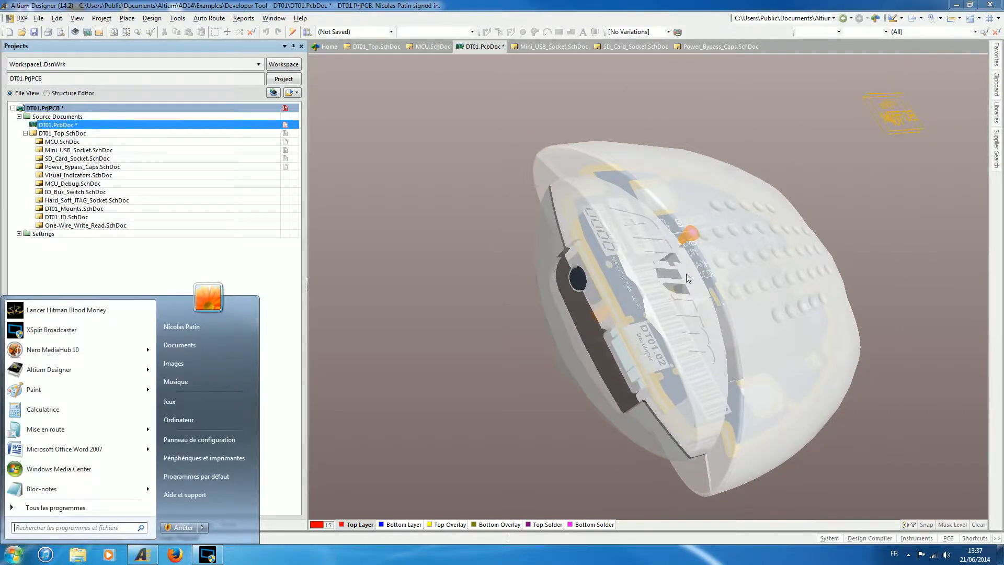
pyautogui.press('Escape')
pyautogui.scroll(4, 693, 274)
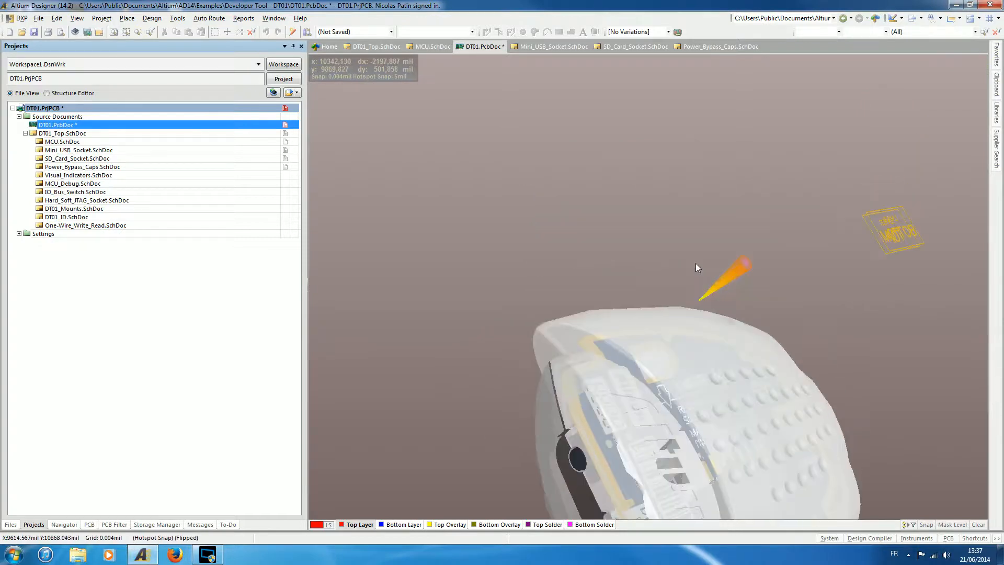
pyautogui.scroll(-5, 695, 262)
pyautogui.press('super')
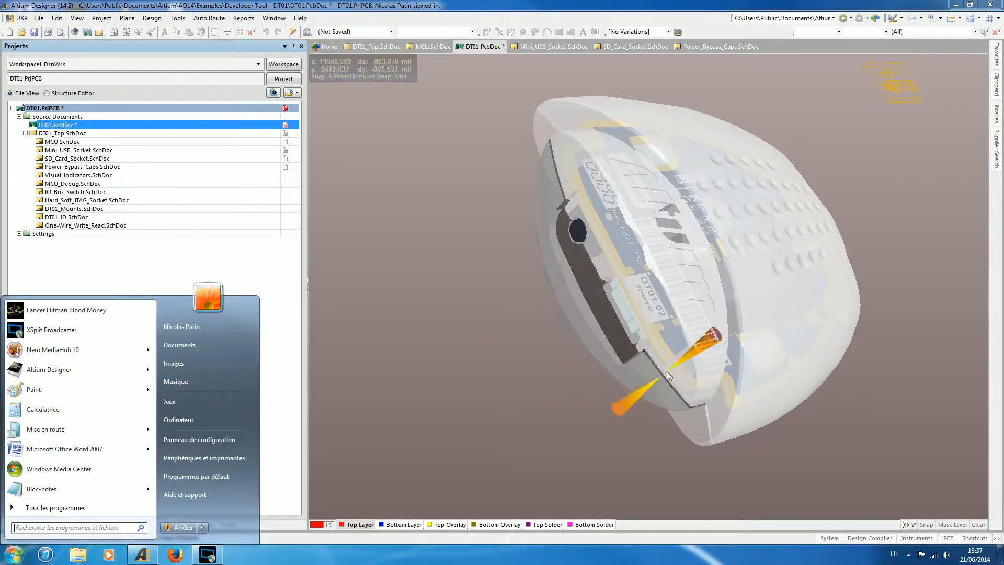
pyautogui.press('super')
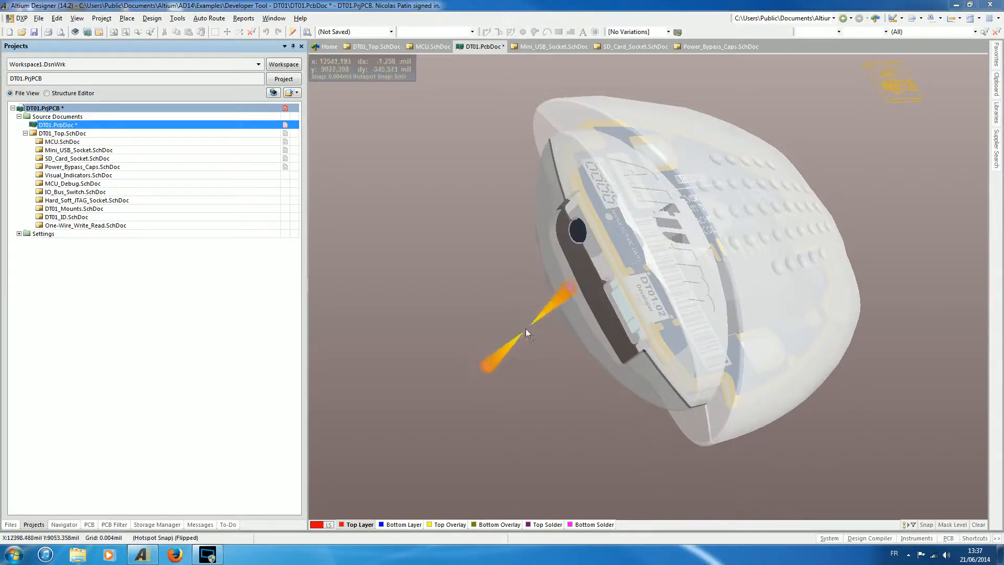
# - Examine the machine ID overlay text and the nearby gold pads through the housing's underside
pyautogui.keyDown('ctrl'); pyautogui.scroll(5, 521, 333); pyautogui.keyUp('ctrl')
pyautogui.keyDown('ctrl'); pyautogui.scroll(8, 548, 300); pyautogui.keyUp('ctrl')
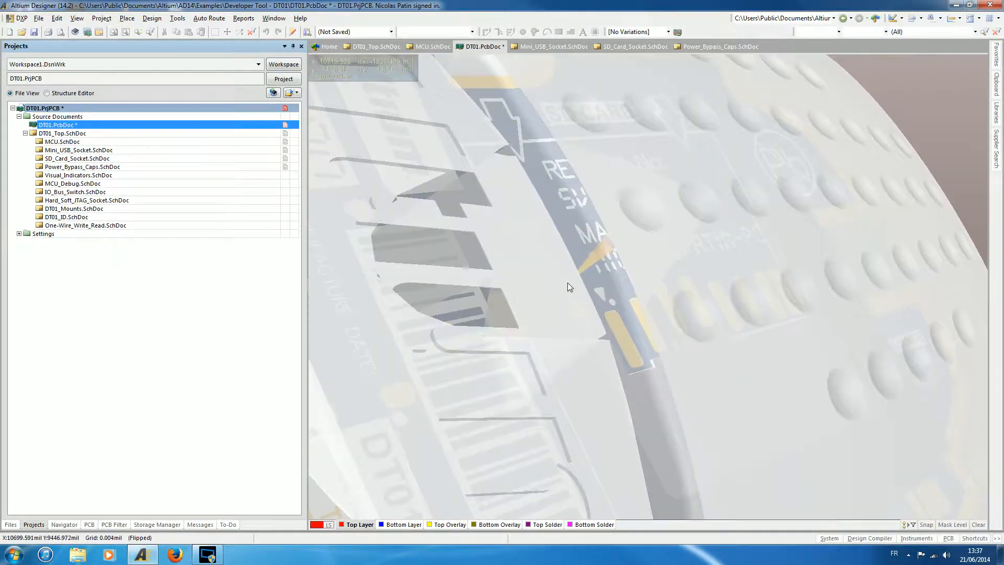
pyautogui.keyDown('ctrl'); pyautogui.scroll(8, 567, 283); pyautogui.keyUp('ctrl')
pyautogui.keyDown('ctrl'); pyautogui.scroll(5, 569, 287); pyautogui.keyUp('ctrl')
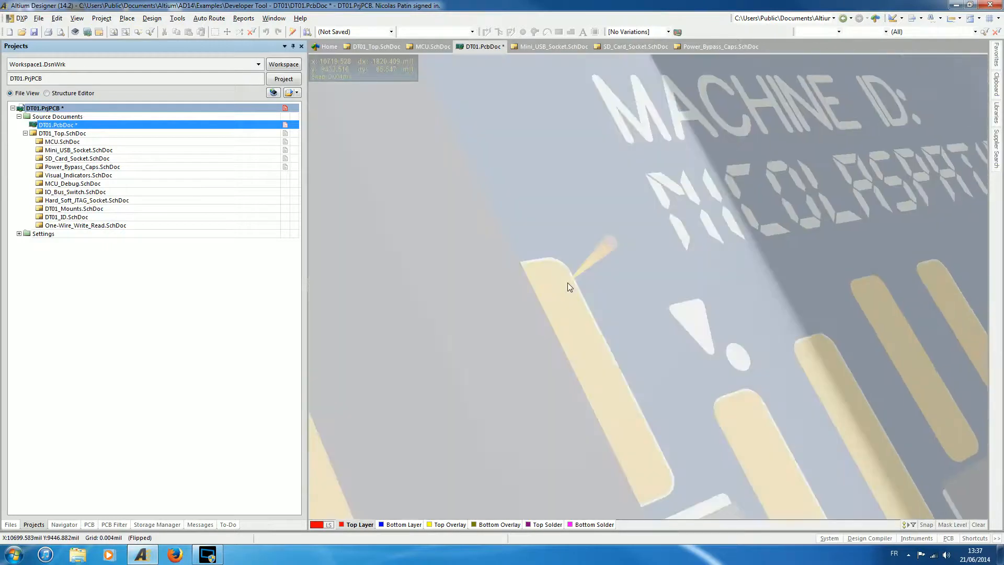
pyautogui.keyDown('ctrl'); pyautogui.scroll(-8, 568, 285); pyautogui.keyUp('ctrl')
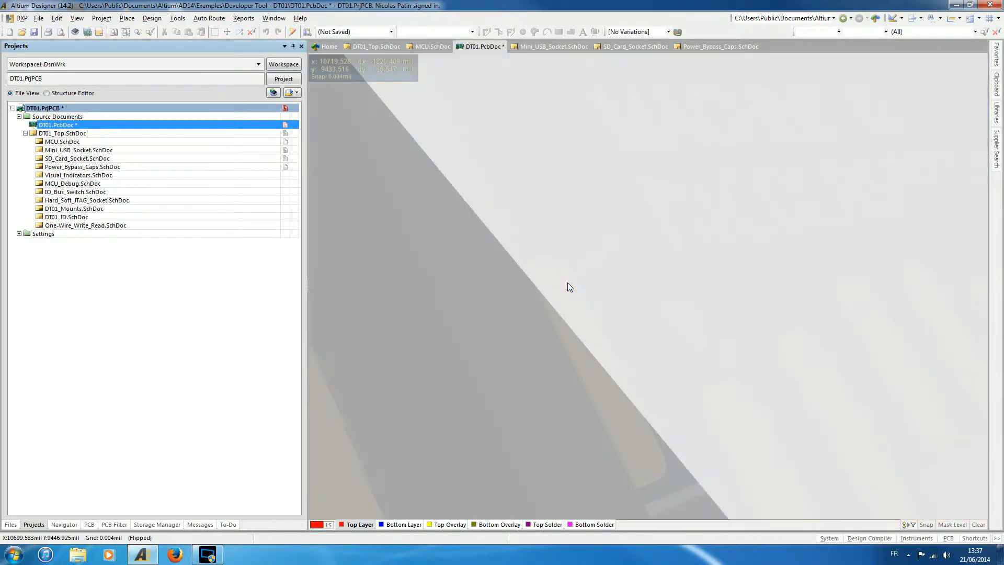
pyautogui.keyDown('ctrl'); pyautogui.scroll(-10, 565, 284); pyautogui.keyUp('ctrl')
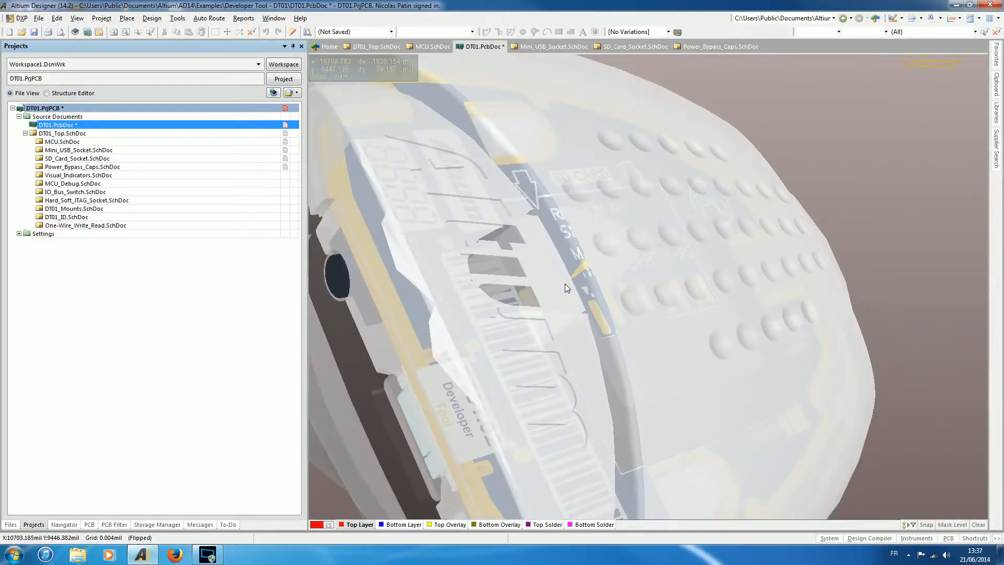
# - Turn the 3D assembly over to view its component side from above
pyautogui.press('v')
pyautogui.press('b')
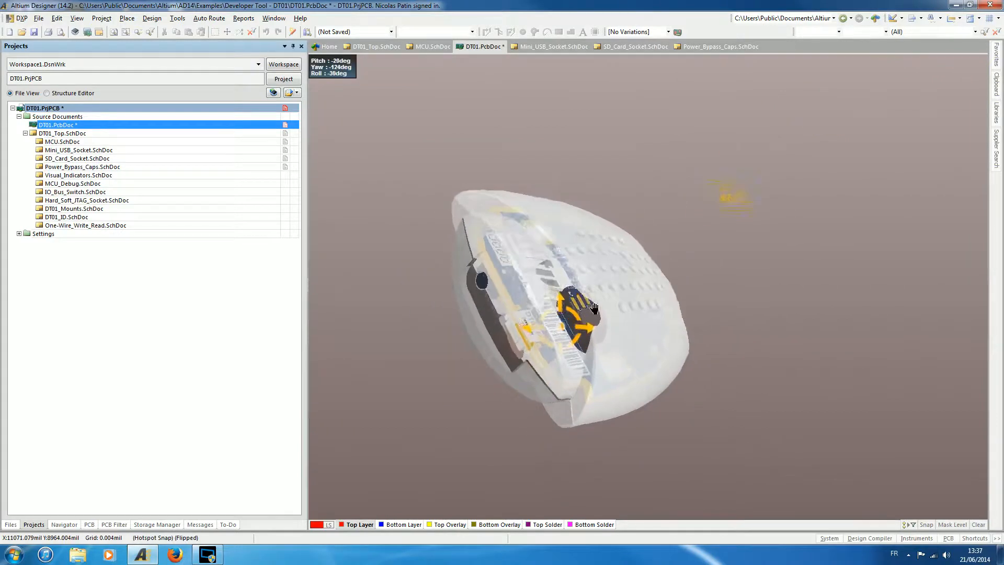
pyautogui.moveTo(610, 336); pyautogui.dragTo(781, 272, button='right')
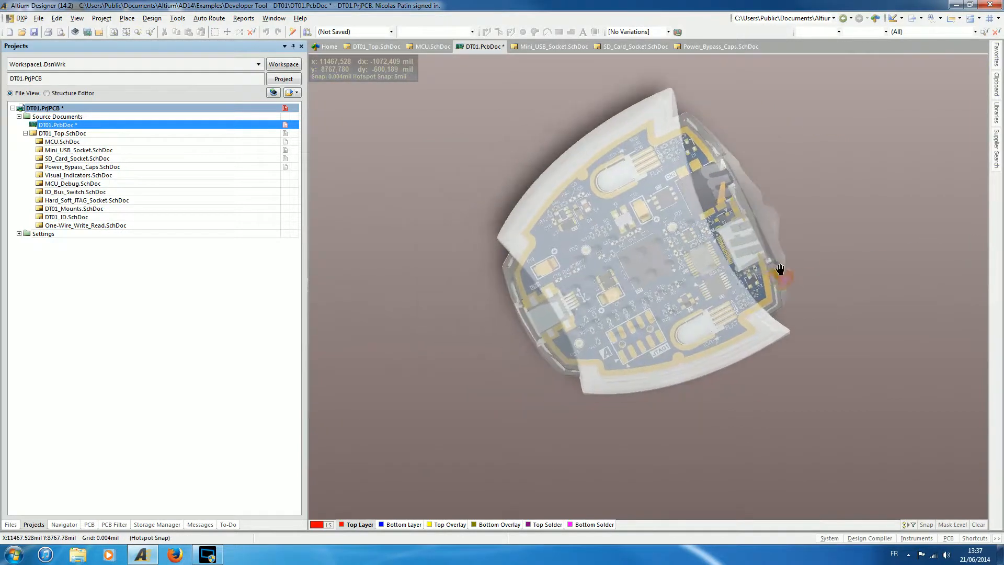
# - Move the translucent housing off the PCB to expose the components on the top side
pyautogui.click(773, 334)
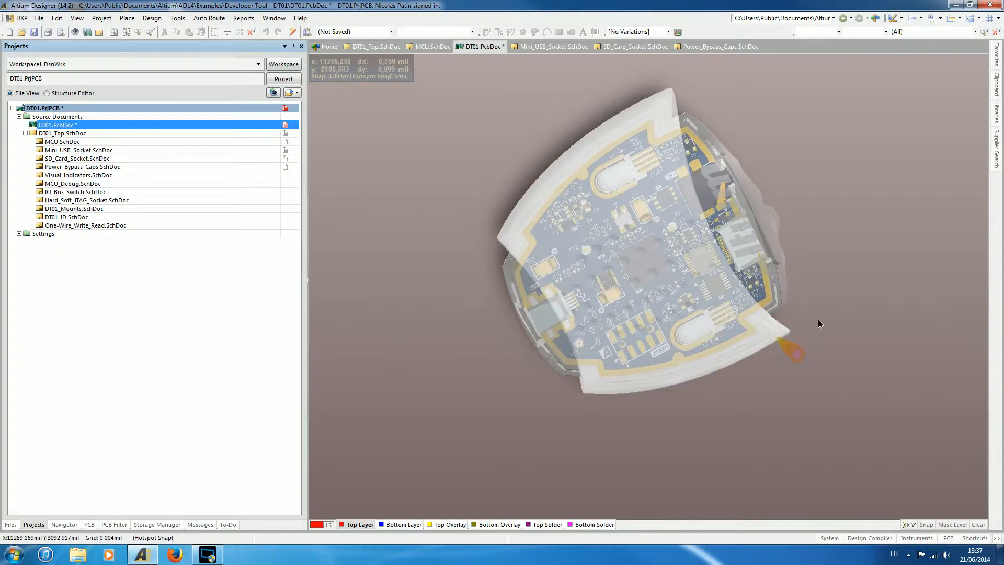
pyautogui.moveTo(849, 291); pyautogui.dragTo(946, 382)
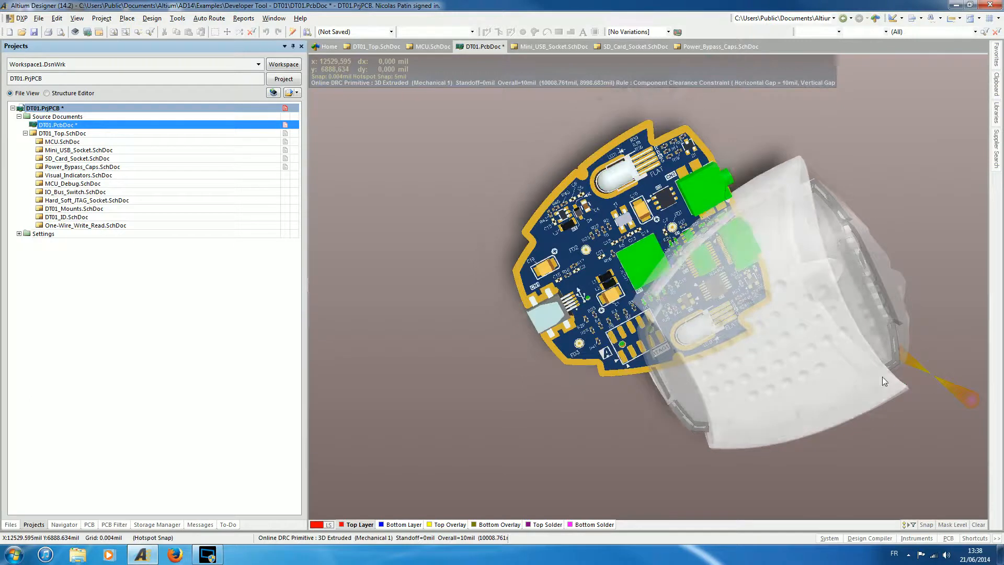
pyautogui.click(622, 416)
pyautogui.keyDown('shift'); pyautogui.scroll(-1, 597, 301); pyautogui.keyUp('shift')
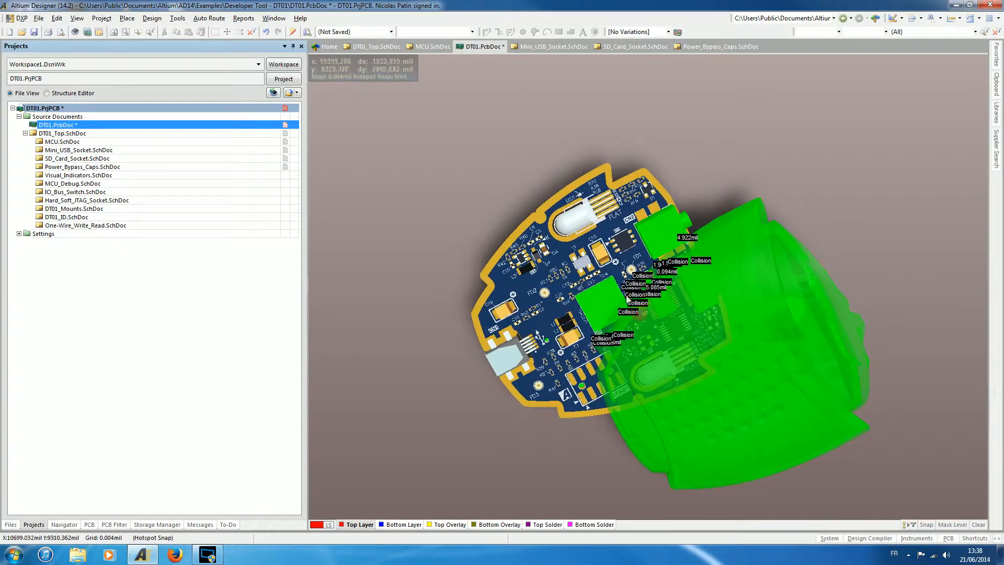
# - Move the housing back over the PCB and adjust its alignment with the board outline
pyautogui.keyDown('ctrl'); pyautogui.scroll(1, 706, 348); pyautogui.keyUp('ctrl')
pyautogui.moveTo(808, 321); pyautogui.dragTo(821, 342, button='right')
pyautogui.moveTo(863, 433); pyautogui.dragTo(784, 320)
pyautogui.moveTo(698, 297)
pyautogui.mouseDown()
pyautogui.moveTo(682, 288)
pyautogui.moveTo(695, 293)
pyautogui.moveTo(711, 282)
pyautogui.moveTo(699, 294)
pyautogui.moveTo(713, 281)
pyautogui.moveTo(695, 293)
pyautogui.mouseUp()
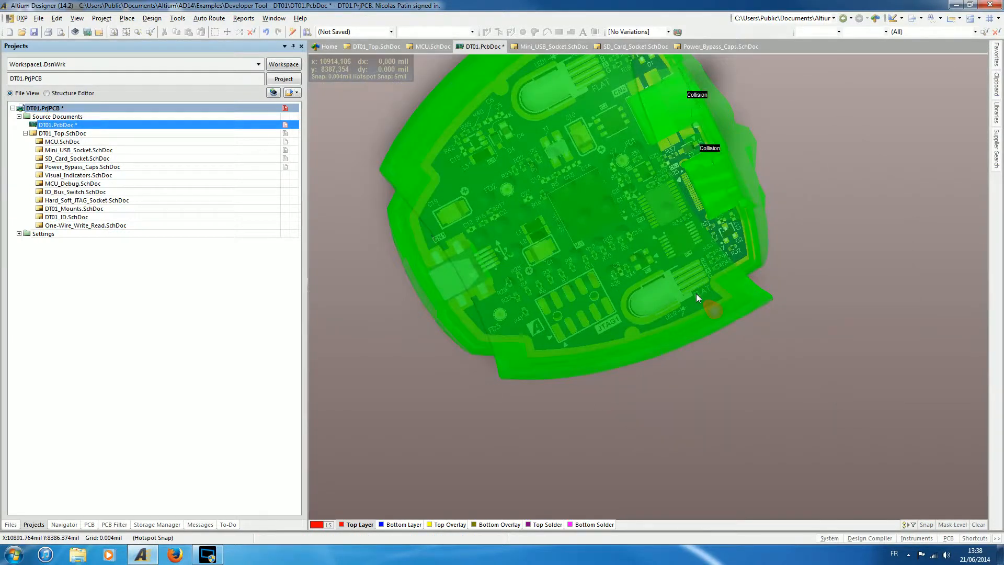
# - Undo both manual moves of the housing
pyautogui.keyDown('shift'); pyautogui.moveTo(837, 251); pyautogui.dragTo(899, 391, button='right'); pyautogui.keyUp('shift')
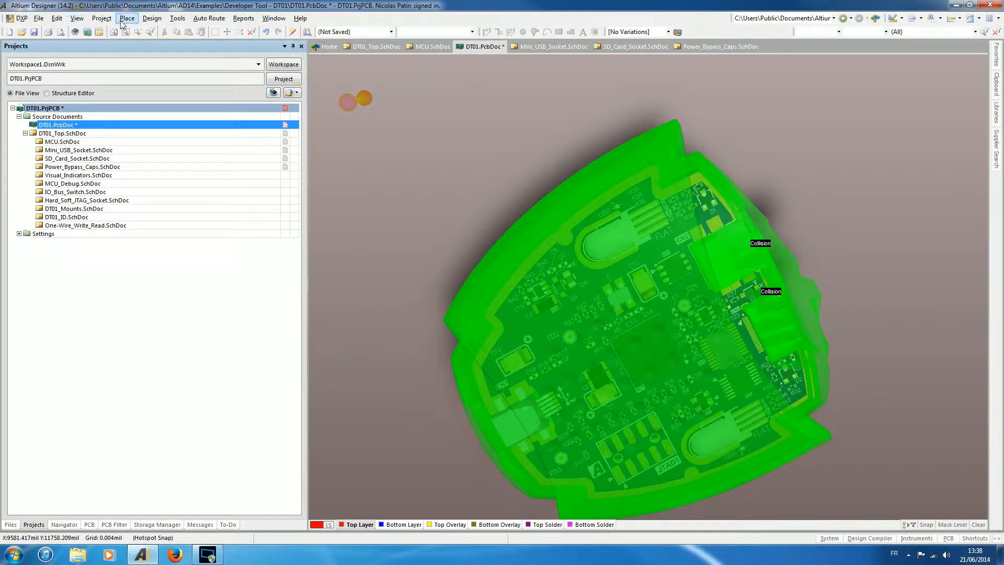
pyautogui.click(265, 32)
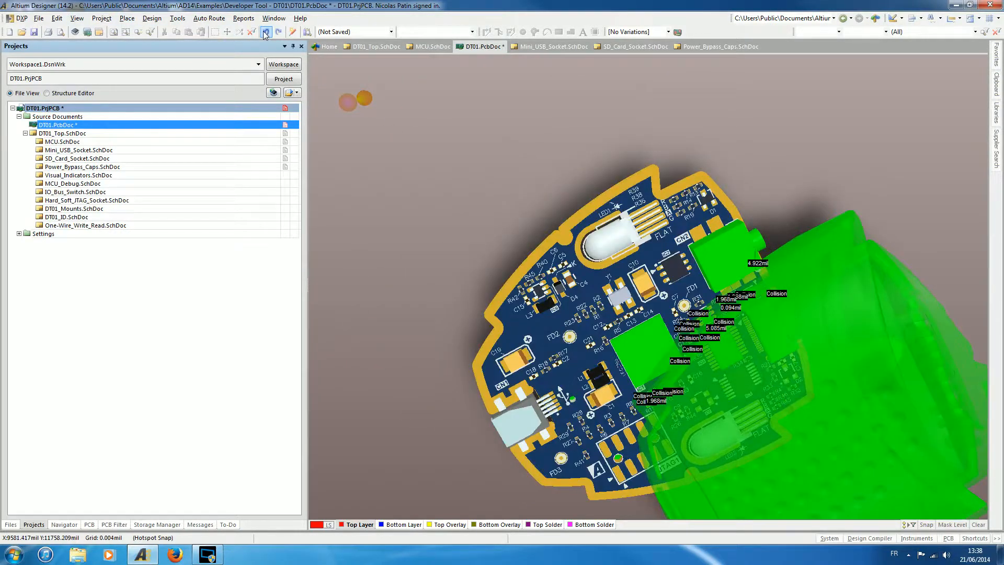
pyautogui.click(266, 32)
# - Examine the top-side components around IC1 and JTAG1 from above and at a steep tilt
pyautogui.keyDown('shift'); pyautogui.moveTo(842, 258); pyautogui.dragTo(828, 192, button='right'); pyautogui.keyUp('shift')
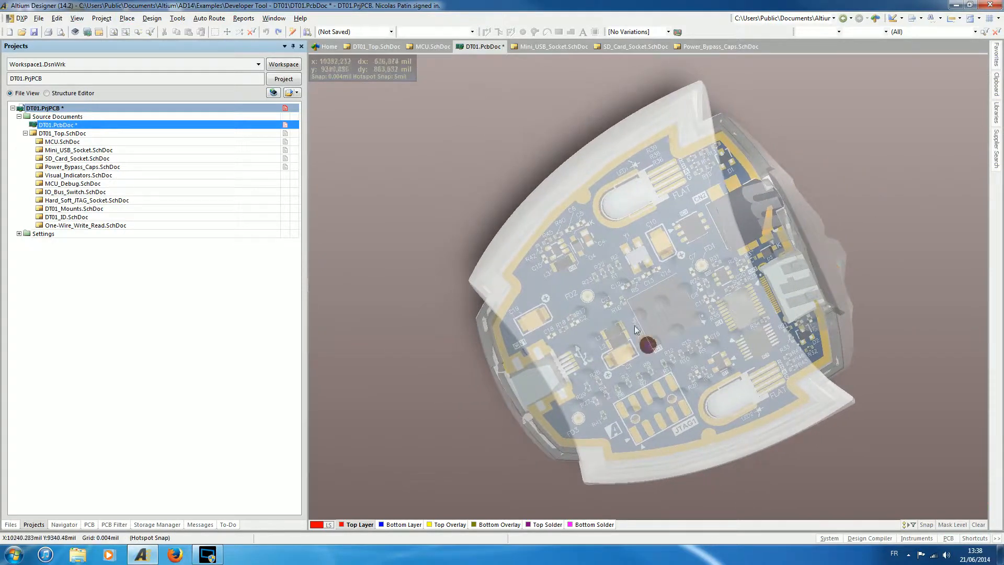
pyautogui.keyDown('ctrl'); pyautogui.scroll(1, 674, 326); pyautogui.keyUp('ctrl')
pyautogui.keyDown('ctrl'); pyautogui.scroll(2, 674, 325); pyautogui.keyUp('ctrl')
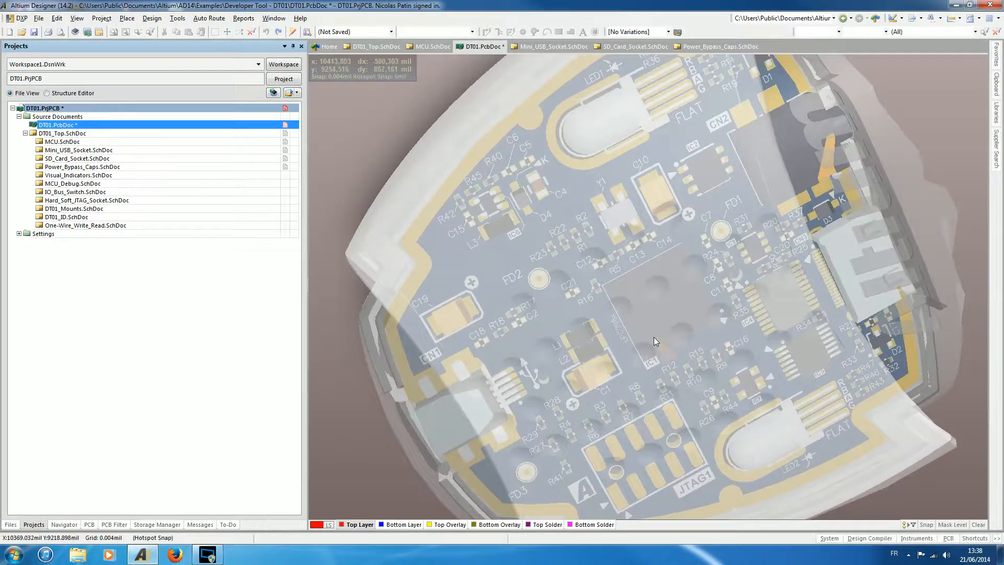
pyautogui.keyDown('shift'); pyautogui.moveTo(713, 355); pyautogui.dragTo(652, 268, button='right'); pyautogui.keyUp('shift')
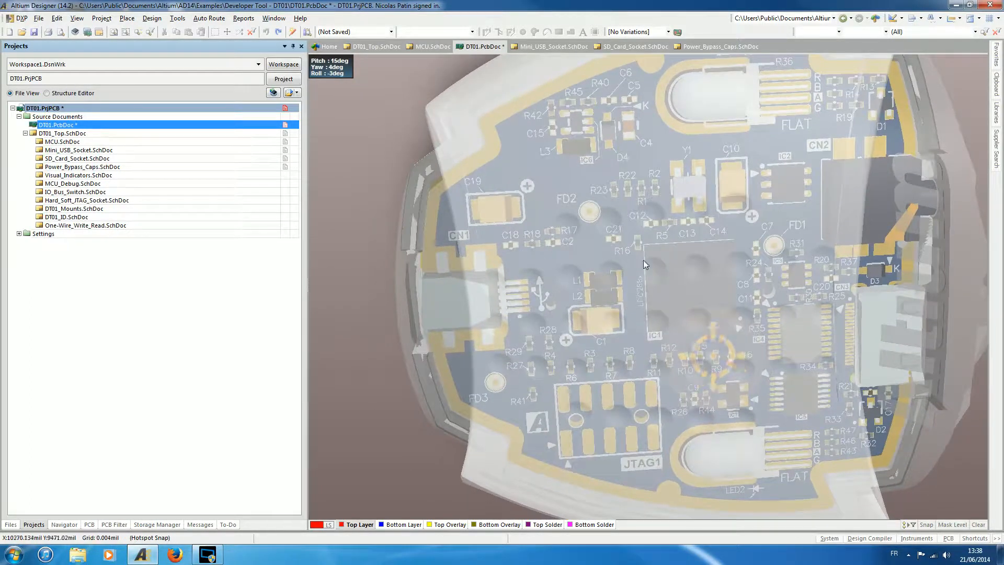
pyautogui.keyDown('shift'); pyautogui.moveTo(769, 387); pyautogui.dragTo(737, 175, button='right'); pyautogui.keyUp('shift')
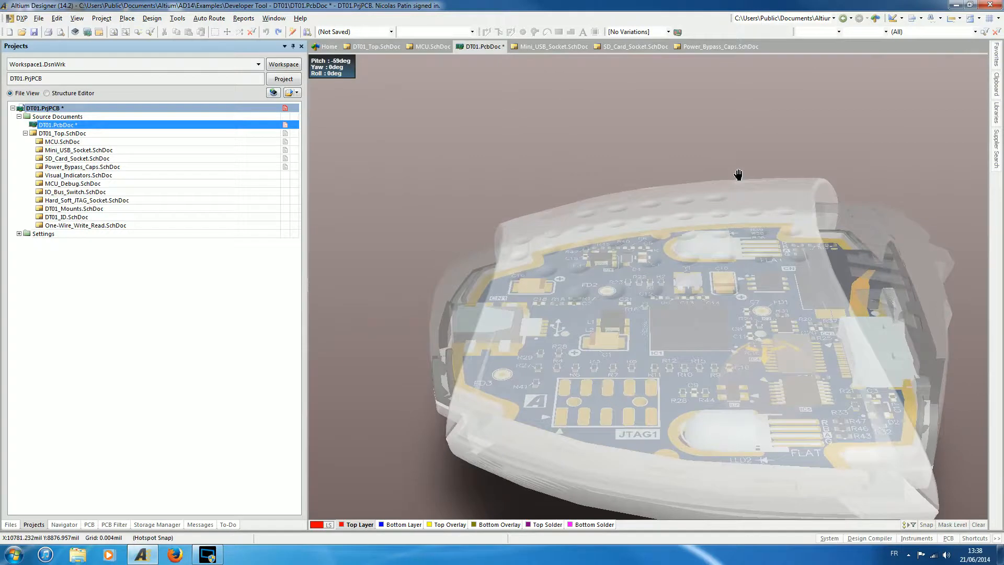
pyautogui.moveTo(701, 212); pyautogui.dragTo(650, 157, button='right')
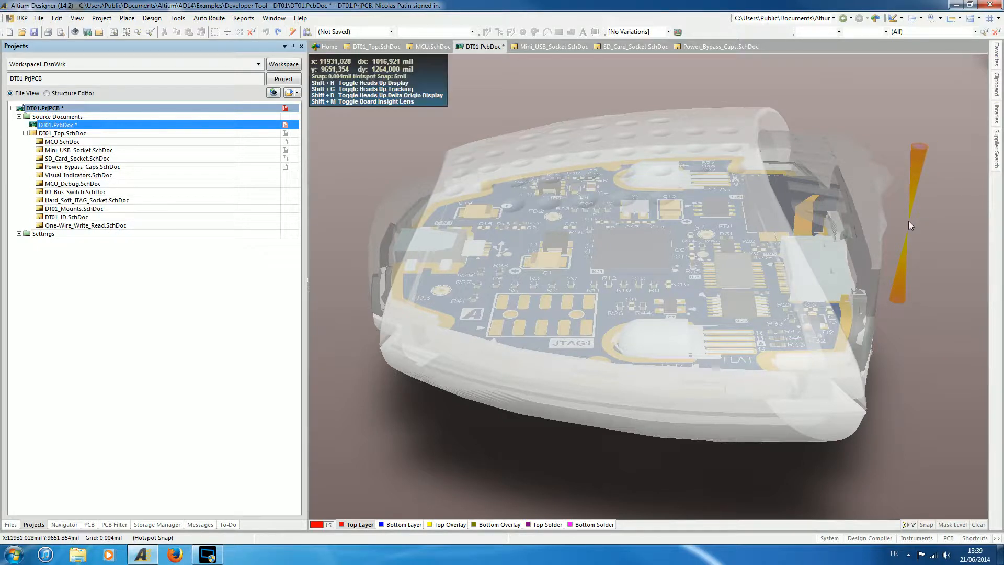
# - Rotate the assembly back to a near top-down view and try small tilts with the 3D rotation sphere
pyautogui.moveTo(909, 222); pyautogui.dragTo(890, 403, button='right')
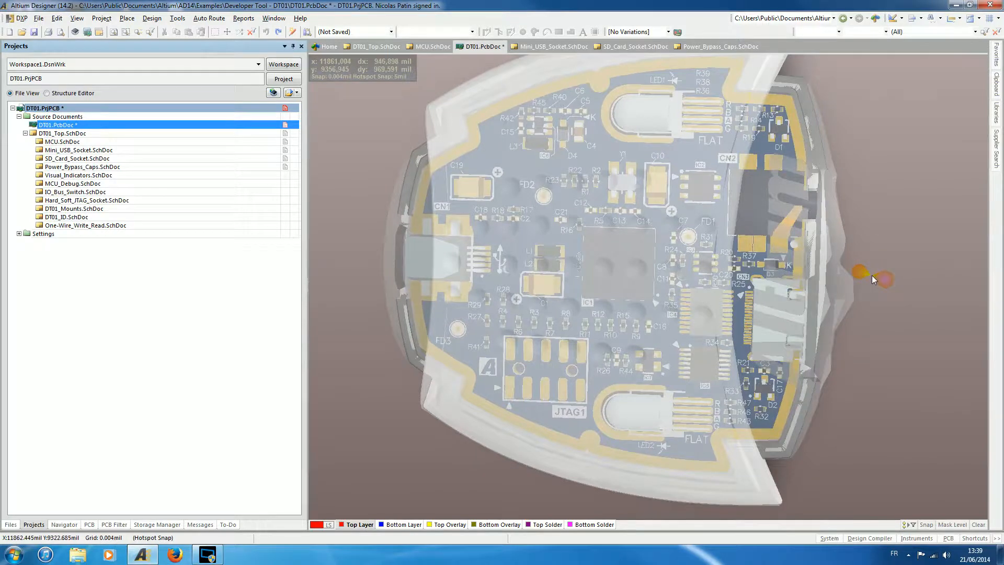
pyautogui.keyDown('shift'); pyautogui.moveTo(872, 275); pyautogui.dragTo(872, 257, button='right'); pyautogui.keyUp('shift')
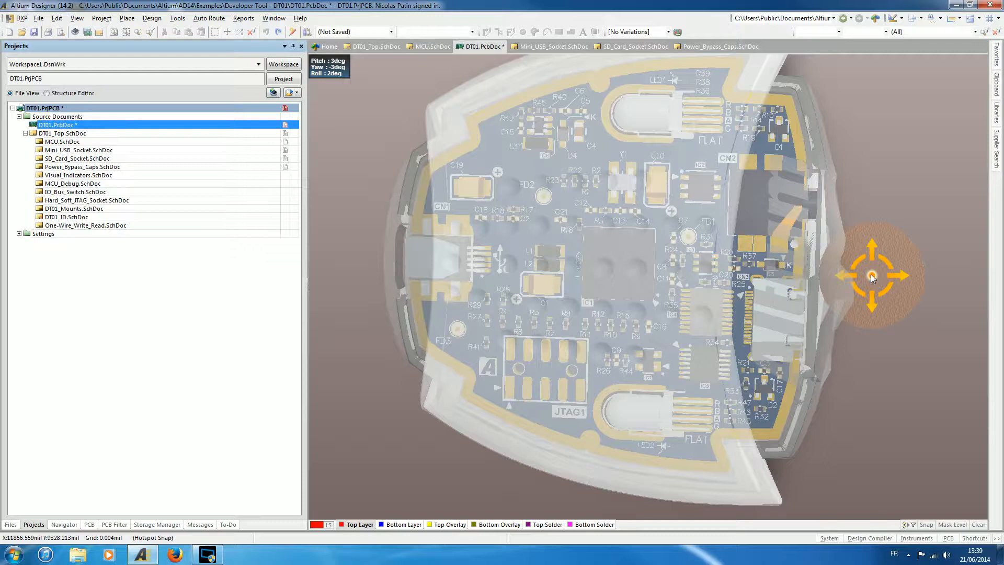
pyautogui.moveTo(872, 277)
pyautogui.keyDown('shift'); pyautogui.mouseDown(button='right')
pyautogui.moveTo(883, 283)
pyautogui.moveTo(915, 262)
pyautogui.moveTo(919, 220)
pyautogui.moveTo(958, 202)
pyautogui.moveTo(950, 226)
pyautogui.moveTo(868, 251)
pyautogui.moveTo(654, 295)
pyautogui.moveTo(983, 331)
pyautogui.moveTo(978, 220)
pyautogui.moveTo(941, 128)
pyautogui.moveTo(973, 209)
pyautogui.moveTo(956, 297)
pyautogui.moveTo(959, 152)
pyautogui.moveTo(795, 222)
pyautogui.moveTo(858, 164)
pyautogui.moveTo(896, 232)
pyautogui.moveTo(871, 274)
pyautogui.moveTo(884, 288)
pyautogui.mouseUp(button='right'); pyautogui.keyUp('shift')
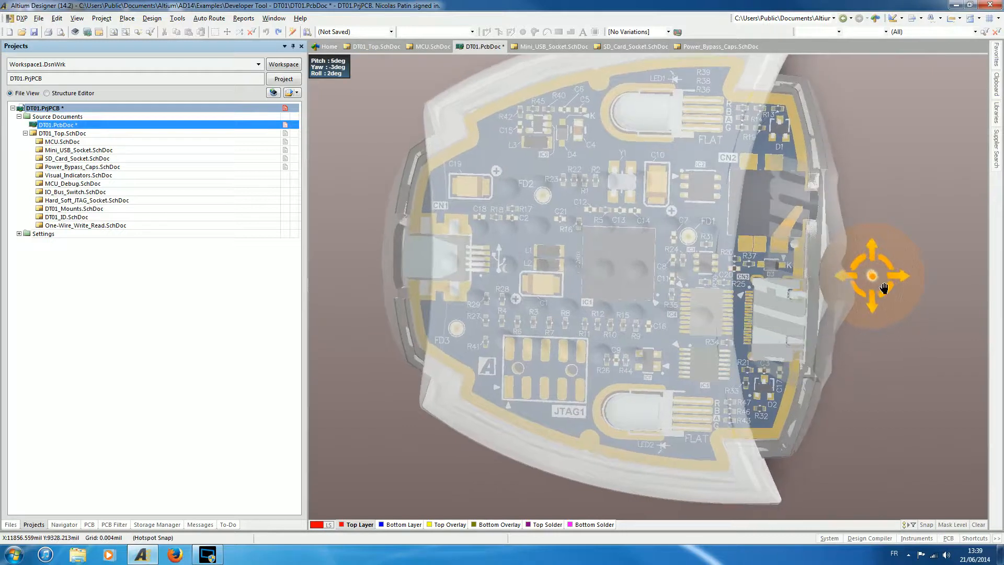
pyautogui.press('shift')
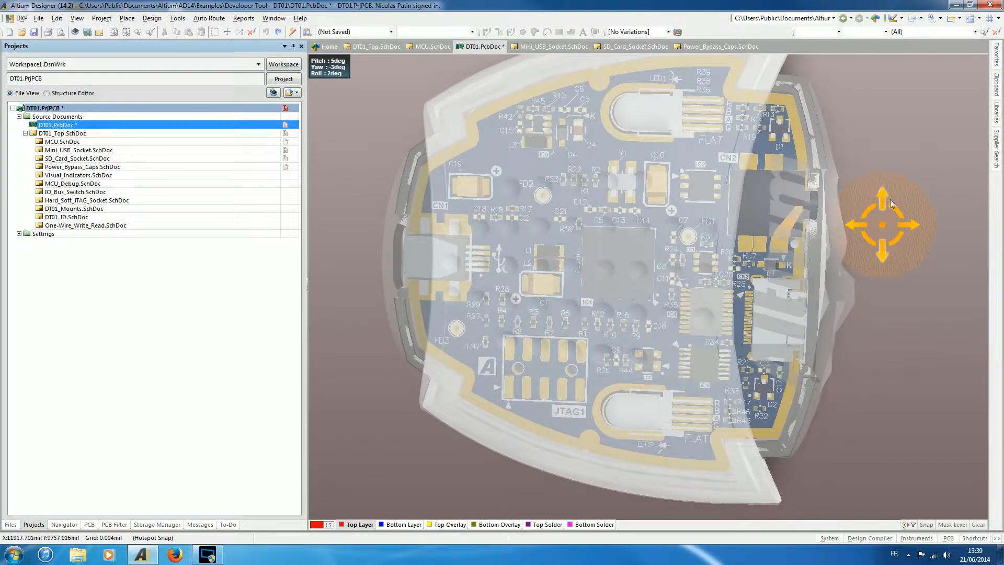
pyautogui.keyDown('shift'); pyautogui.moveTo(883, 206); pyautogui.dragTo(862, 208, button='right'); pyautogui.keyUp('shift')
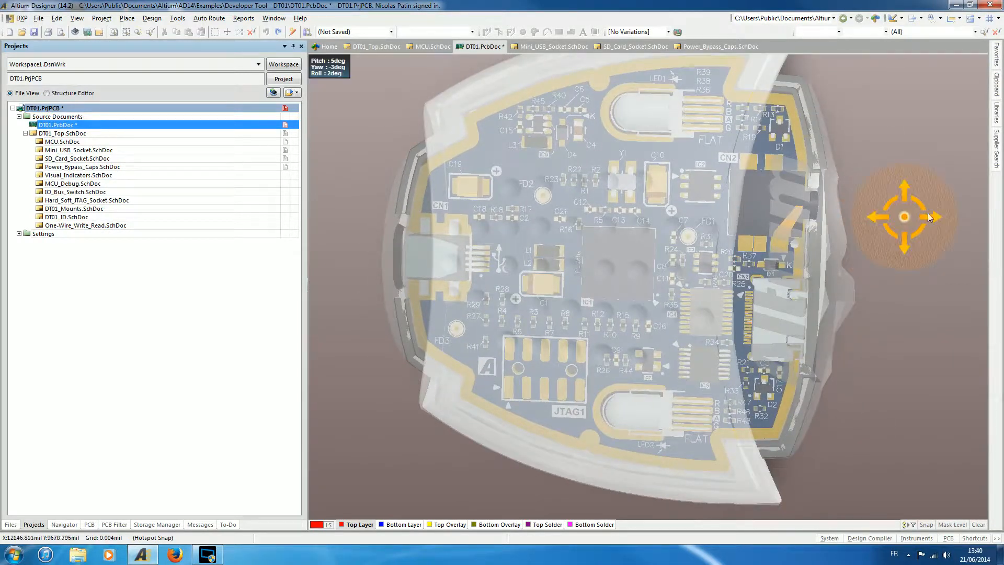
pyautogui.moveTo(936, 220)
pyautogui.keyDown('shift'); pyautogui.mouseDown(button='right')
pyautogui.moveTo(896, 220)
pyautogui.moveTo(940, 218)
pyautogui.mouseUp(button='right'); pyautogui.keyUp('shift')
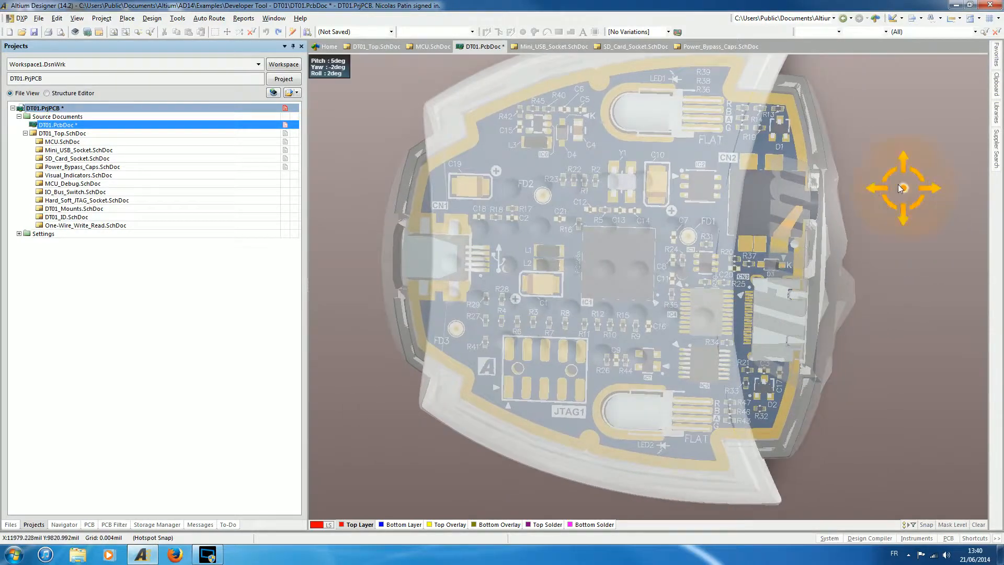
pyautogui.moveTo(919, 178)
pyautogui.keyDown('shift'); pyautogui.mouseDown(button='right')
pyautogui.moveTo(935, 238)
pyautogui.moveTo(912, 166)
pyautogui.moveTo(921, 191)
pyautogui.moveTo(916, 173)
pyautogui.moveTo(860, 196)
pyautogui.moveTo(885, 143)
pyautogui.moveTo(985, 153)
pyautogui.moveTo(697, 213)
pyautogui.moveTo(815, 173)
pyautogui.moveTo(1003, 160)
pyautogui.moveTo(916, 168)
pyautogui.mouseUp(button='right'); pyautogui.keyUp('shift')
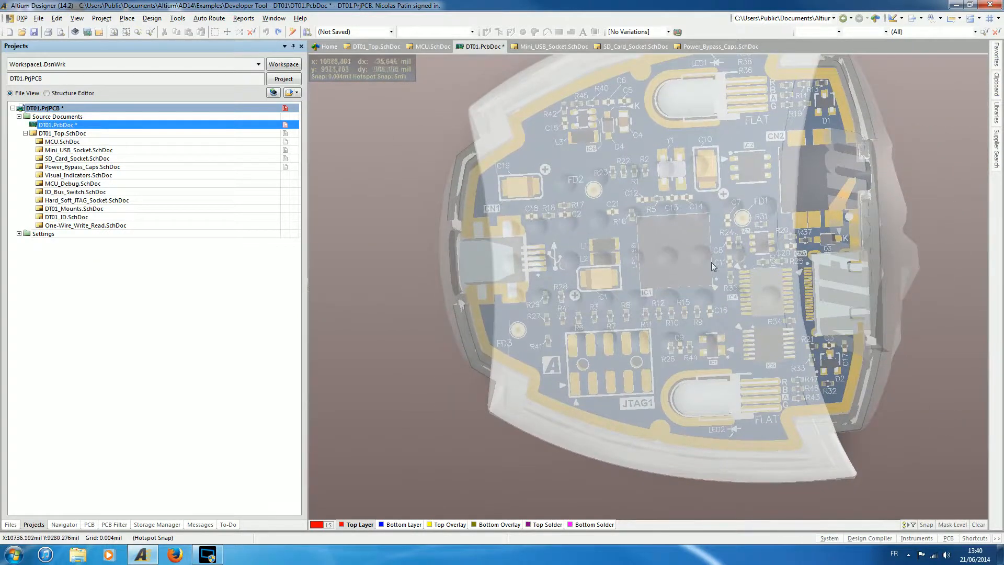
# - Examine the area between the LPC288x chip and the JTAG1 header, and return to the whole assembly
pyautogui.keyDown('shift'); pyautogui.moveTo(604, 264); pyautogui.dragTo(703, 221, button='right'); pyautogui.keyUp('shift')
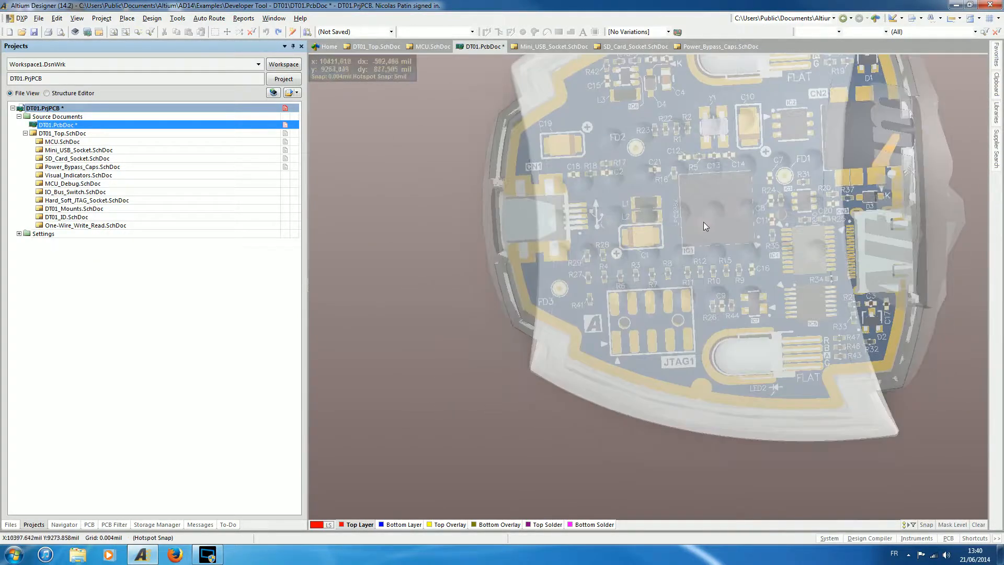
pyautogui.keyDown('ctrl'); pyautogui.scroll(5, 742, 249); pyautogui.keyUp('ctrl')
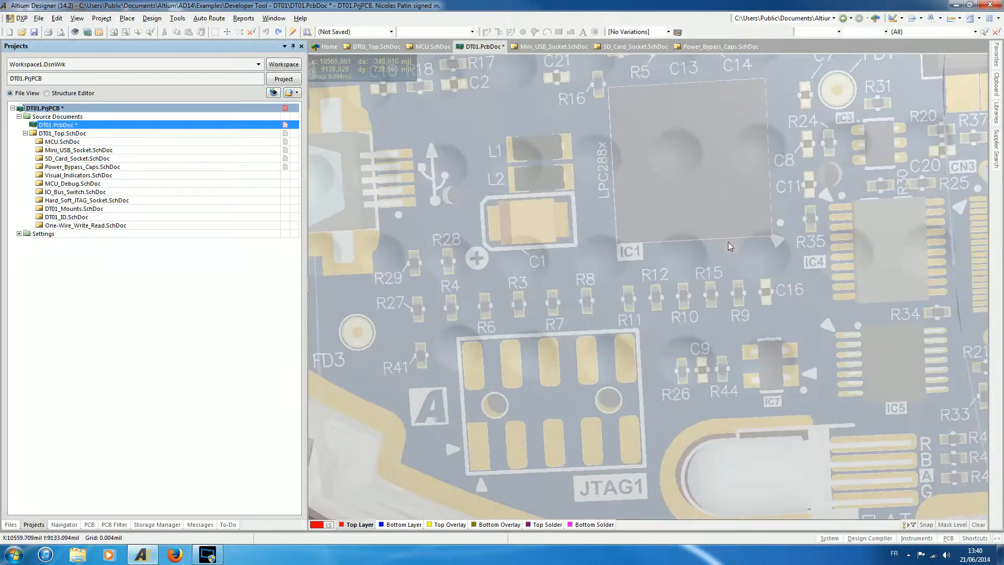
pyautogui.keyDown('ctrl'); pyautogui.scroll(-5, 724, 247); pyautogui.keyUp('ctrl')
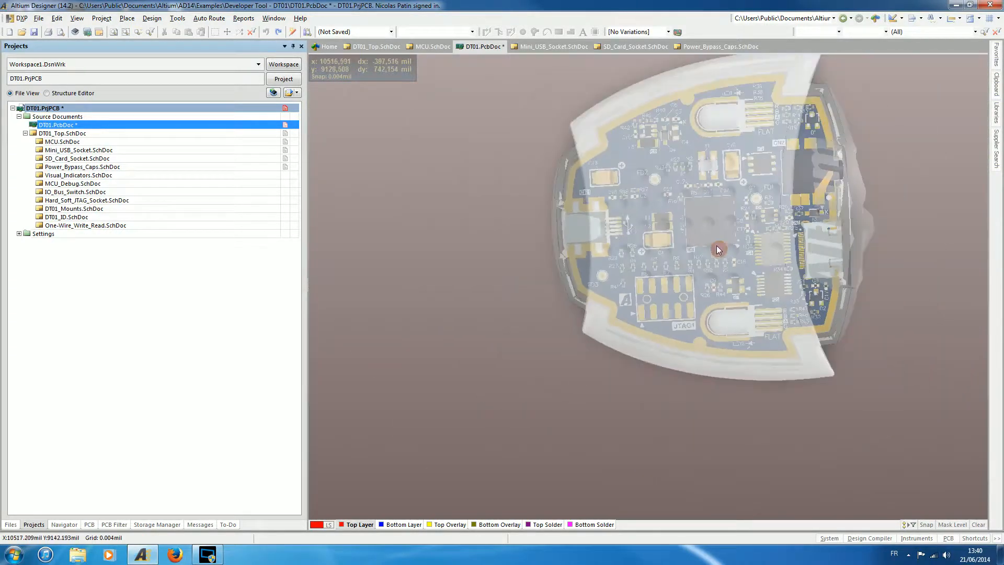
pyautogui.moveTo(858, 127); pyautogui.dragTo(868, 246, button='right')
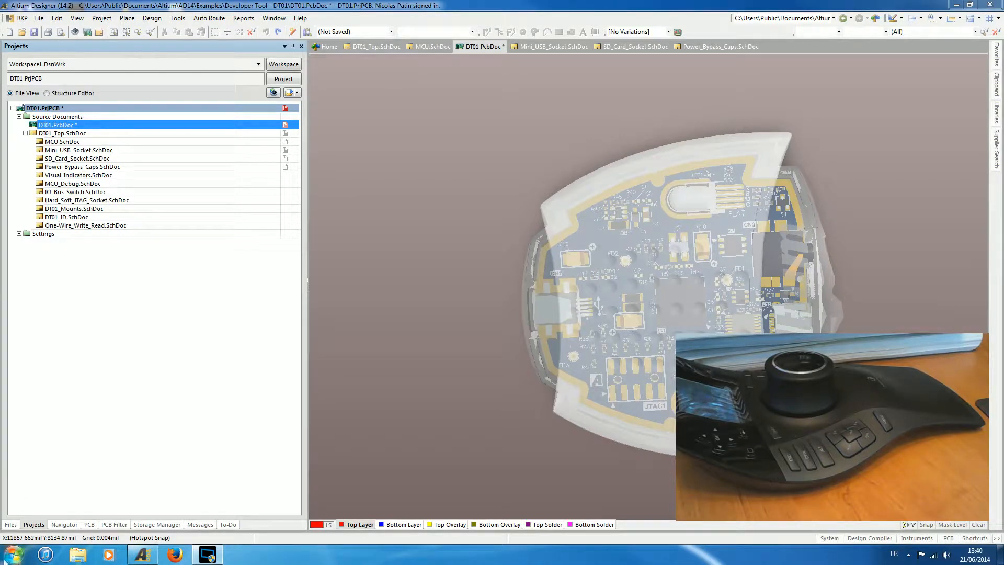
# - Launch the 3DxWare Control Panel from the installed 3Dconnexion programs to bring up the 3D mouse's settings
pyautogui.click(16, 555)
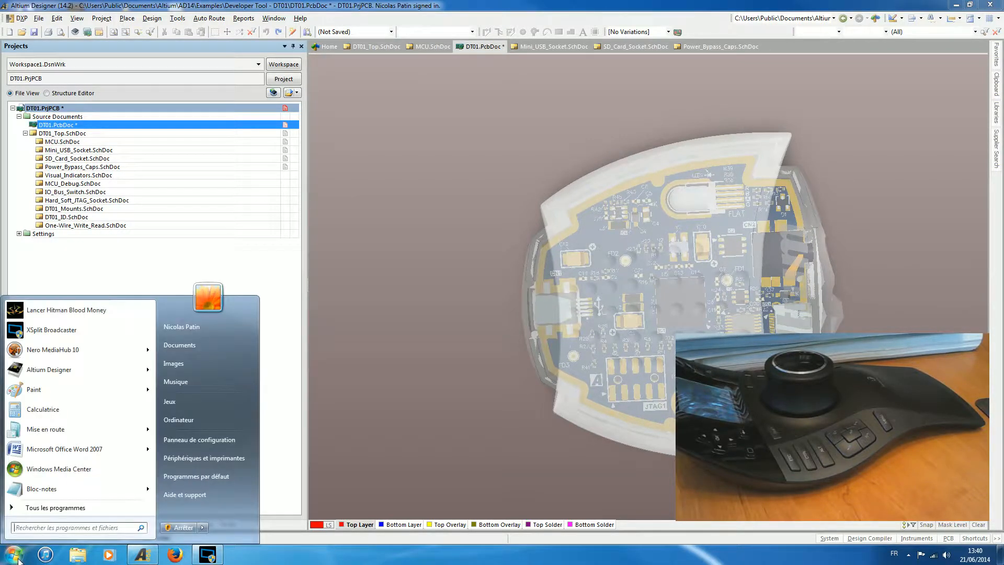
pyautogui.click(42, 528)
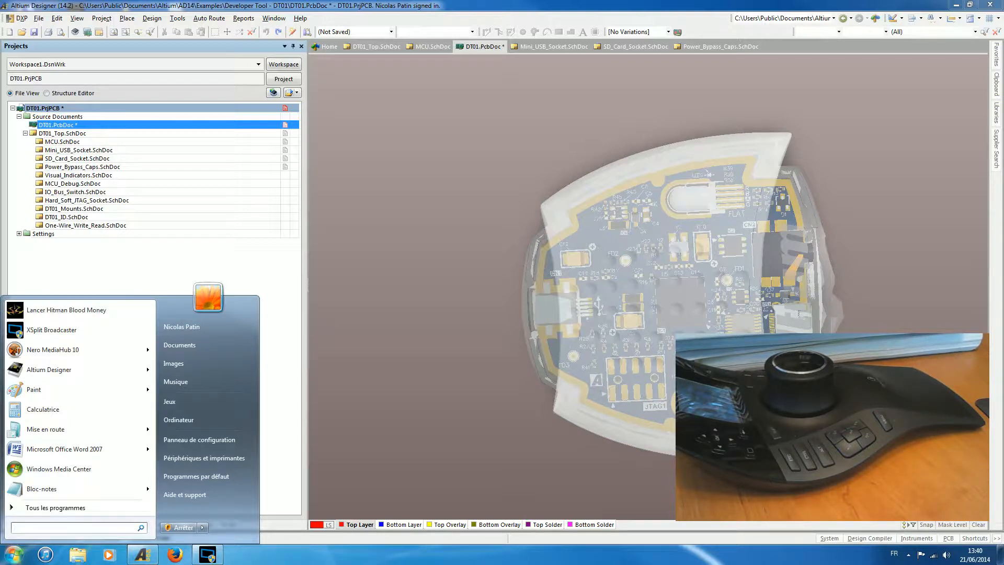
pyautogui.click(75, 510)
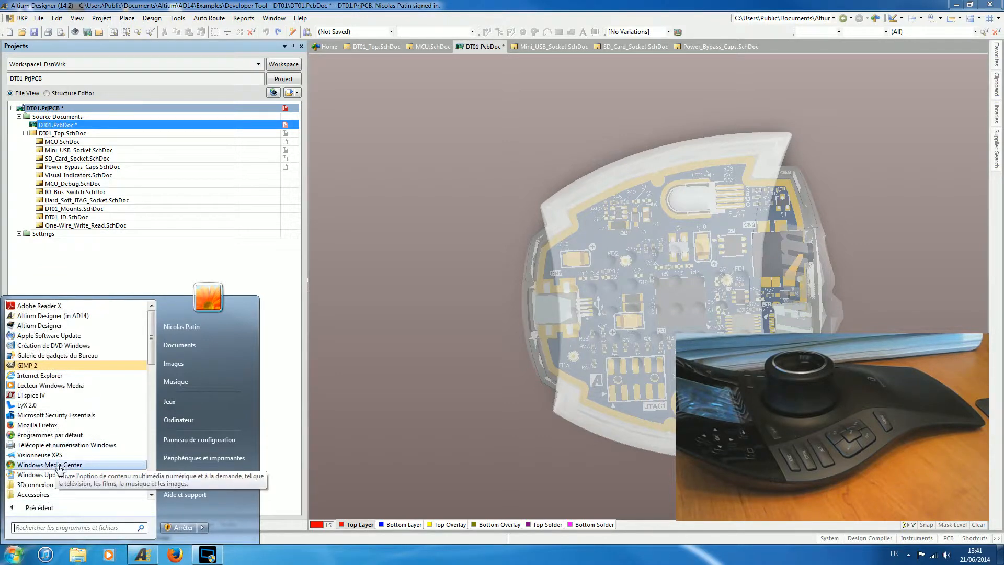
pyautogui.click(58, 486)
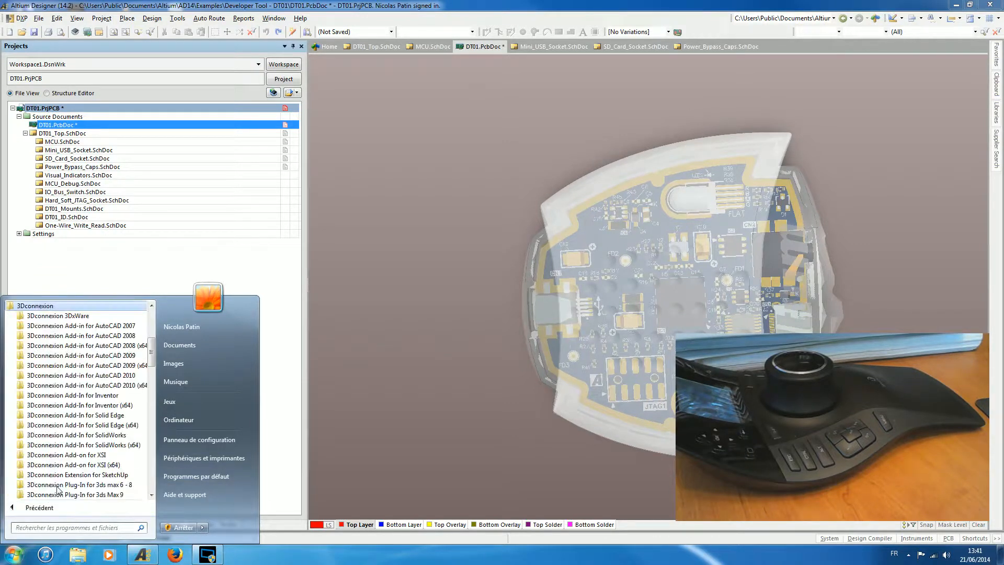
pyautogui.click(68, 316)
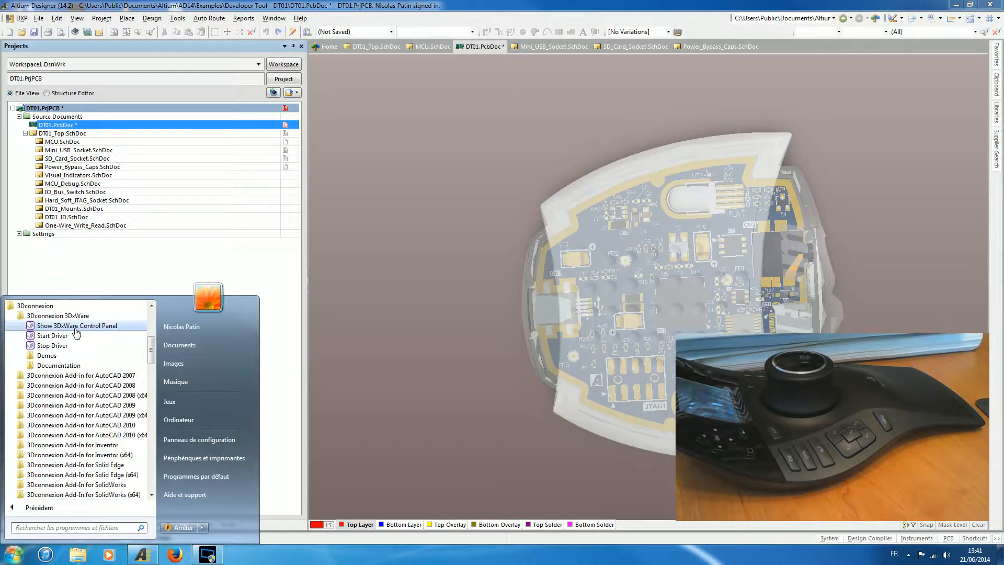
pyautogui.click(77, 327)
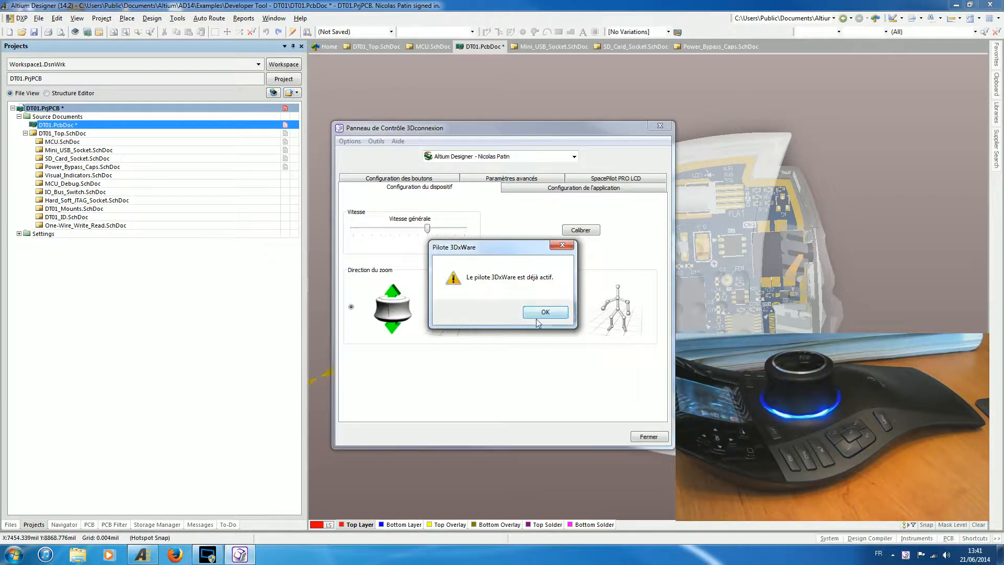
# - Dismiss the 3DxWare driver message, close the 3Dconnexion control panel and return to the PCB's 3D view
pyautogui.click(545, 312)
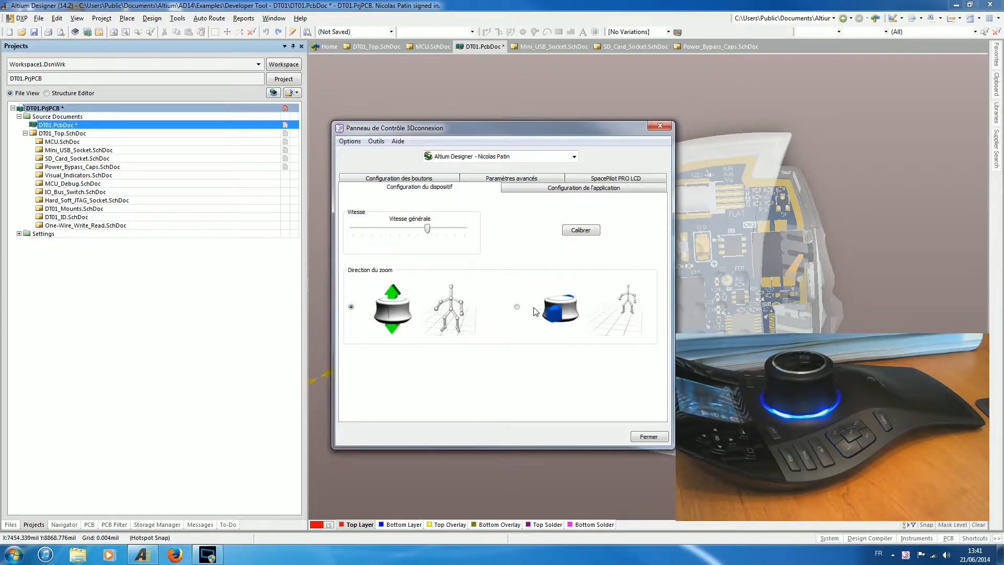
pyautogui.click(662, 127)
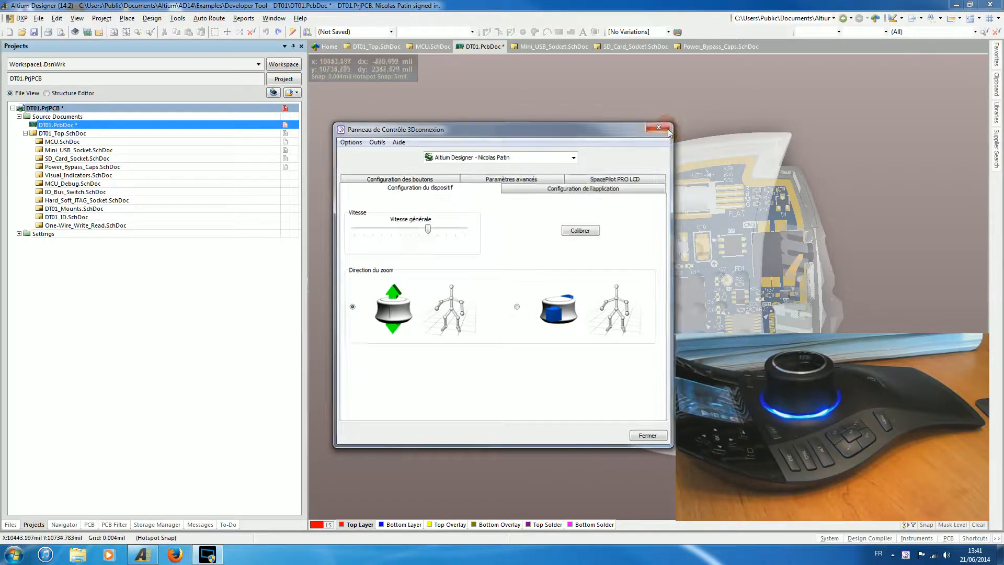
pyautogui.click(859, 288)
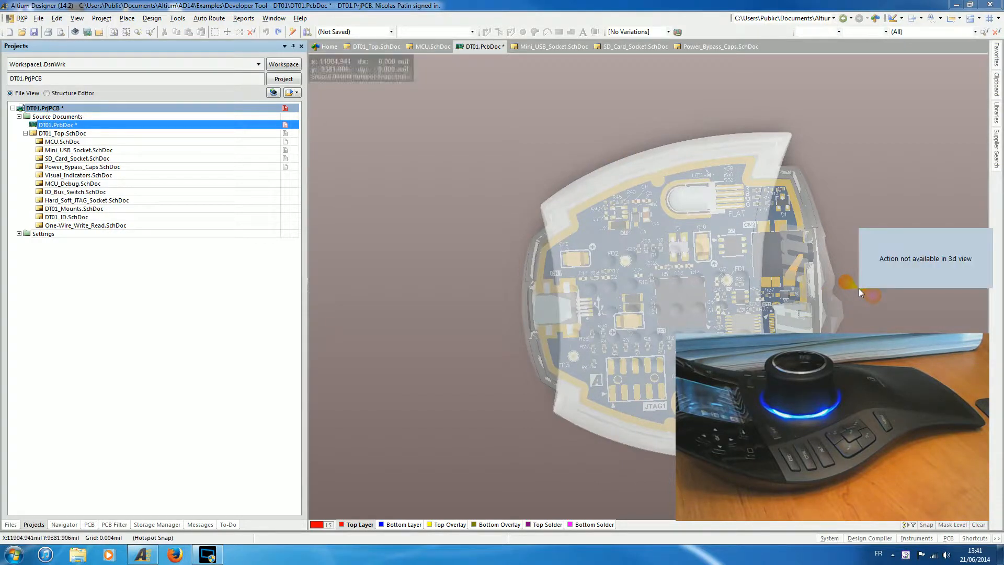
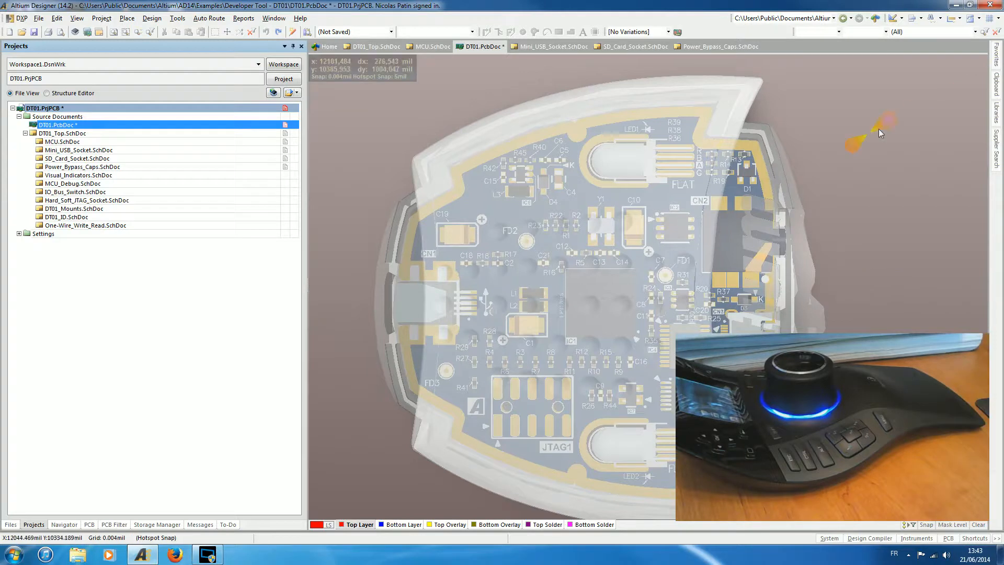
pyautogui.moveTo(884, 313); pyautogui.dragTo(930, 287, button='right')
pyautogui.moveTo(887, 165); pyautogui.dragTo(901, 201, button='right')
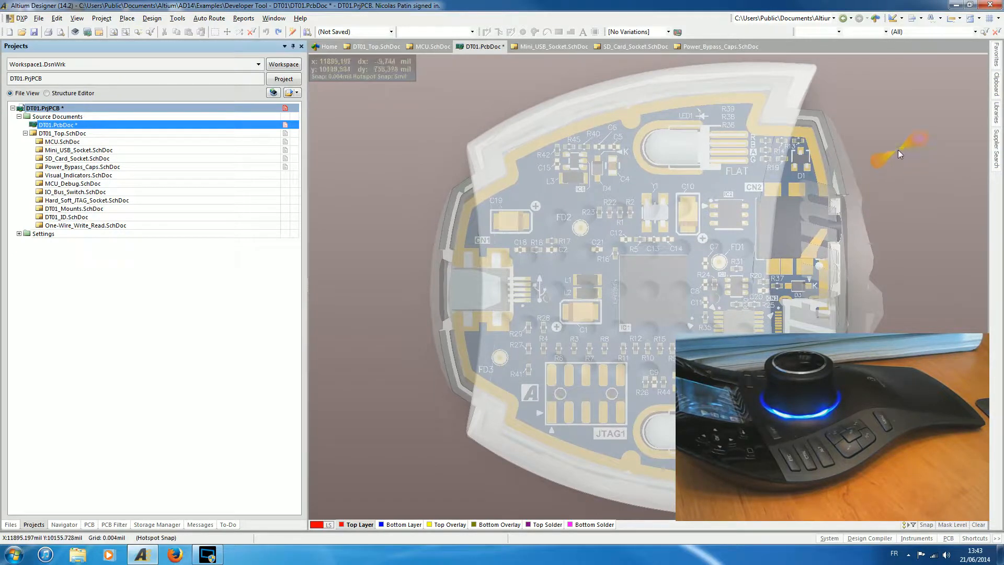
pyautogui.moveTo(899, 150); pyautogui.dragTo(892, 149, button='right')
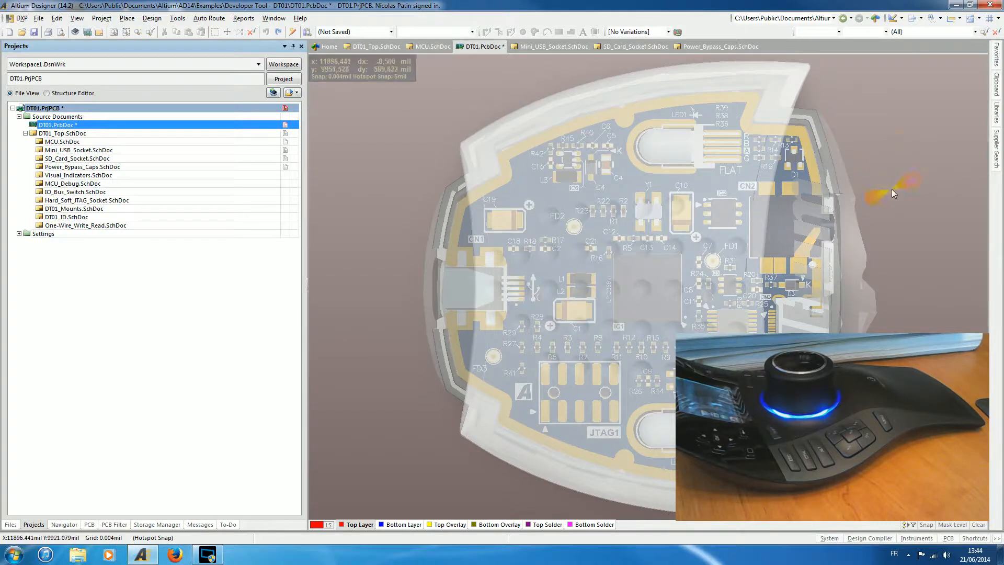
pyautogui.moveTo(894, 244); pyautogui.dragTo(890, 246, button='right')
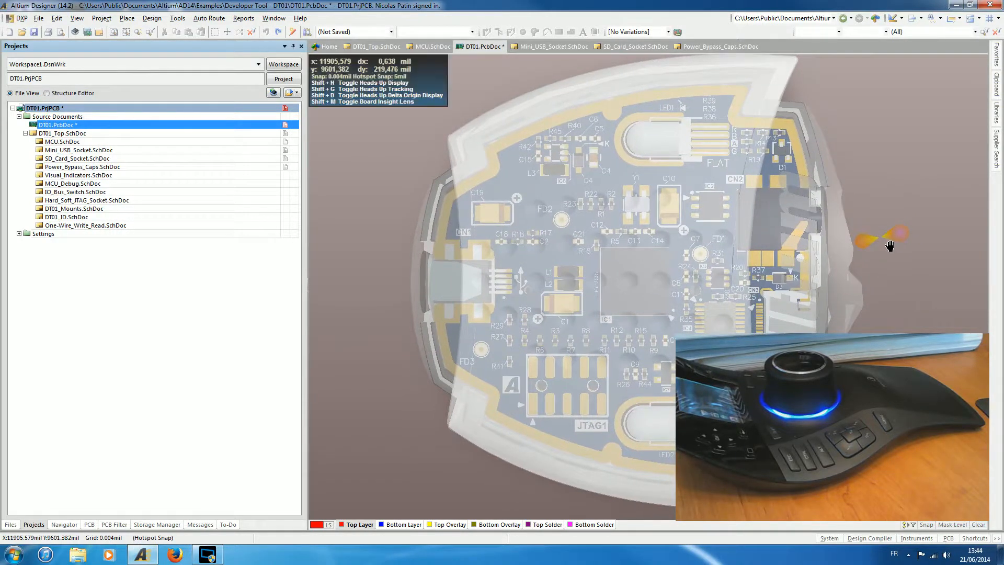